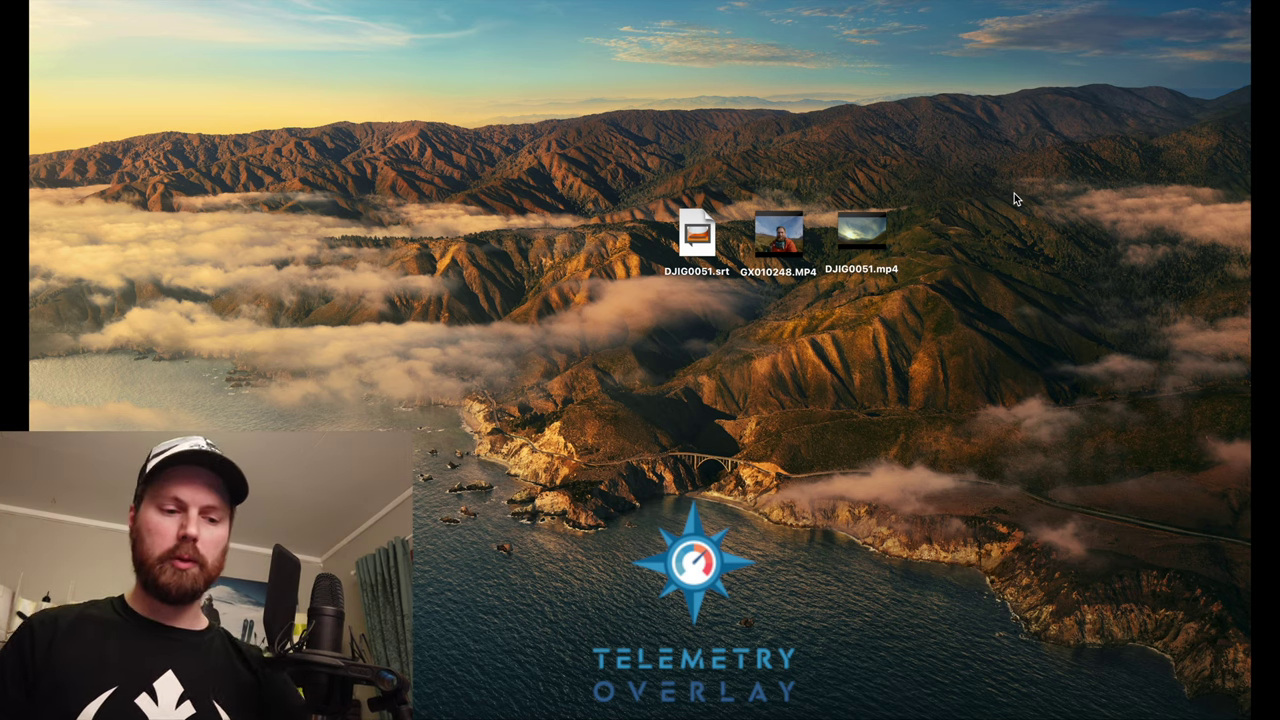
Step: Preview GX010248.MP4, then open it in GoPro Player
key(space)
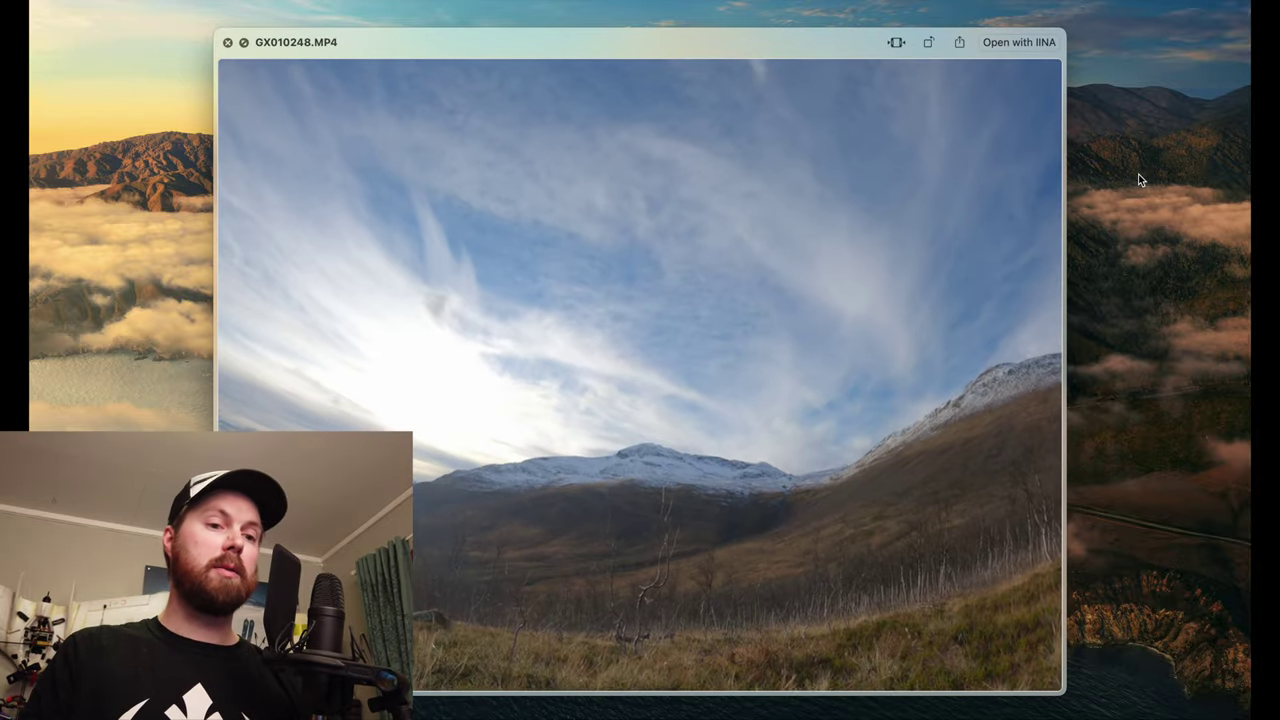
key(space)
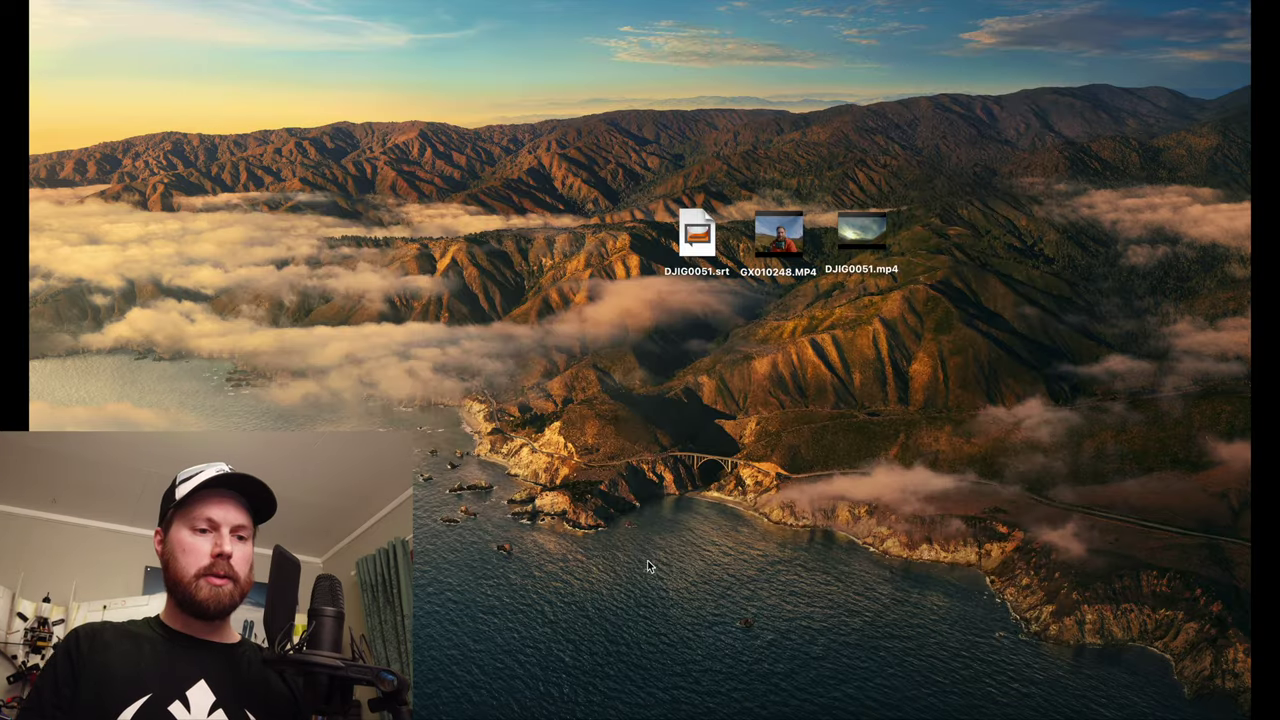
right_click(780, 240)
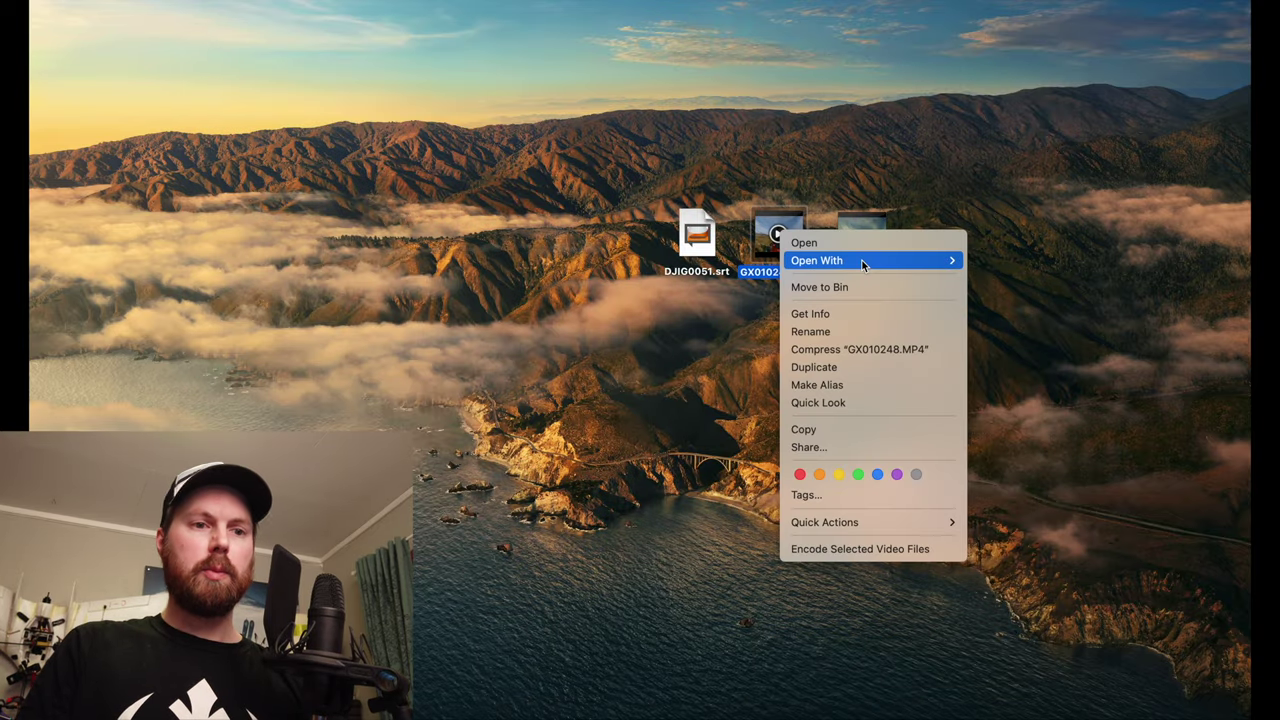
mouse_move(840, 260)
click(1003, 312)
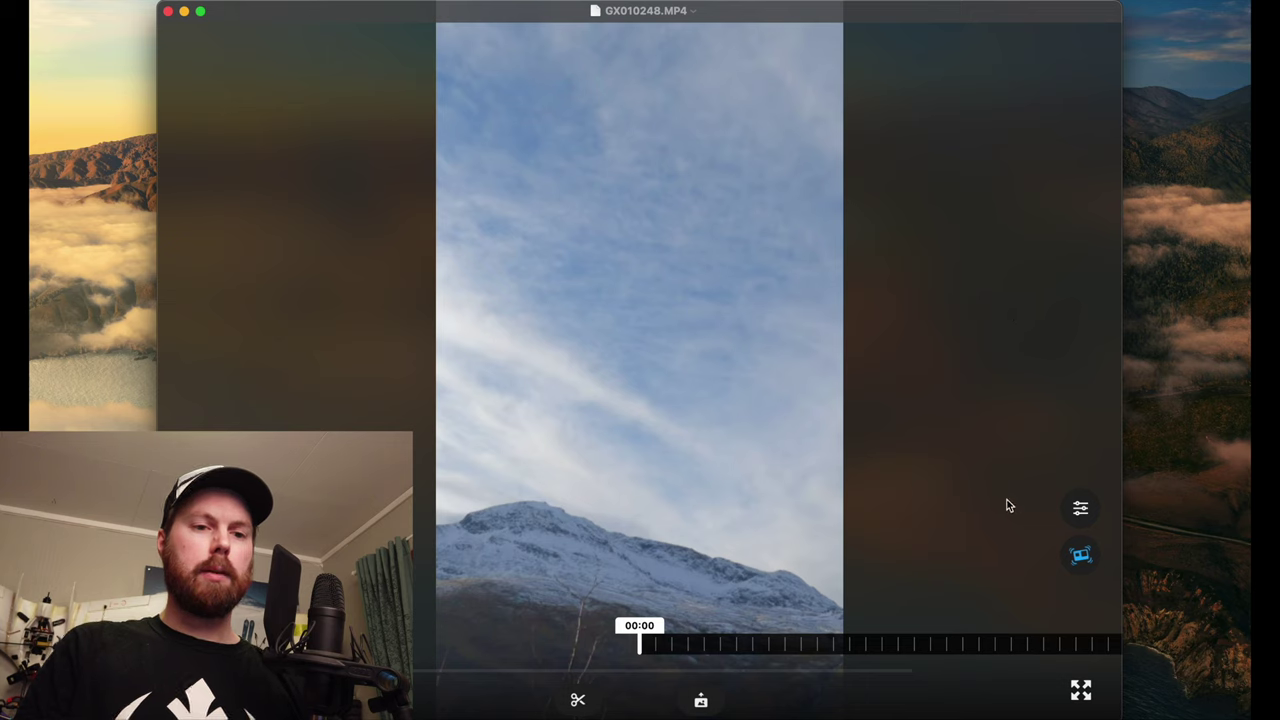
Step: Apply ReelSteady stabilisation at 16:9 with smoothness 1 and lens correction 100
click(1080, 508)
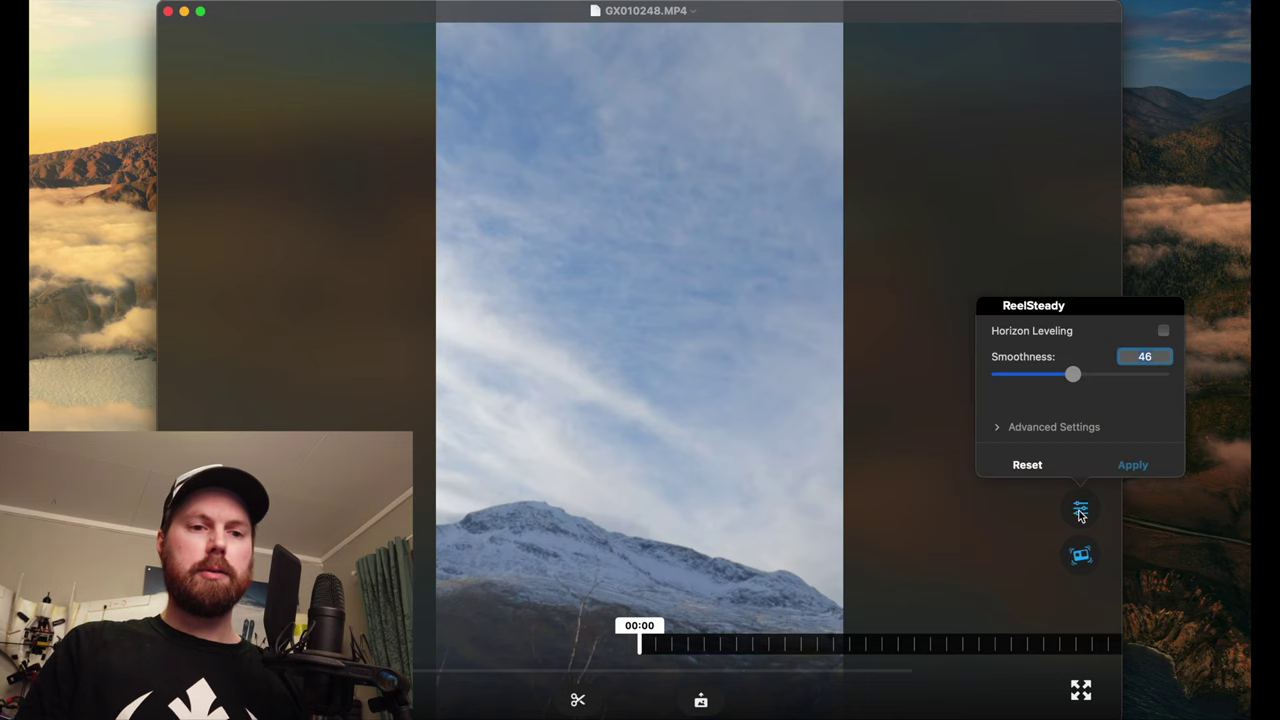
click(997, 428)
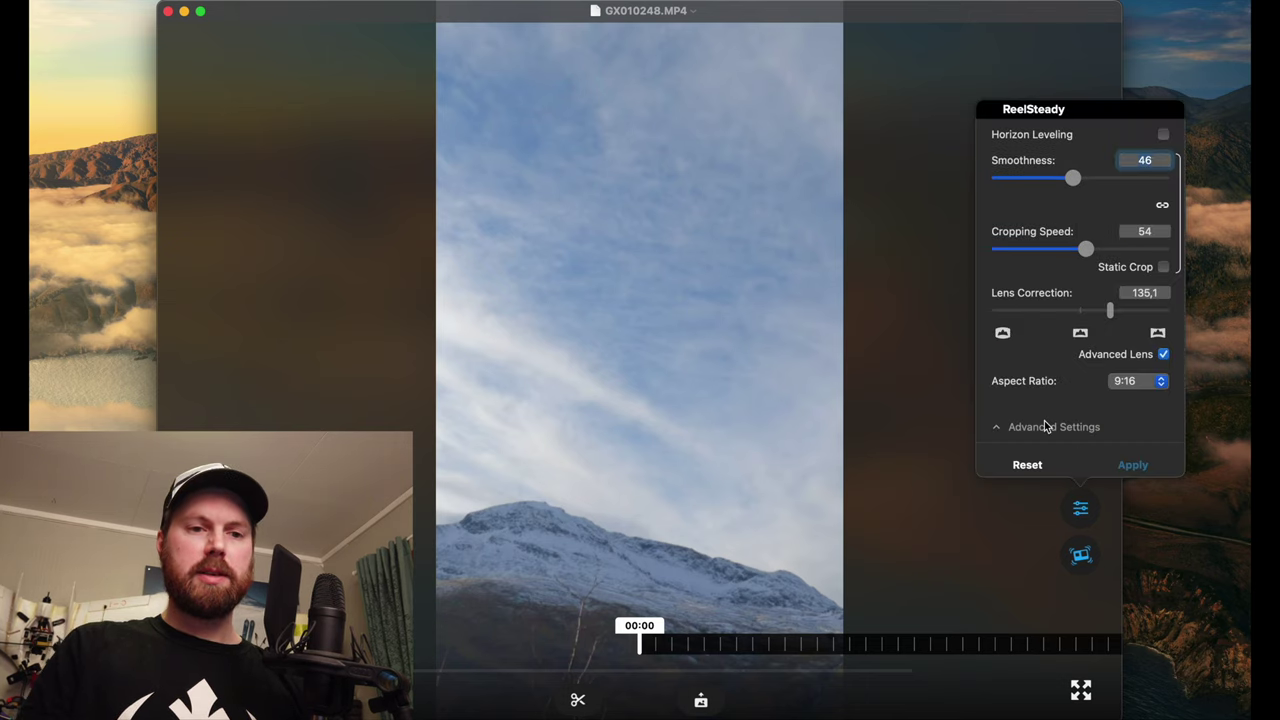
click(1160, 382)
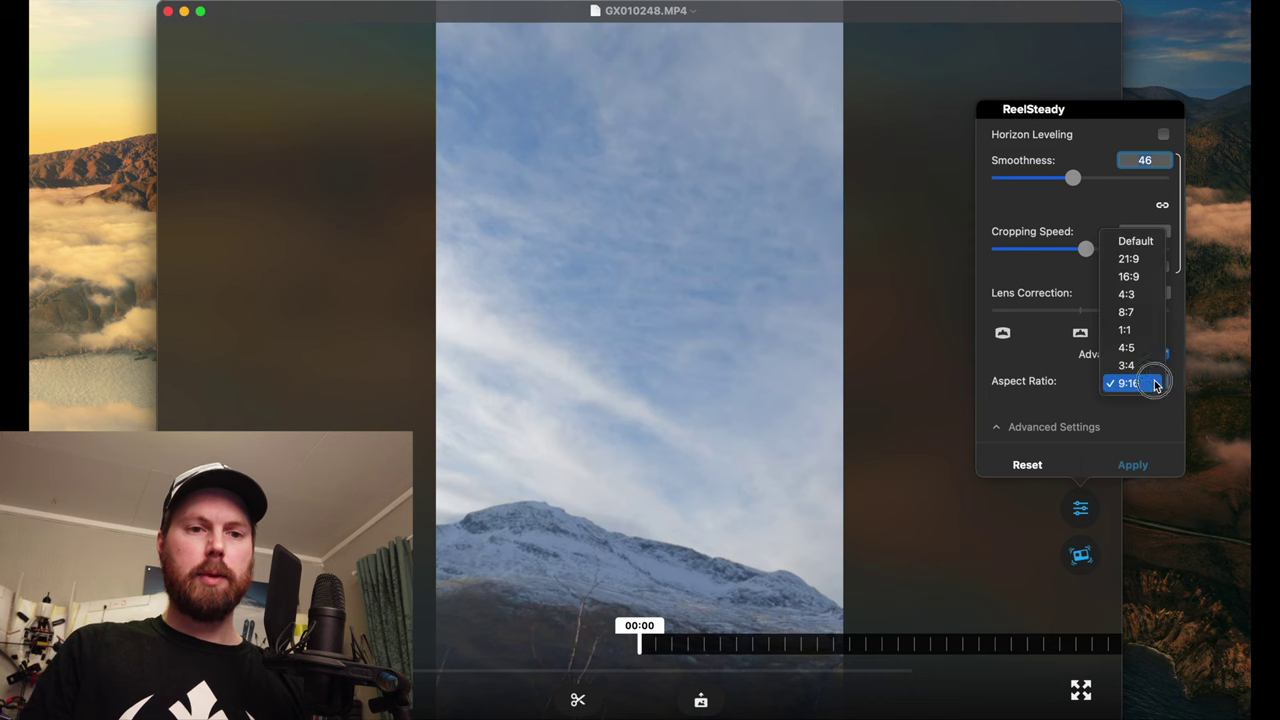
click(1134, 276)
drag(1074, 177, 921, 200)
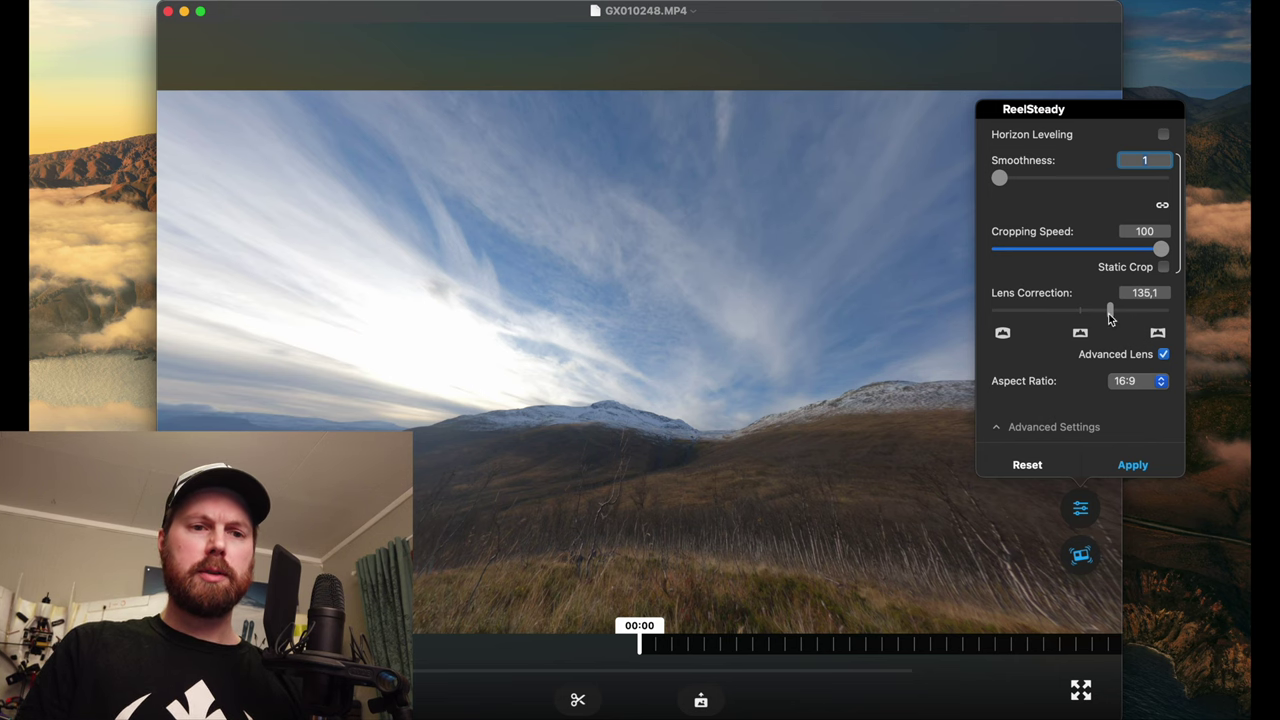
drag(1109, 312, 1080, 312)
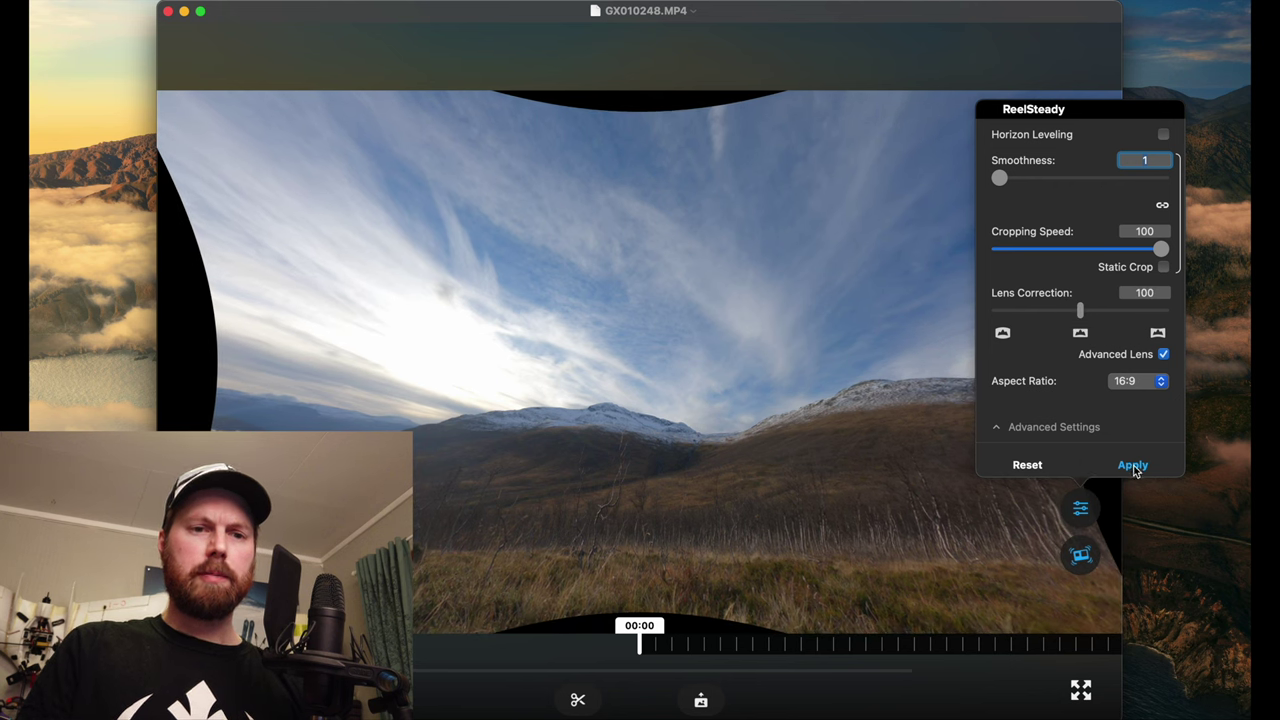
click(1134, 466)
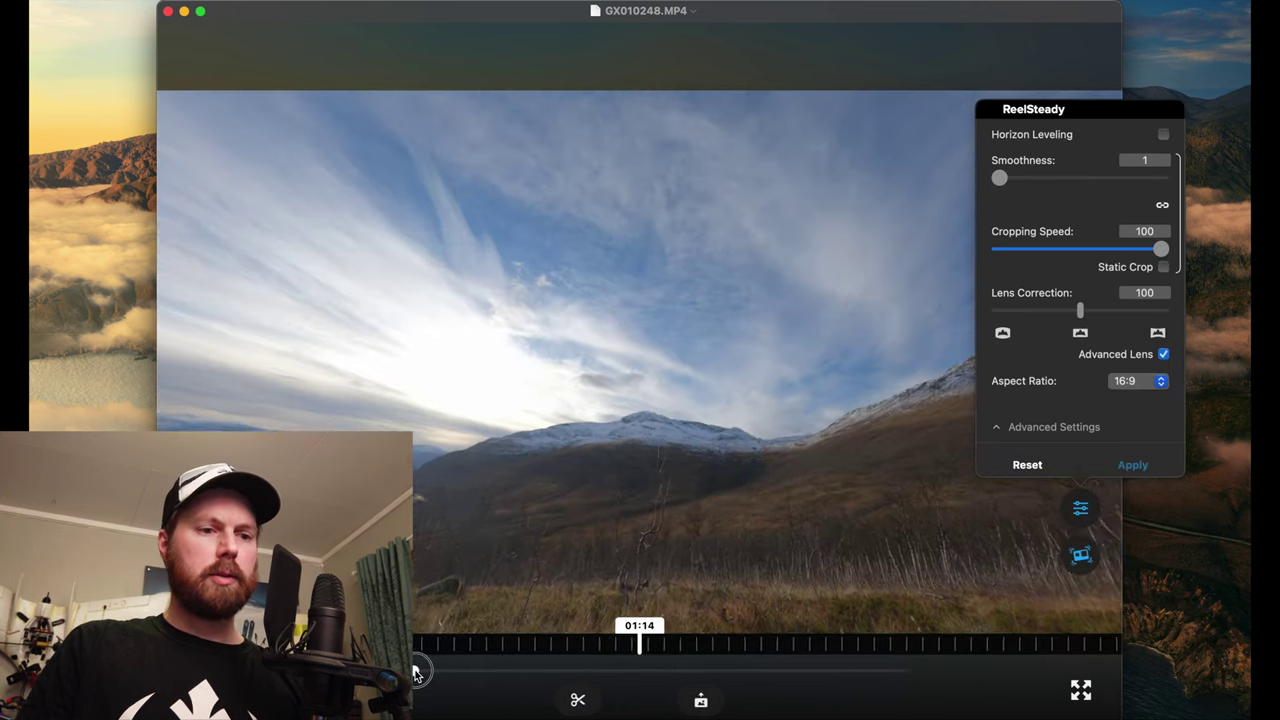
Step: Close ReelSteady, trim the clip to a 57-second section and choose Export Trim
click(420, 673)
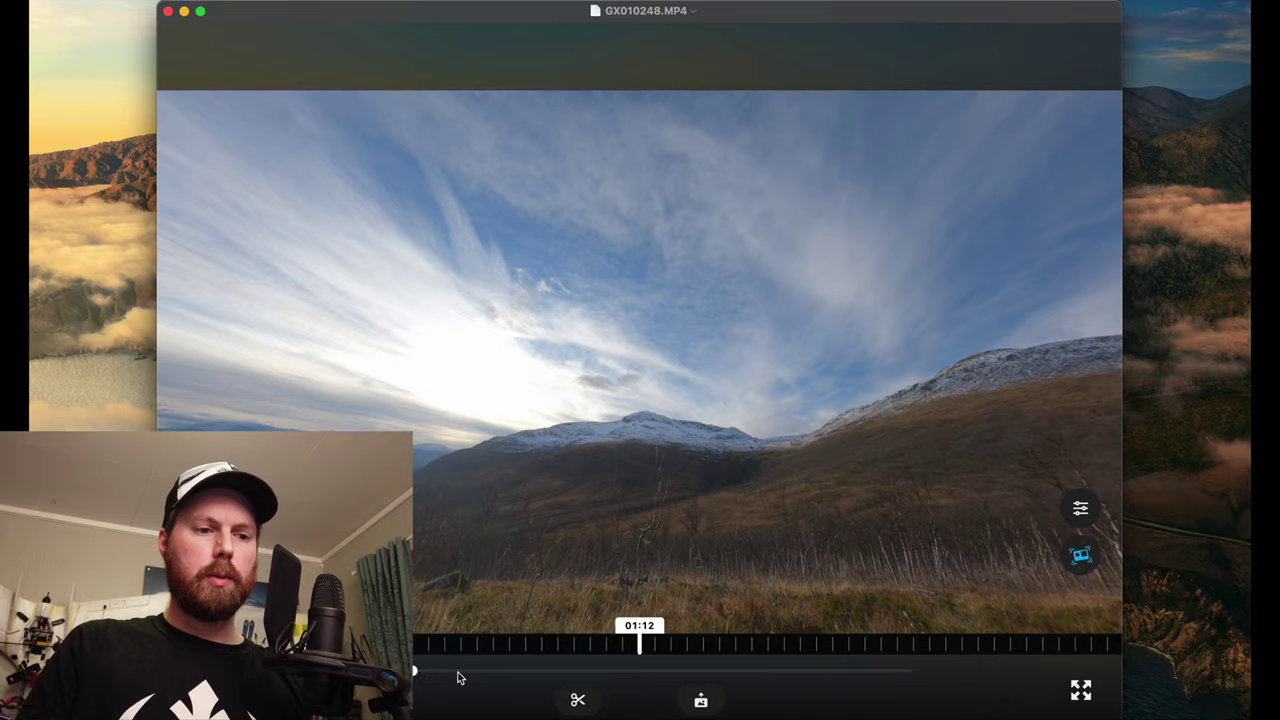
click(577, 705)
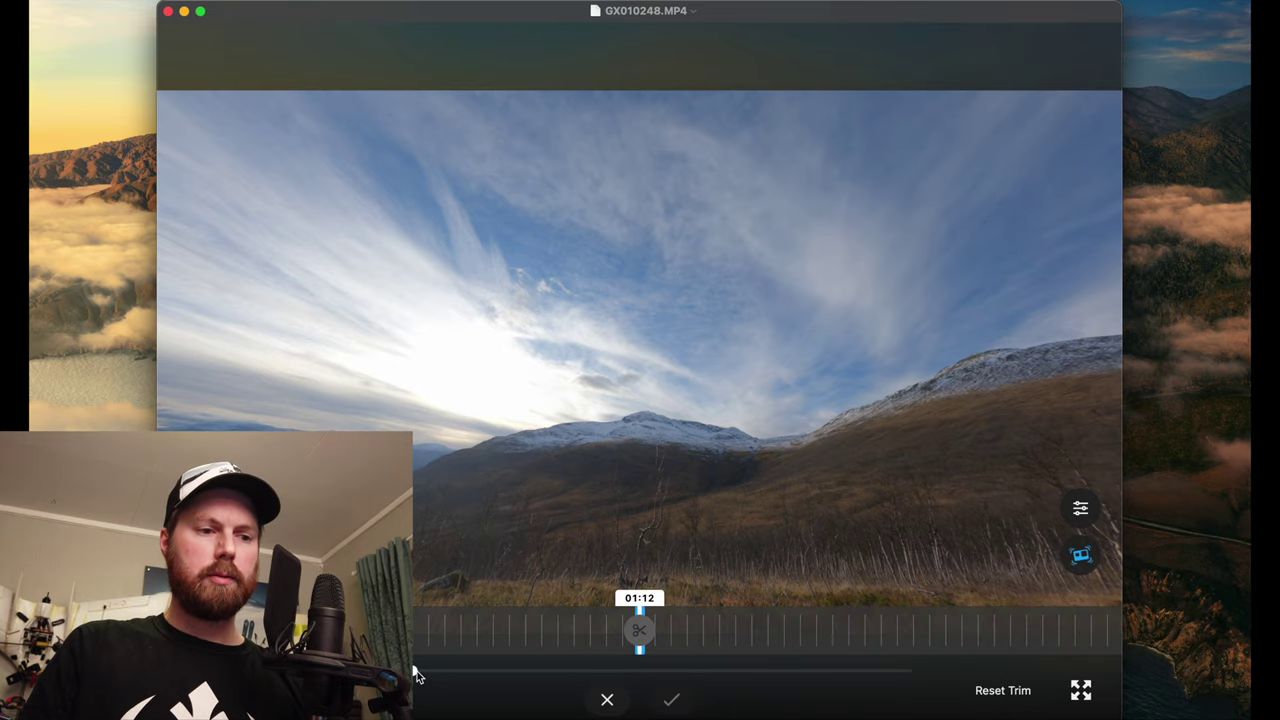
drag(413, 676, 444, 671)
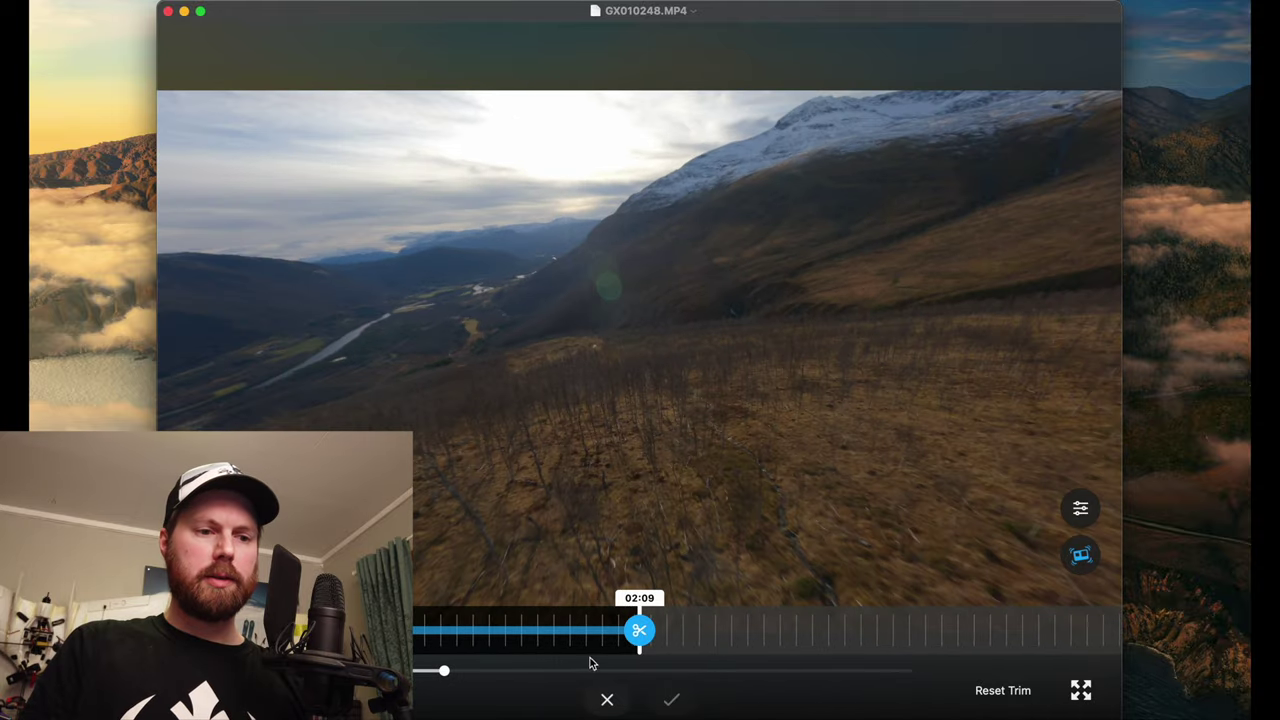
click(645, 633)
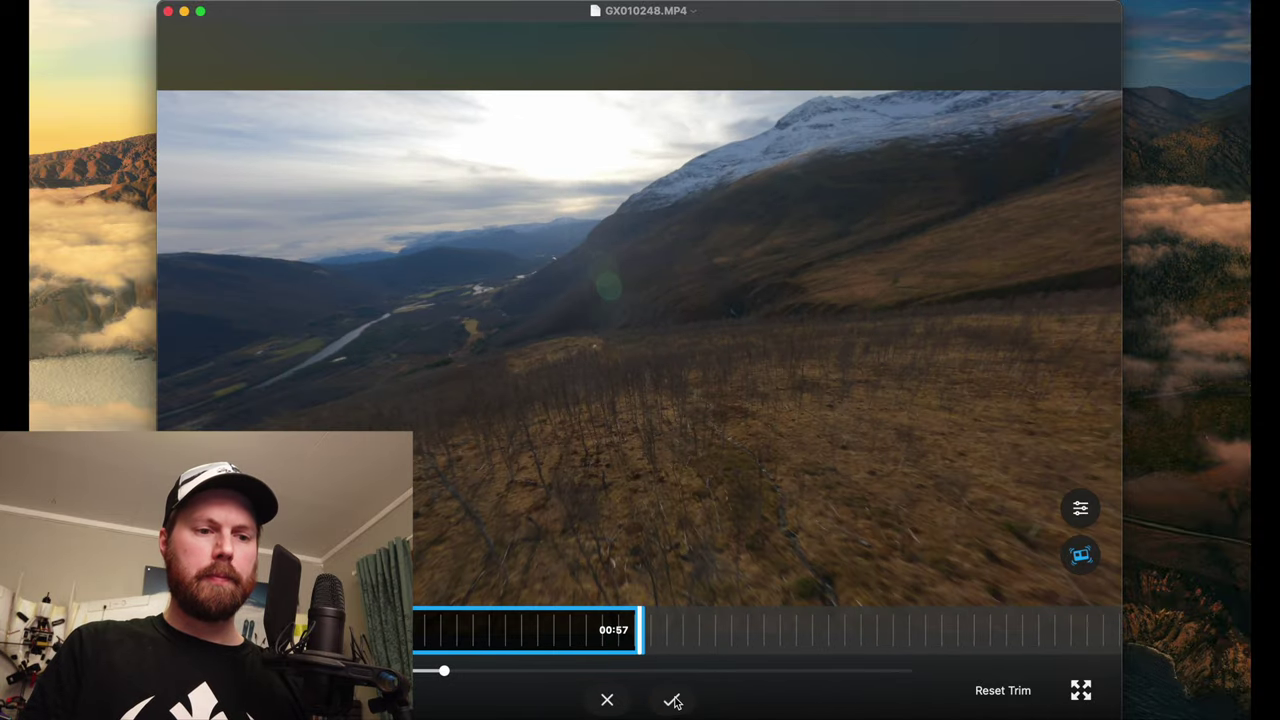
mouse_move(674, 703)
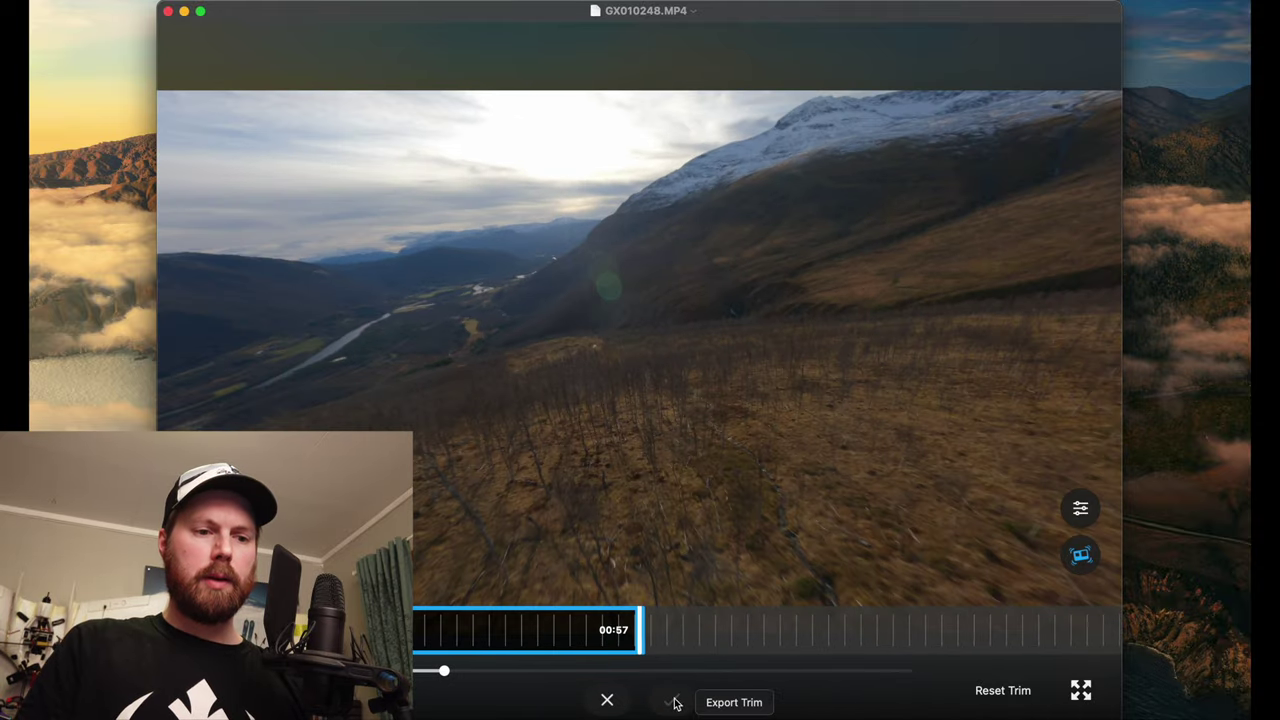
click(735, 700)
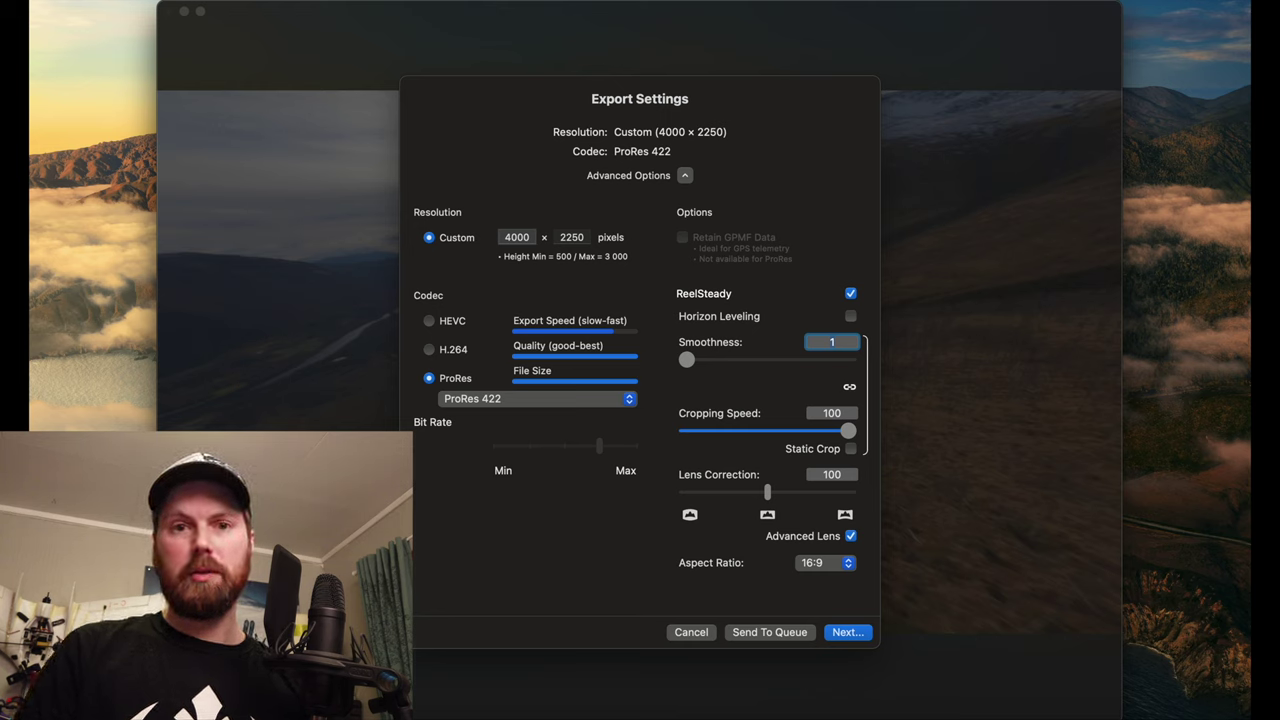
Step: Choose the H.264 codec with GPMF data retained and continue to saving
click(429, 349)
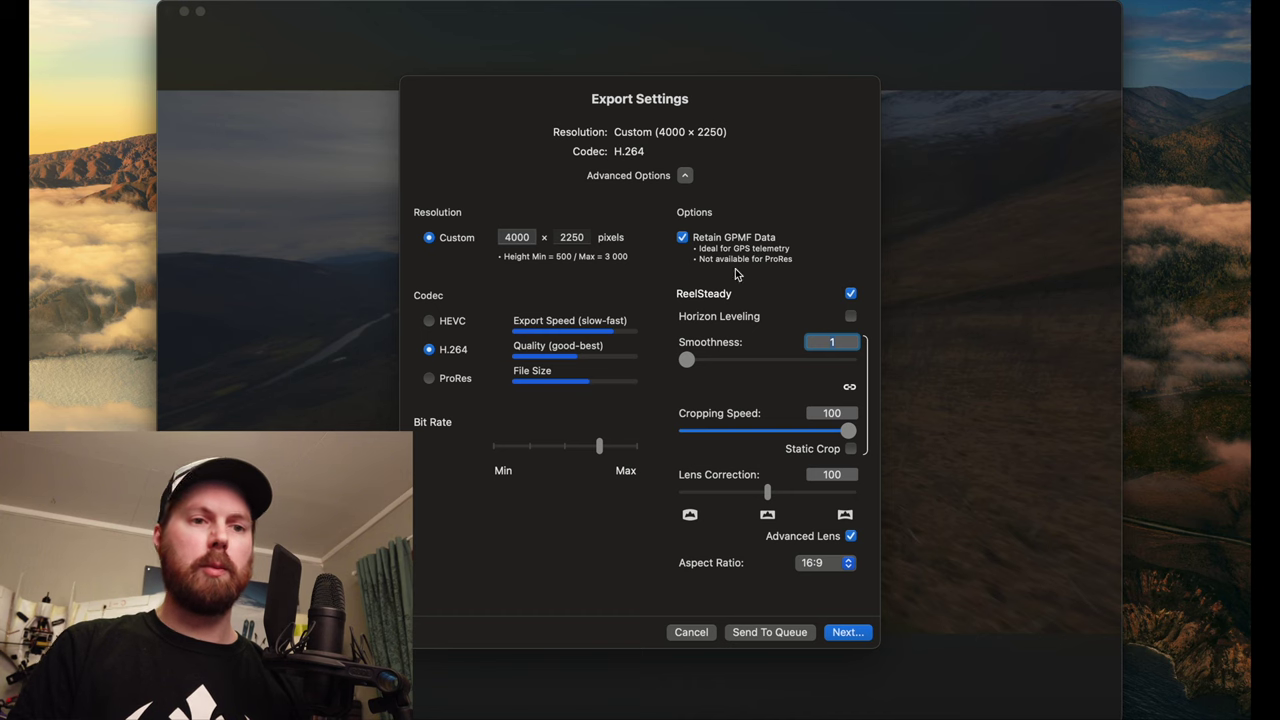
click(846, 631)
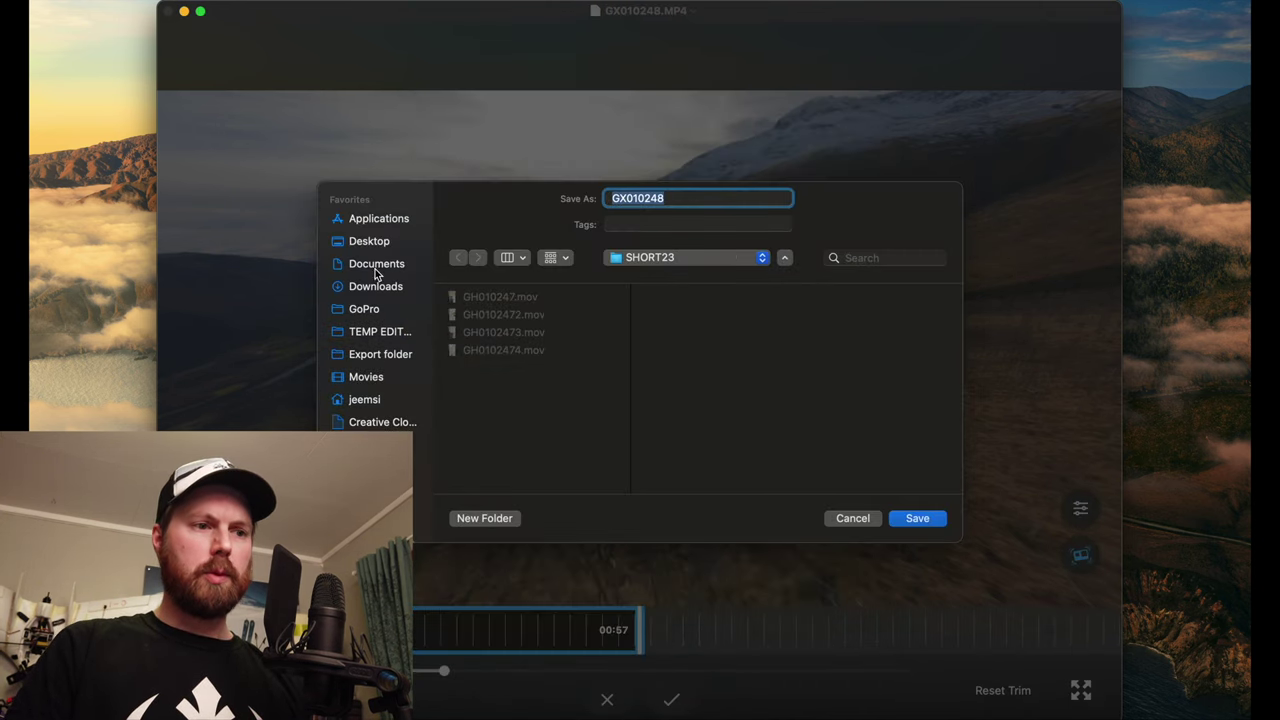
Step: Save the export to the Desktop as 'RSGO test'
click(370, 245)
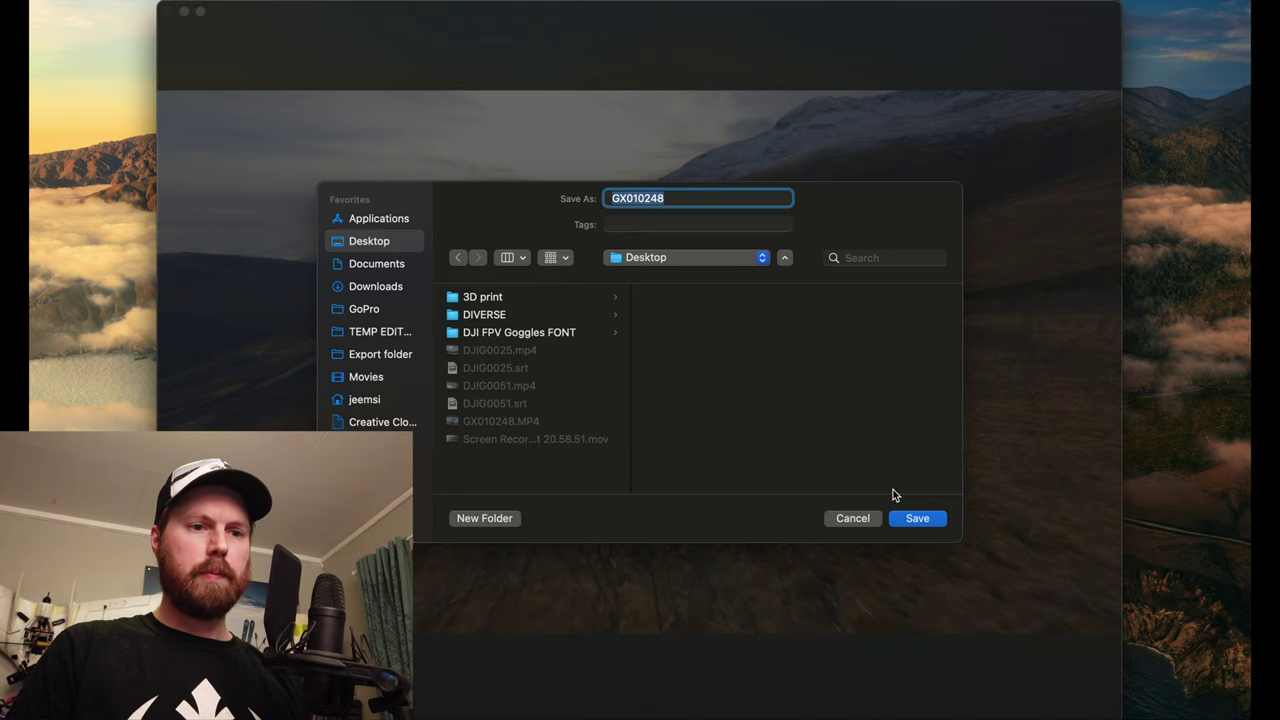
text(RSGO test)
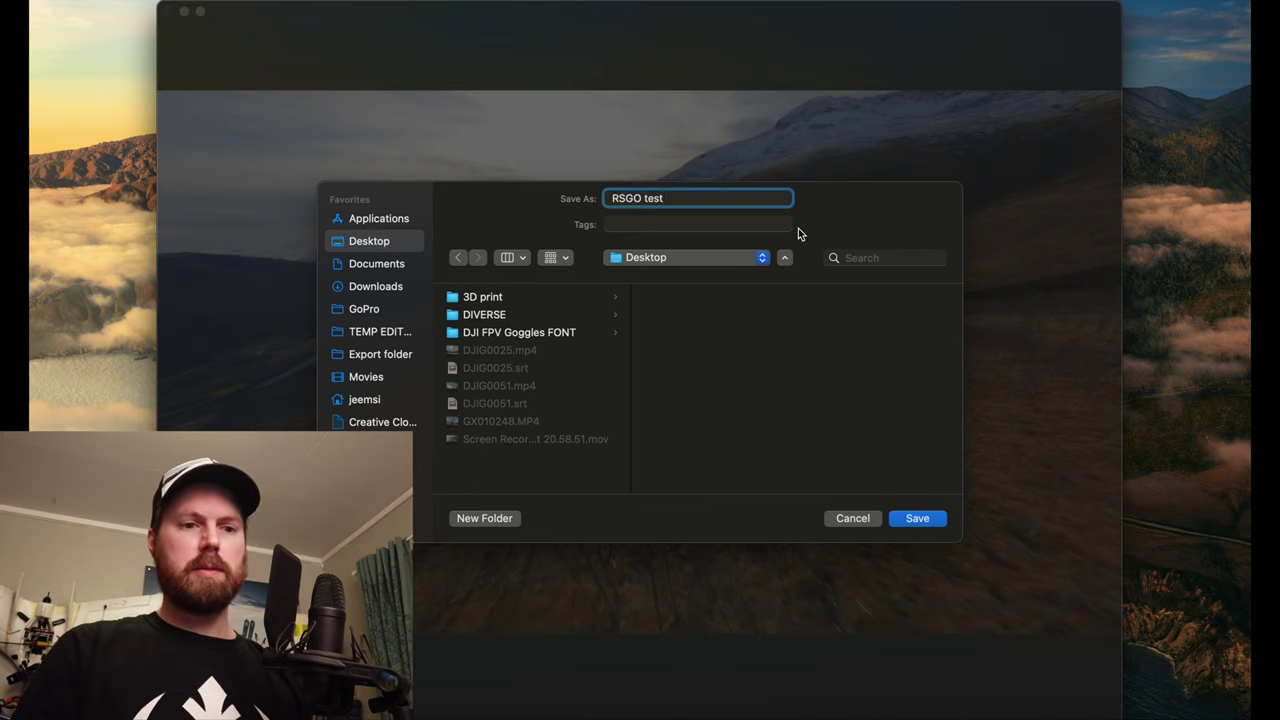
click(917, 518)
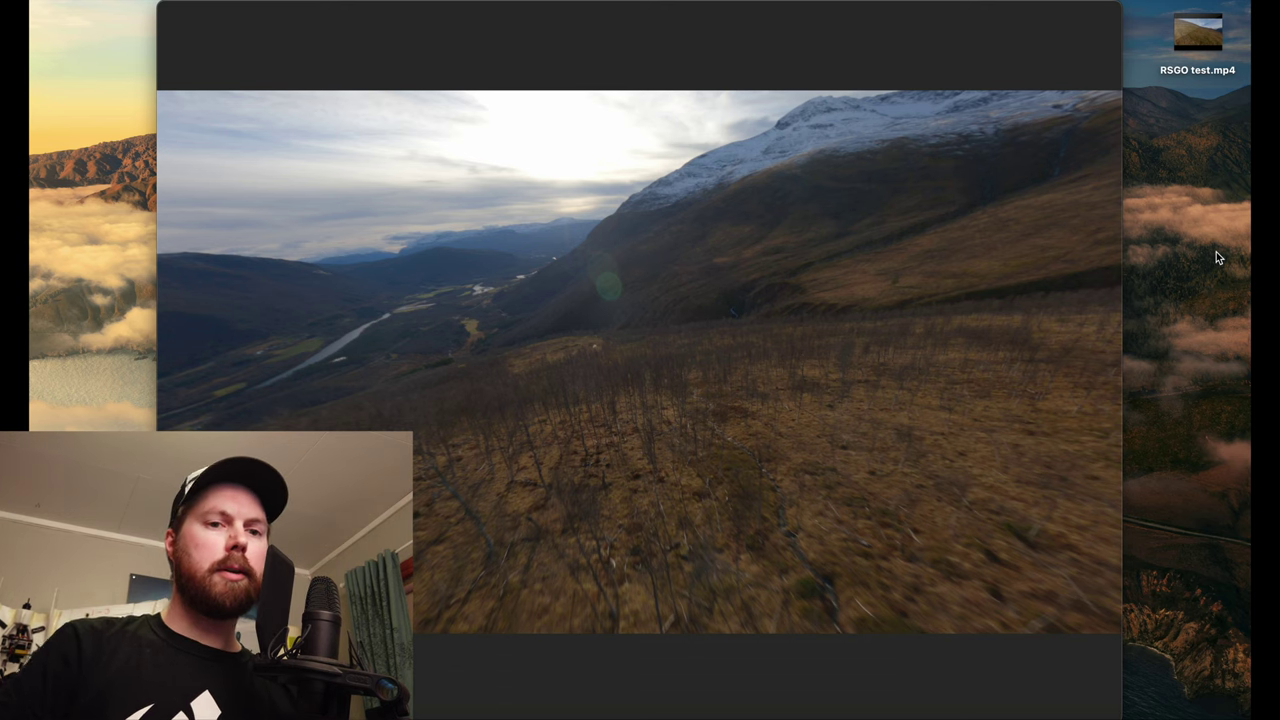
mouse_move(811, 227)
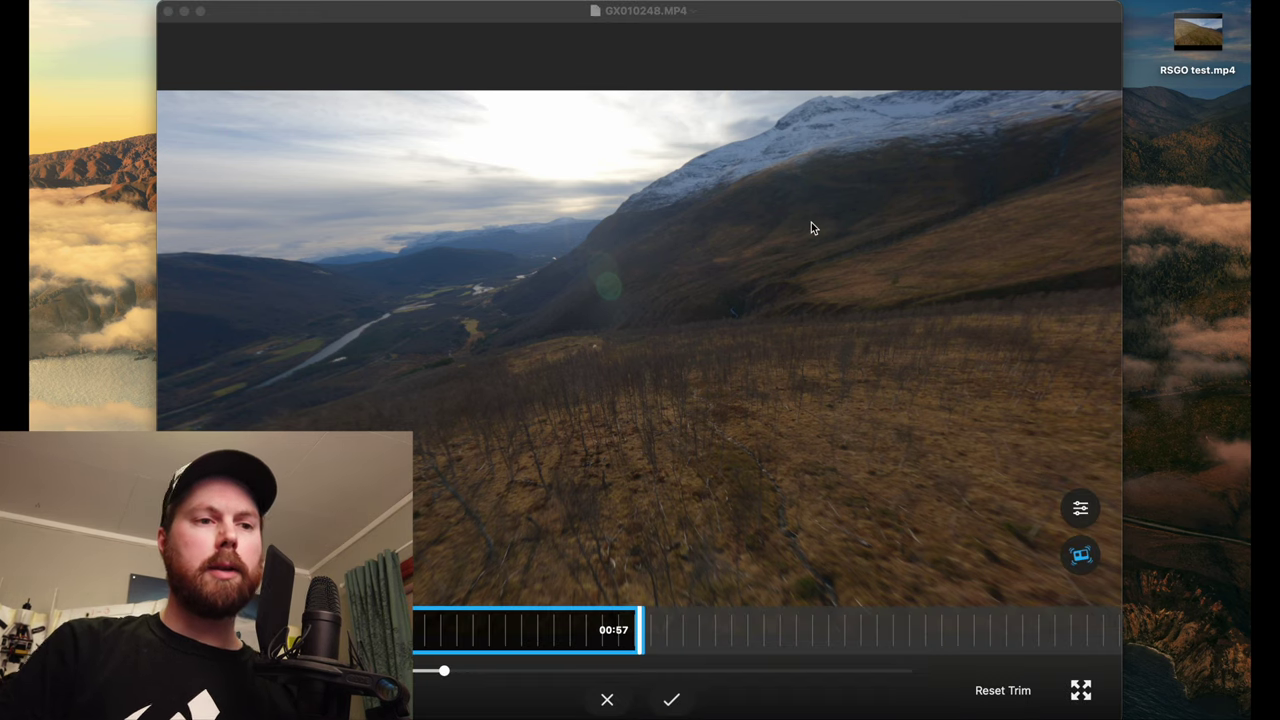
Step: Close the GoPro Player window
click(169, 12)
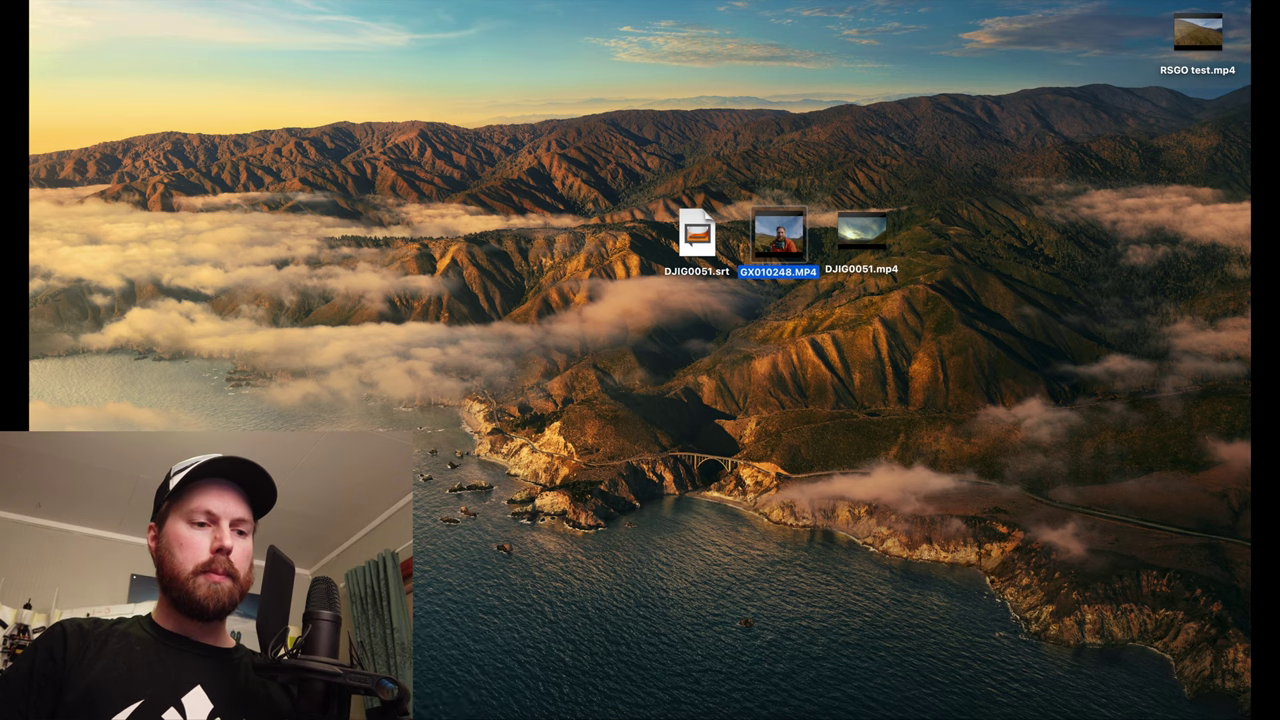
Step: Launch Telemetry Overlay and load RSGO test.mp4 from the Desktop
click(432, 676)
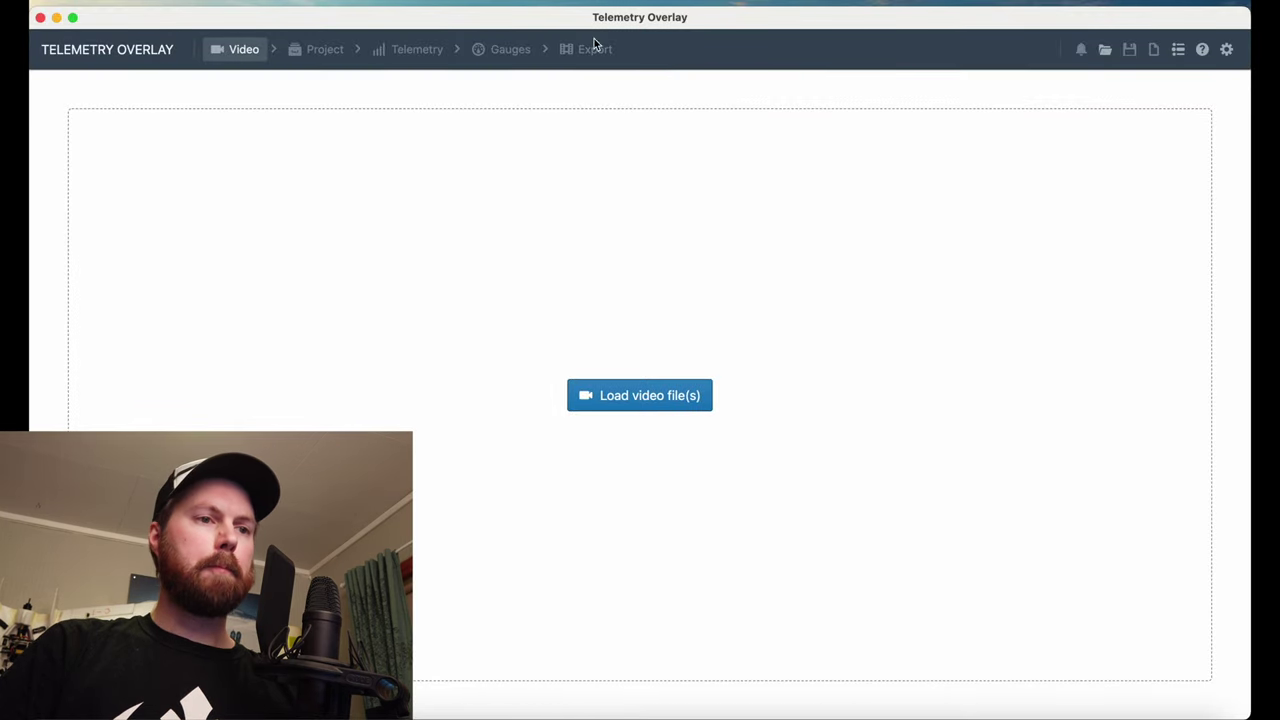
click(592, 398)
click(505, 288)
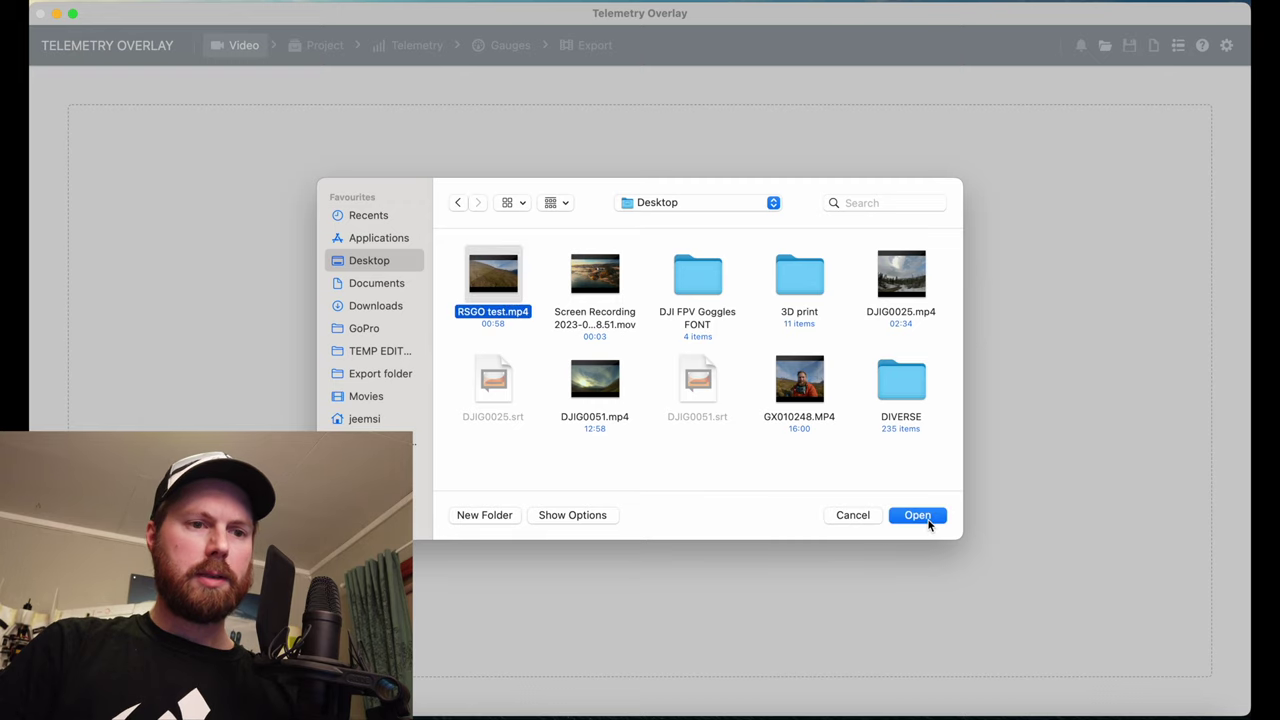
click(927, 517)
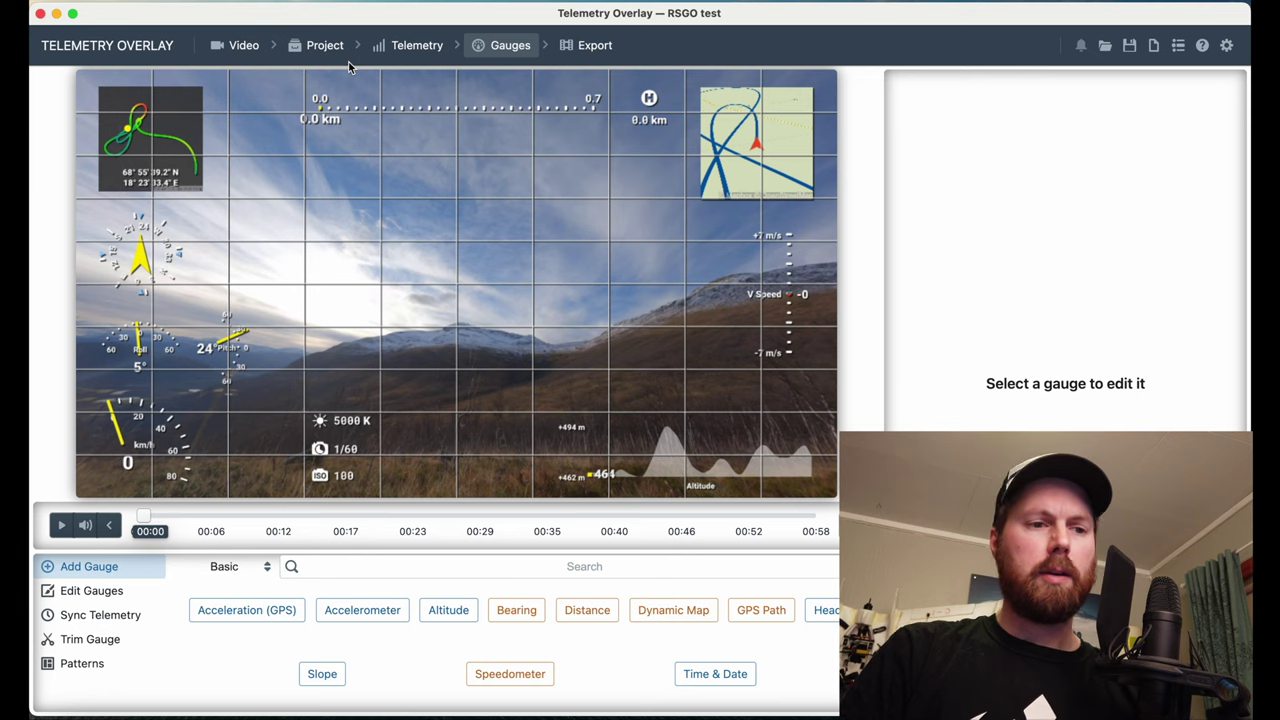
Step: Visit the telemetry import page, decline re-applying default gauges, and show Patterns
click(403, 48)
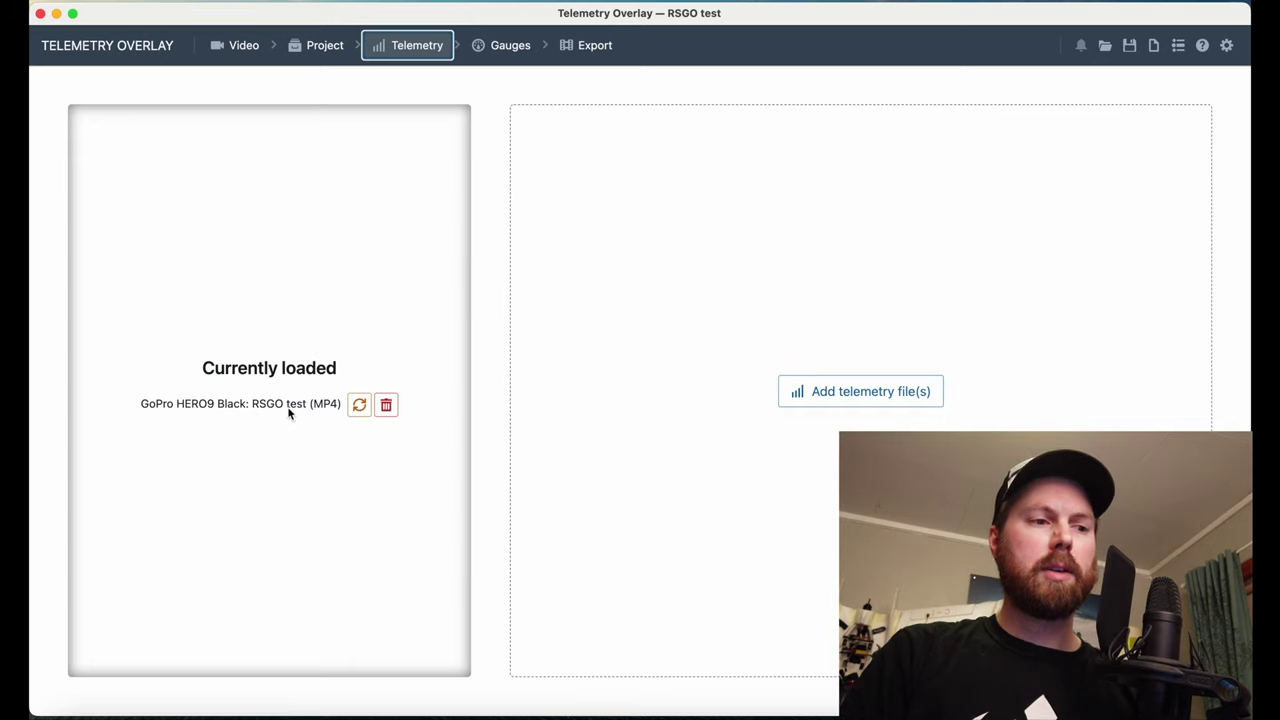
click(814, 393)
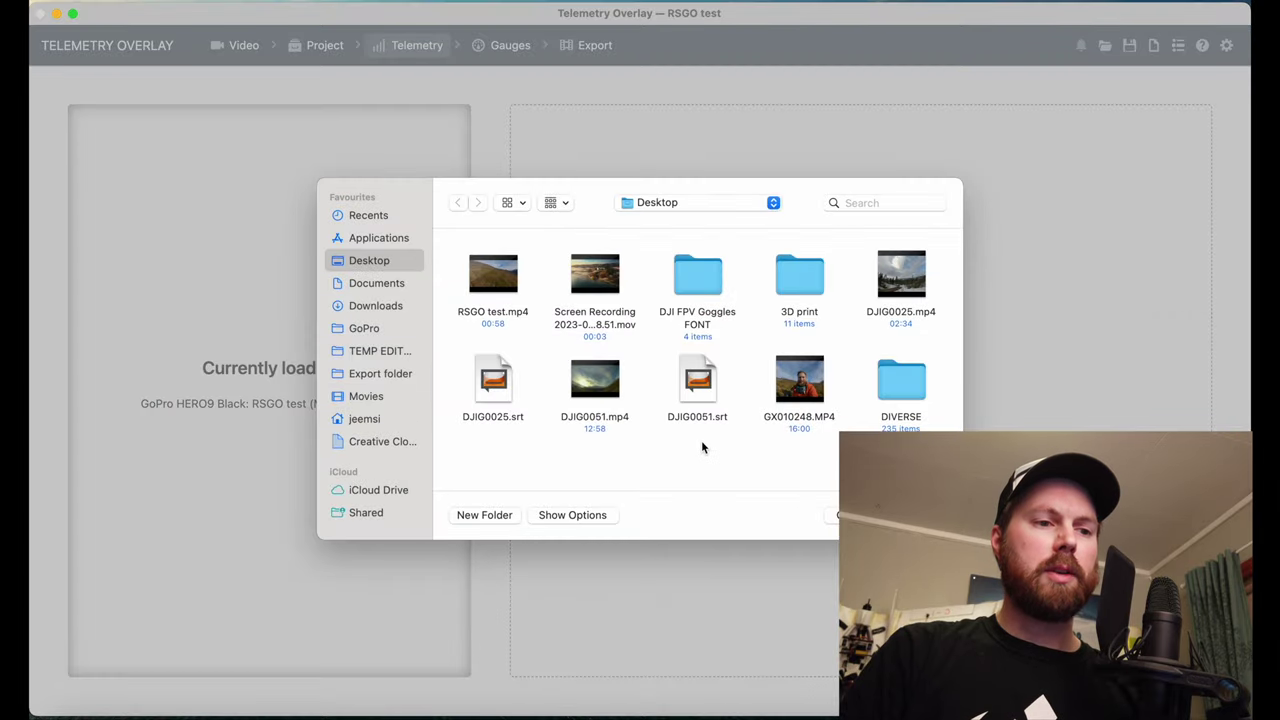
key(ctrl+Up)
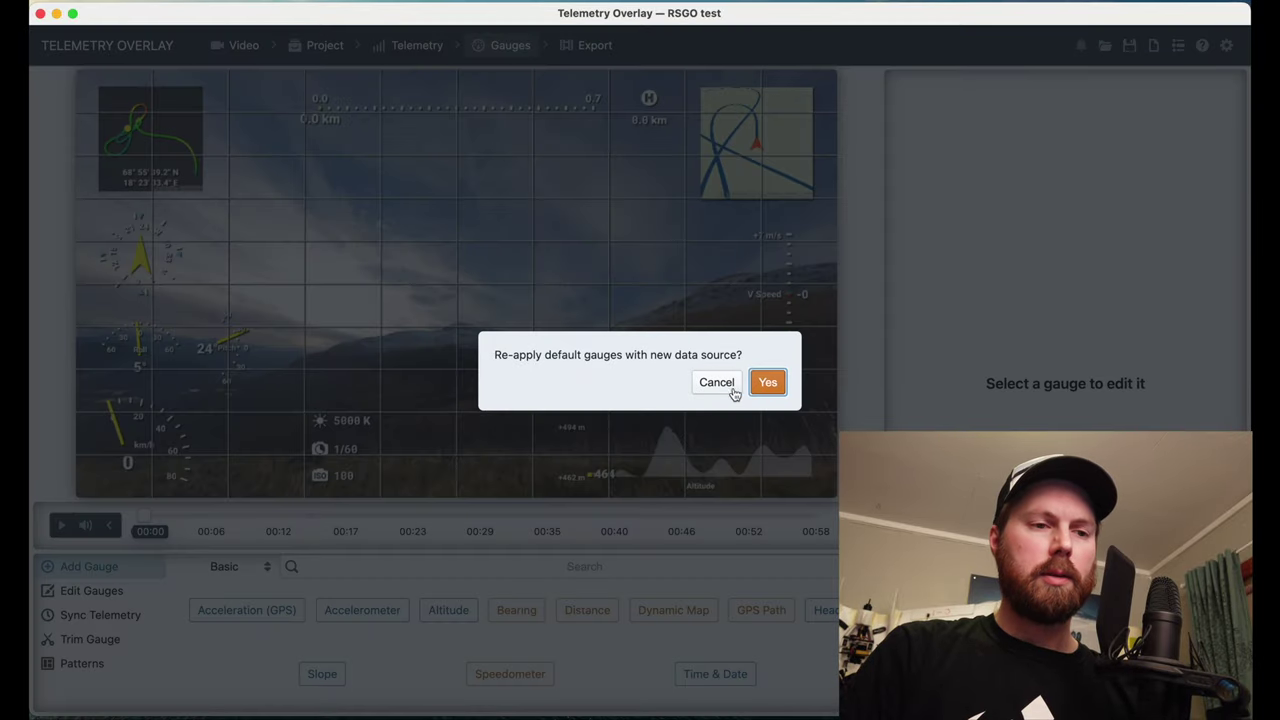
click(730, 387)
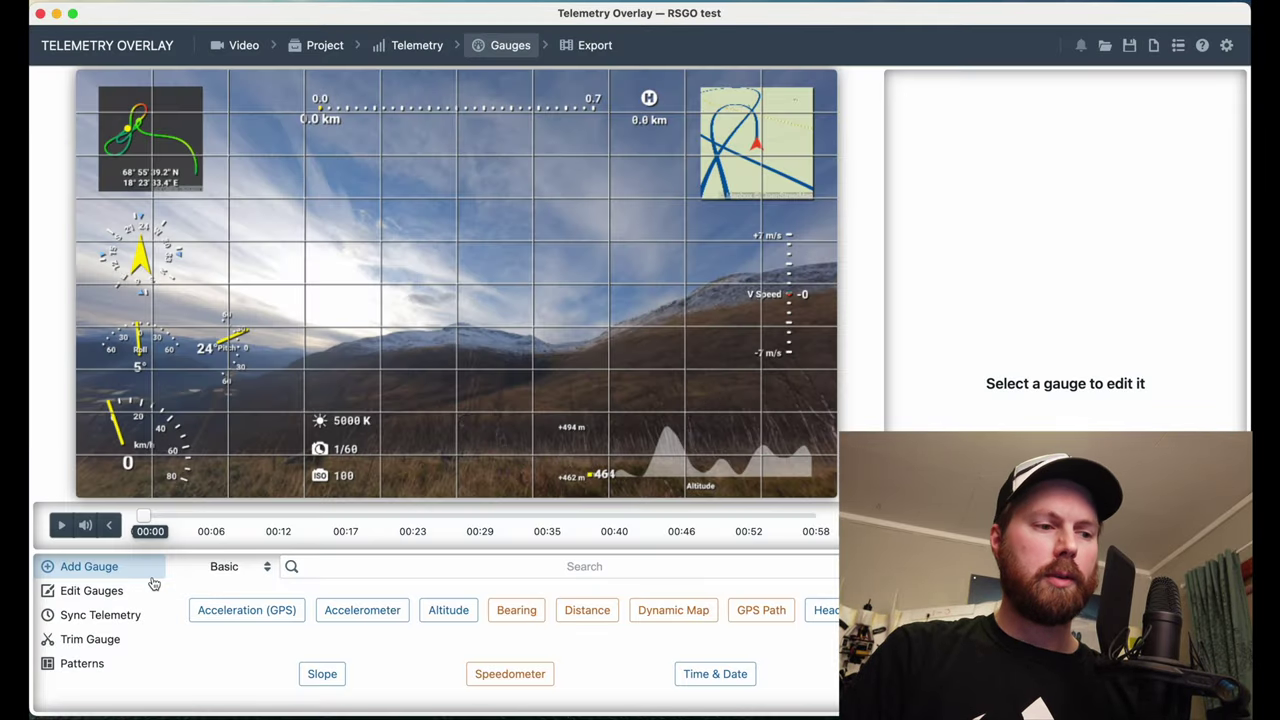
click(72, 670)
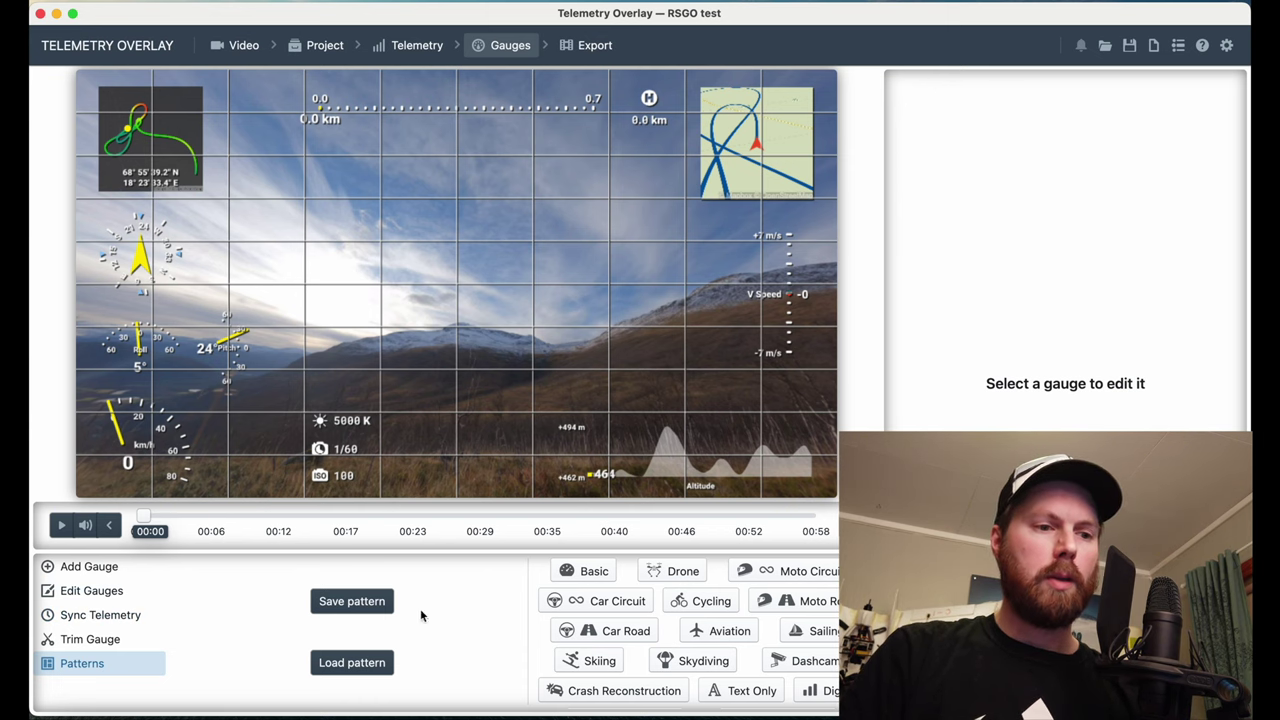
Step: Load the Basic, Aviation and Skiing preset patterns in turn, returning to Patterns
click(594, 574)
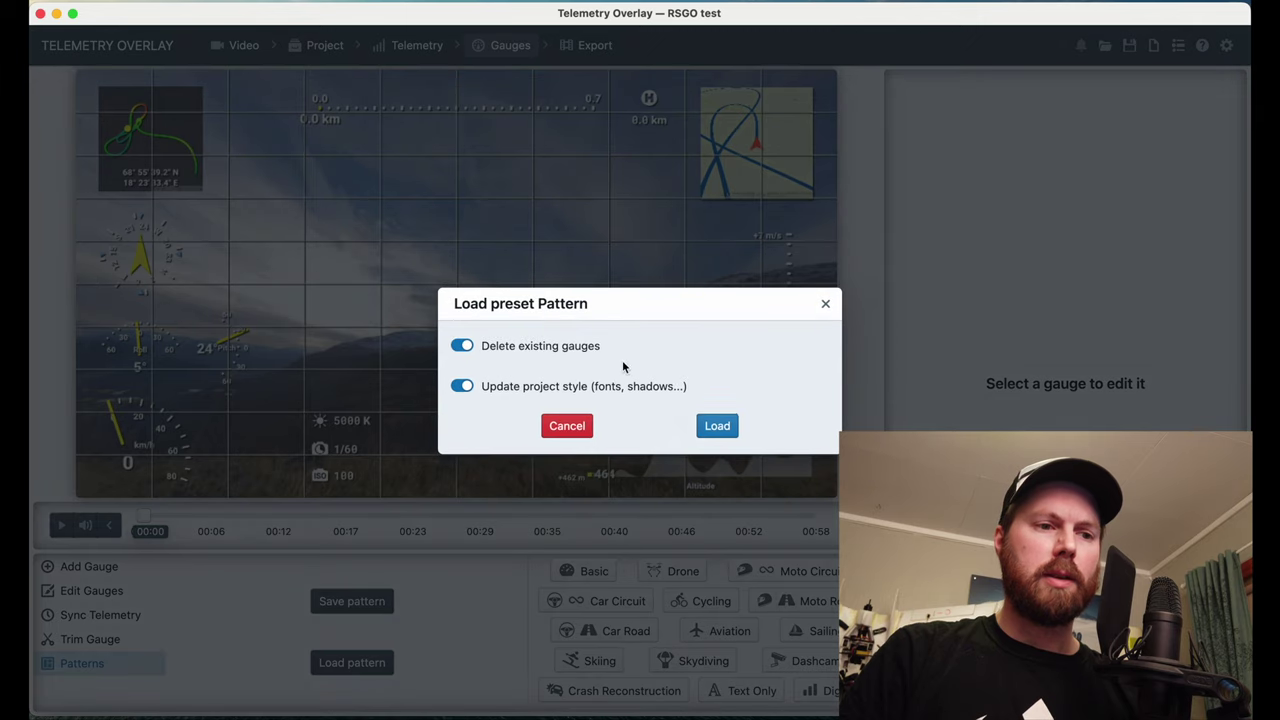
click(714, 426)
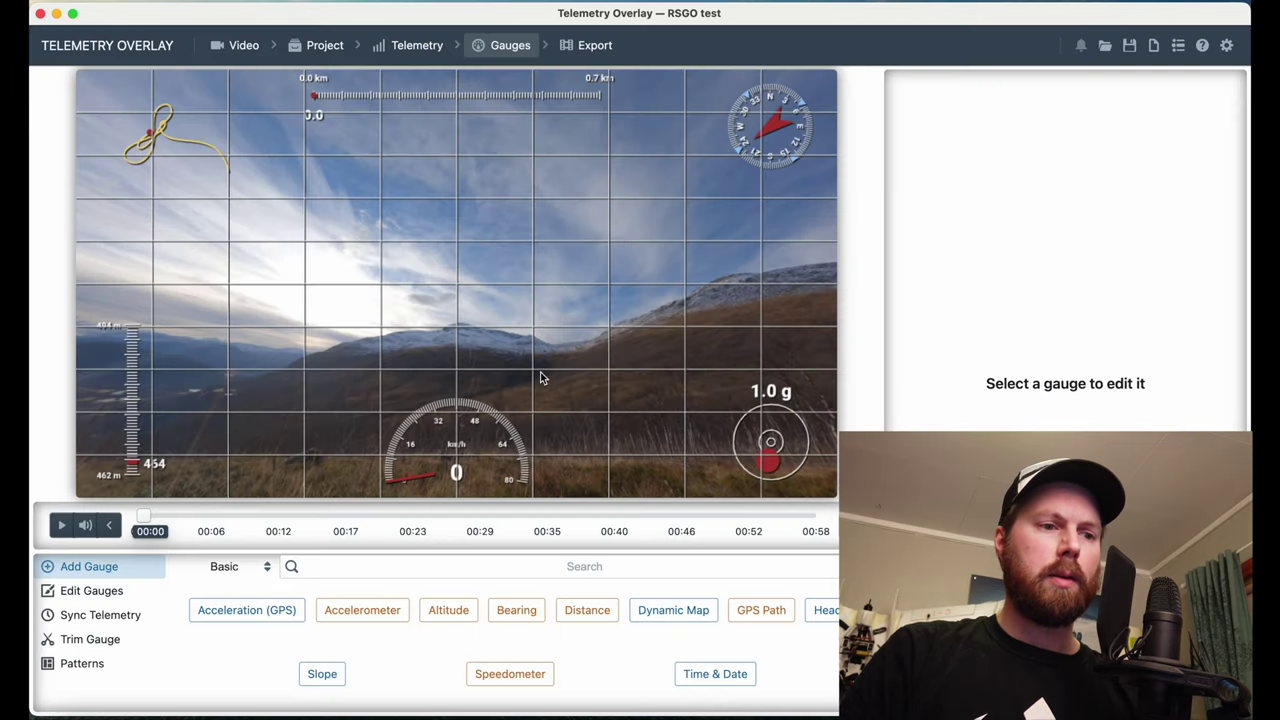
click(85, 661)
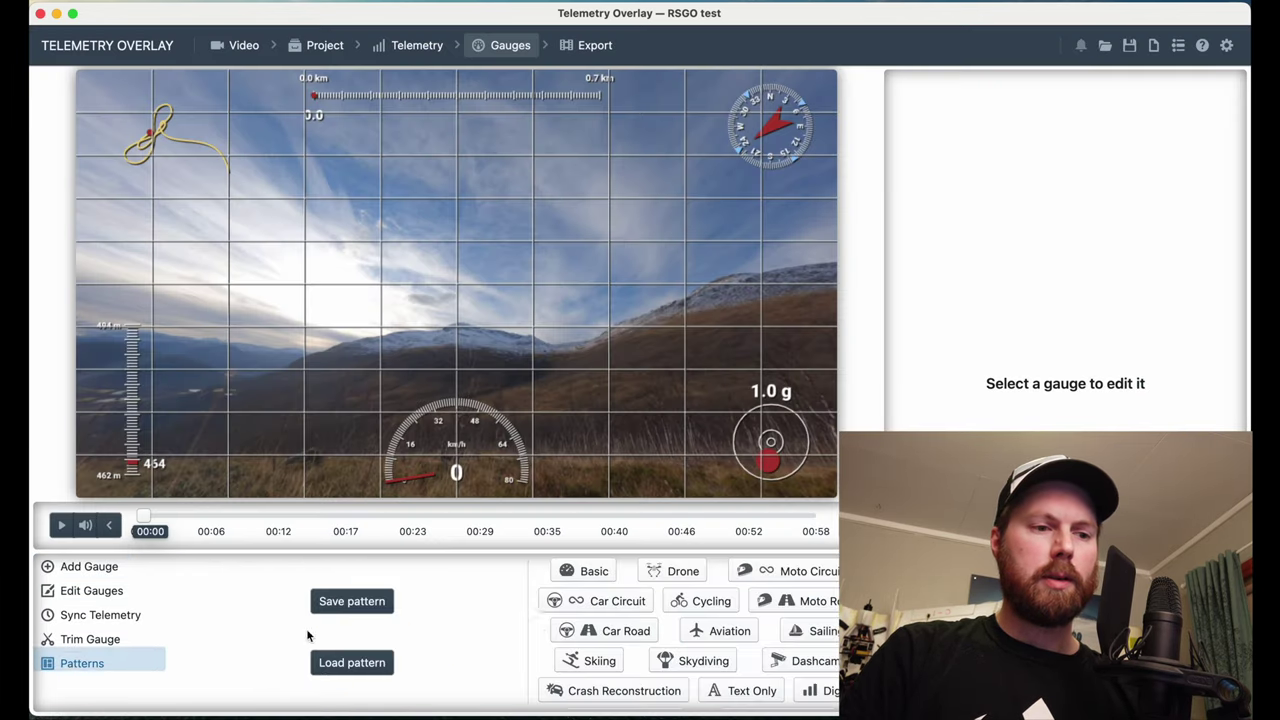
click(737, 637)
click(712, 428)
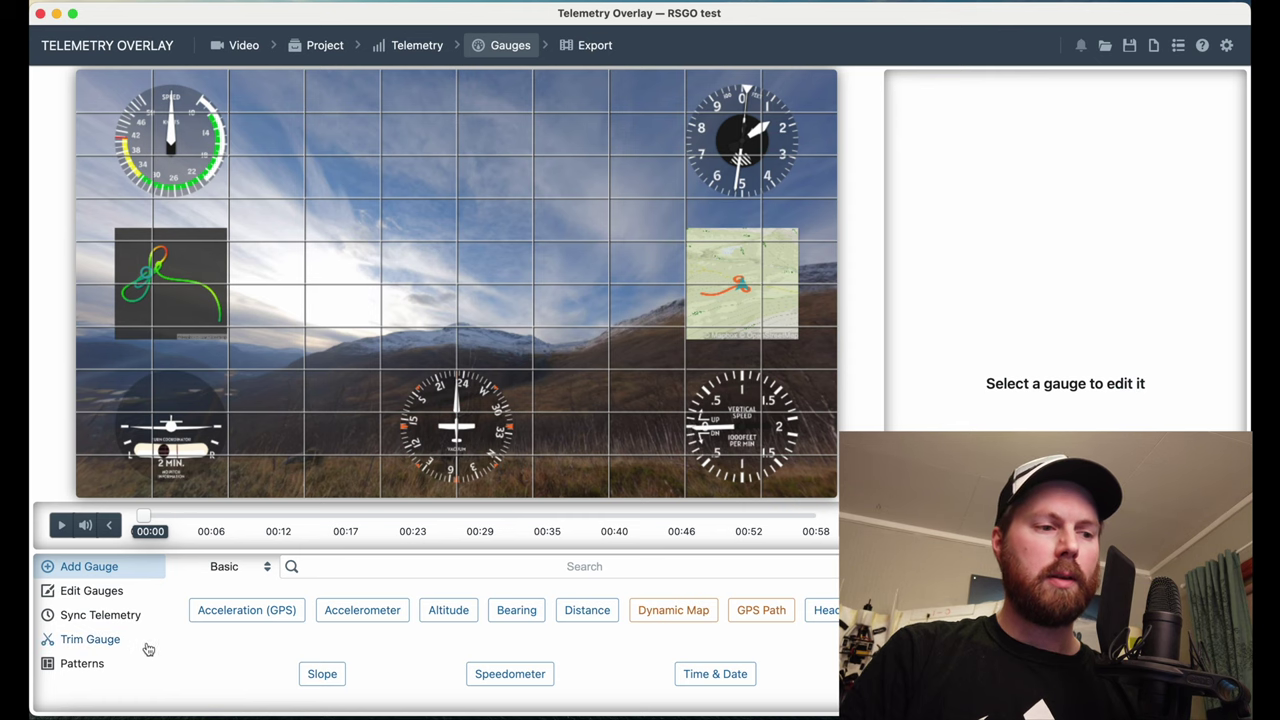
click(93, 666)
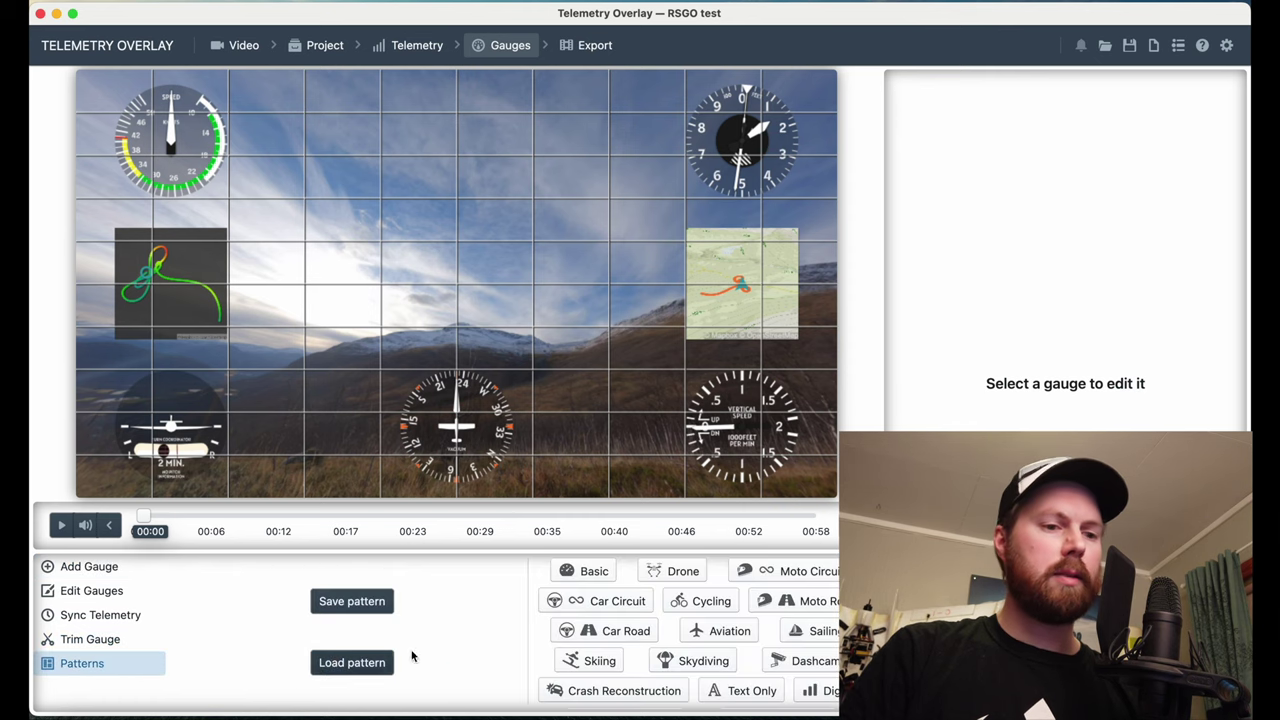
click(634, 662)
click(716, 425)
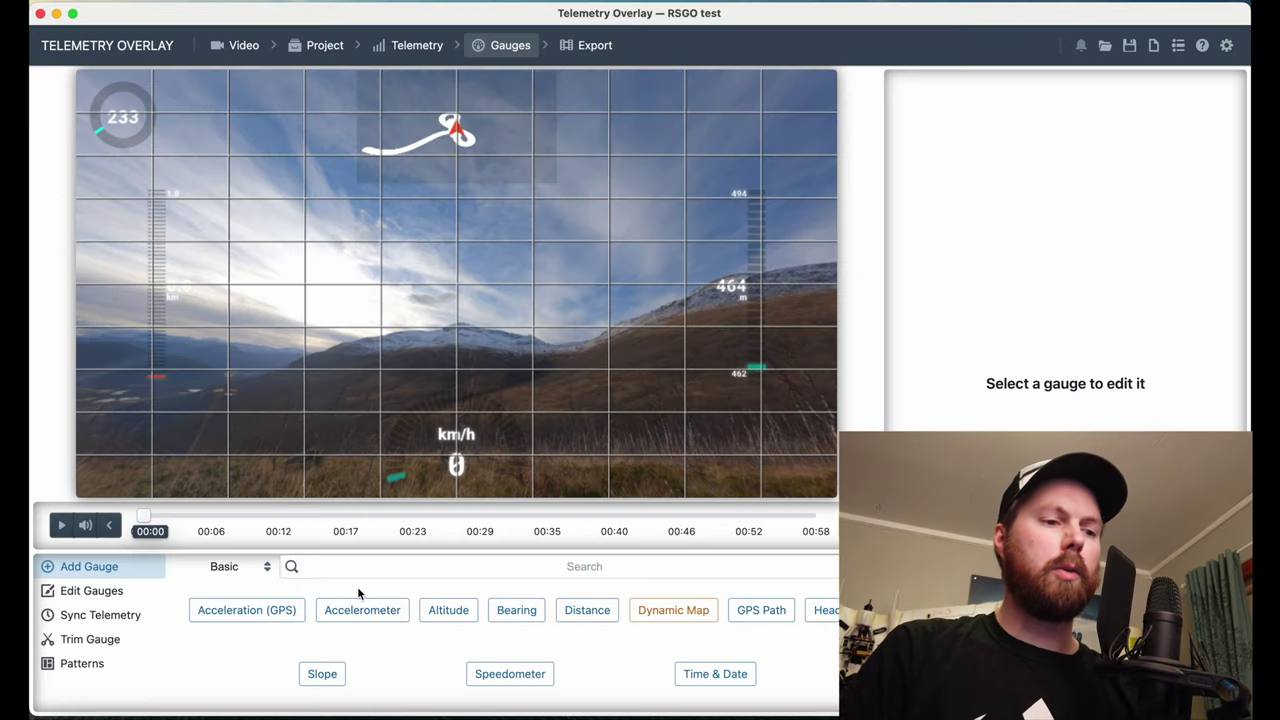
click(97, 665)
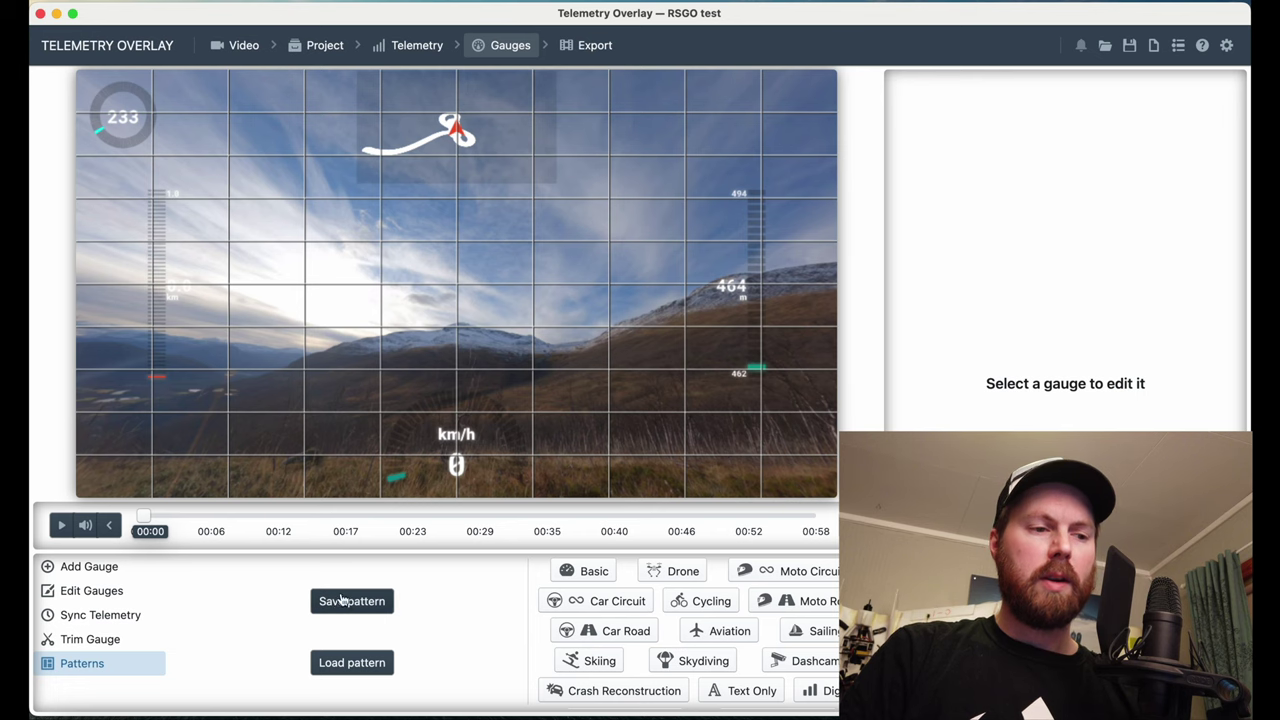
Step: Load a saved pattern file showing ISO 100, 5000 K, 1/60, voltage and 50 Mbps gauges
click(345, 664)
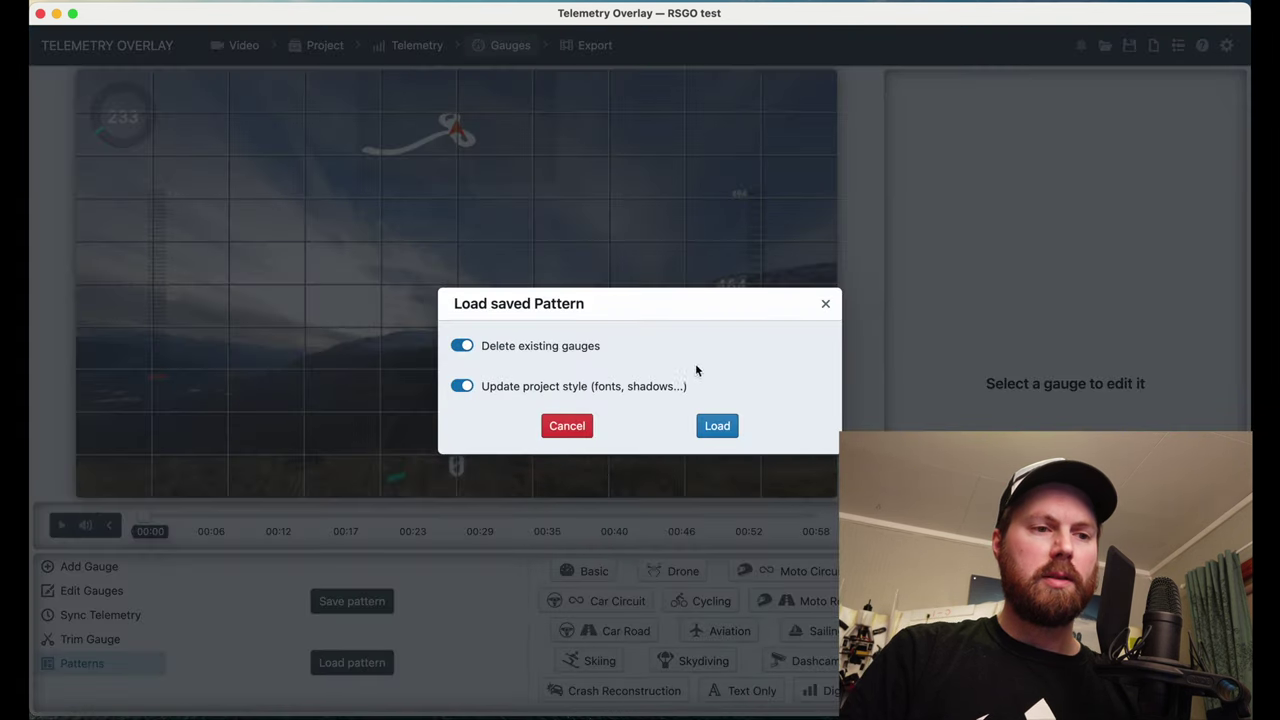
click(717, 426)
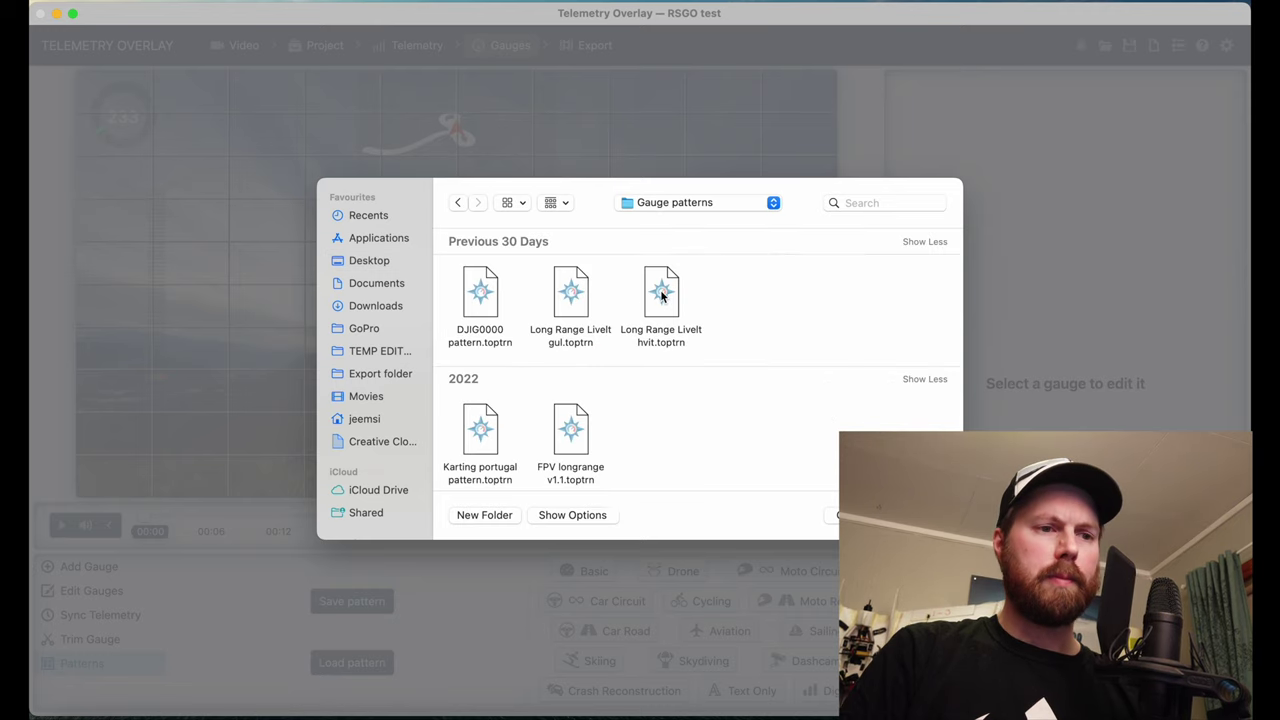
double_click(663, 286)
click(705, 422)
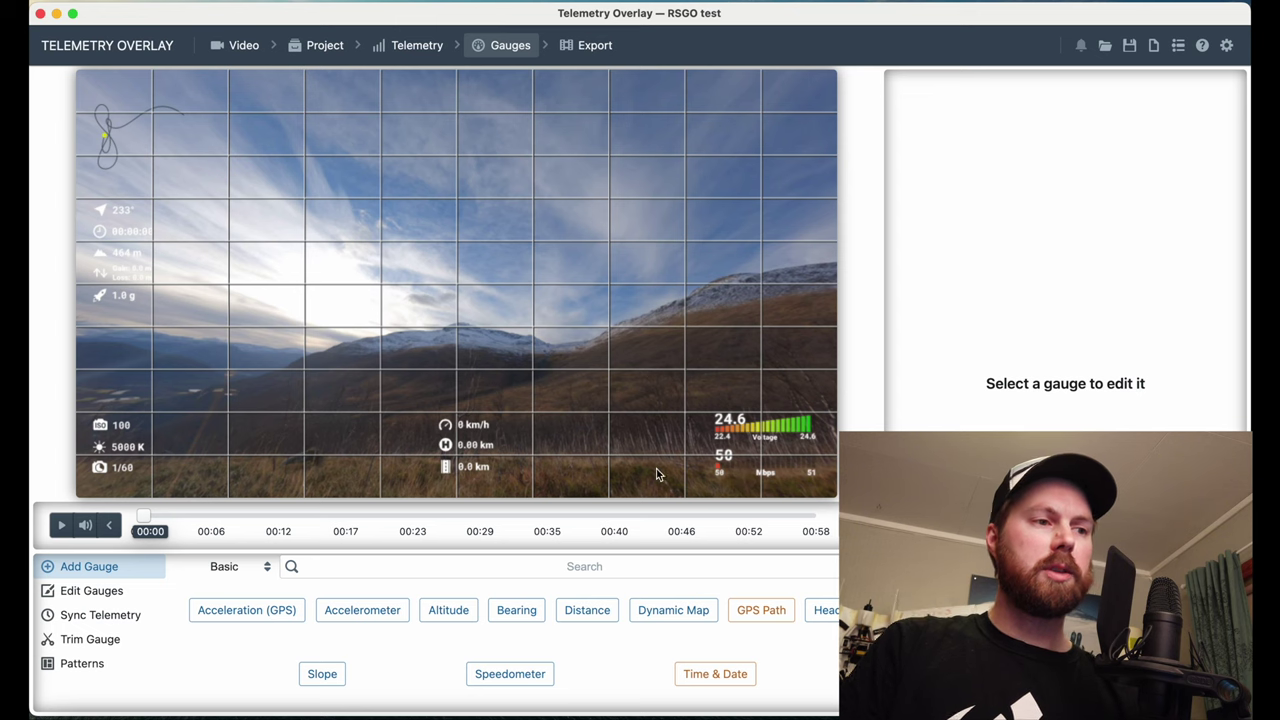
Step: Inspect GPS Path, Bearing, Time & Date, Altitude, Elevation Gain and Accelerometer gauges, then seek to 00:25
click(114, 131)
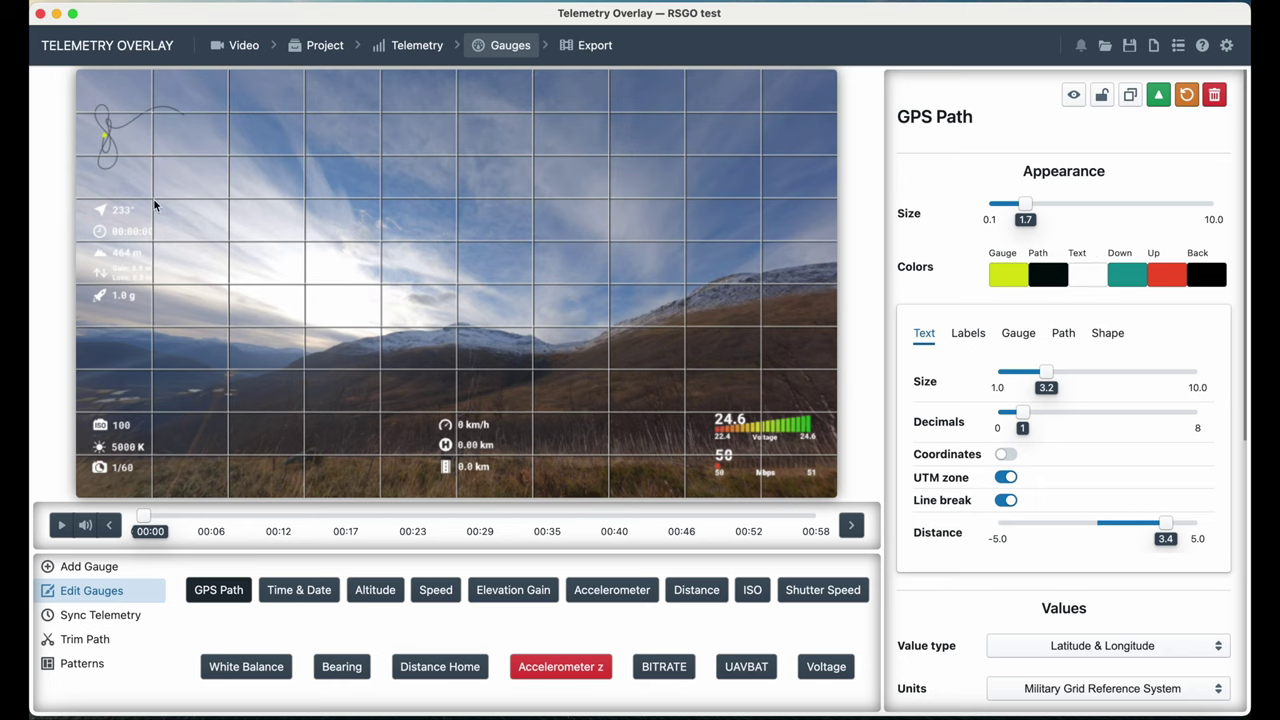
click(122, 209)
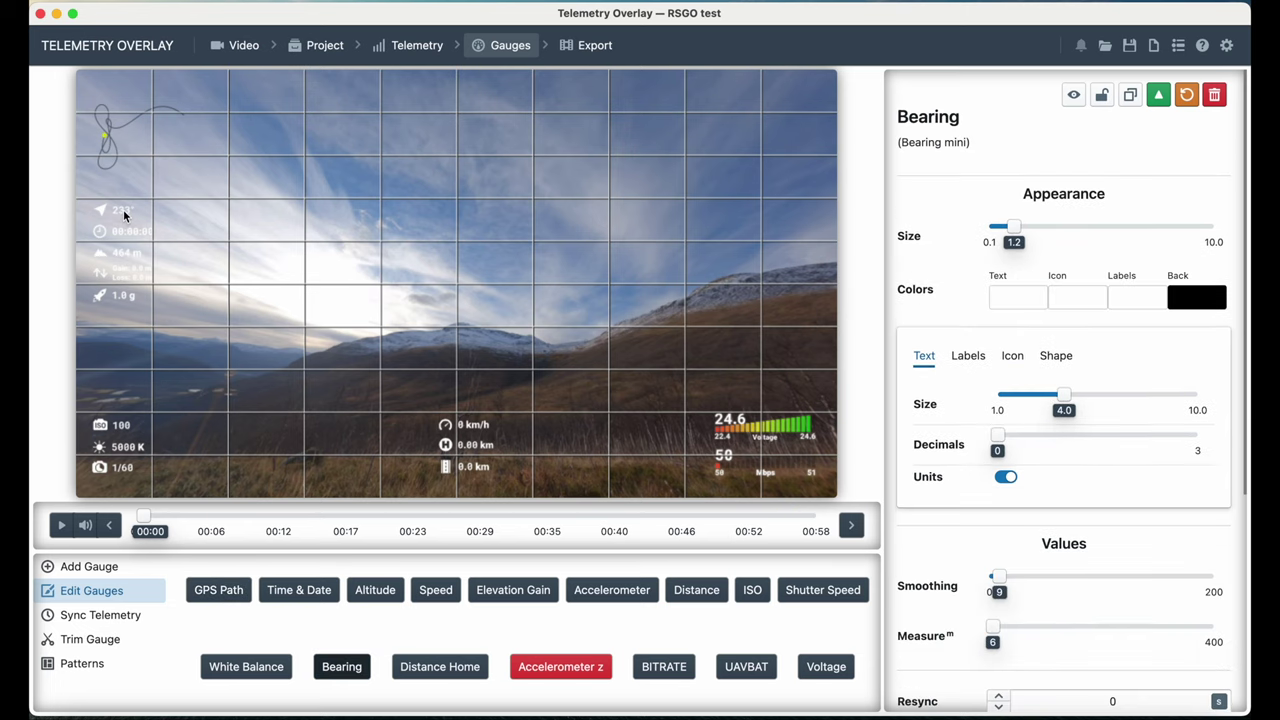
click(129, 230)
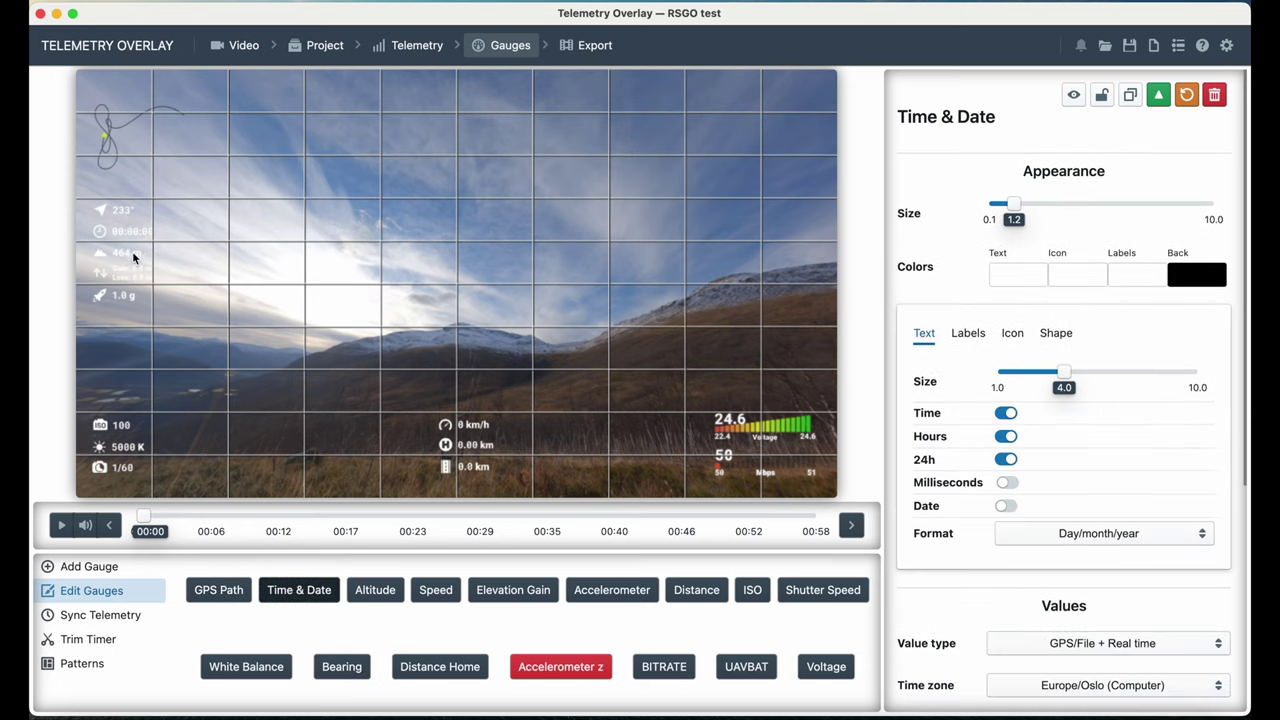
click(130, 251)
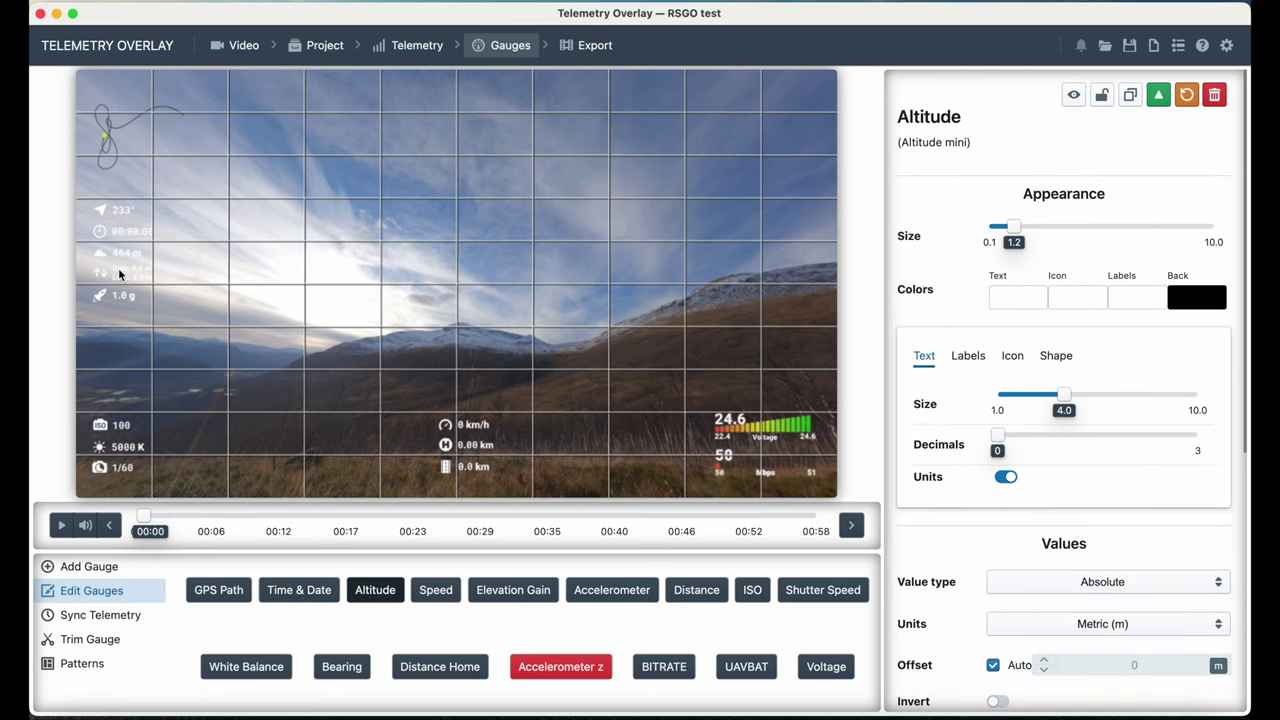
click(140, 272)
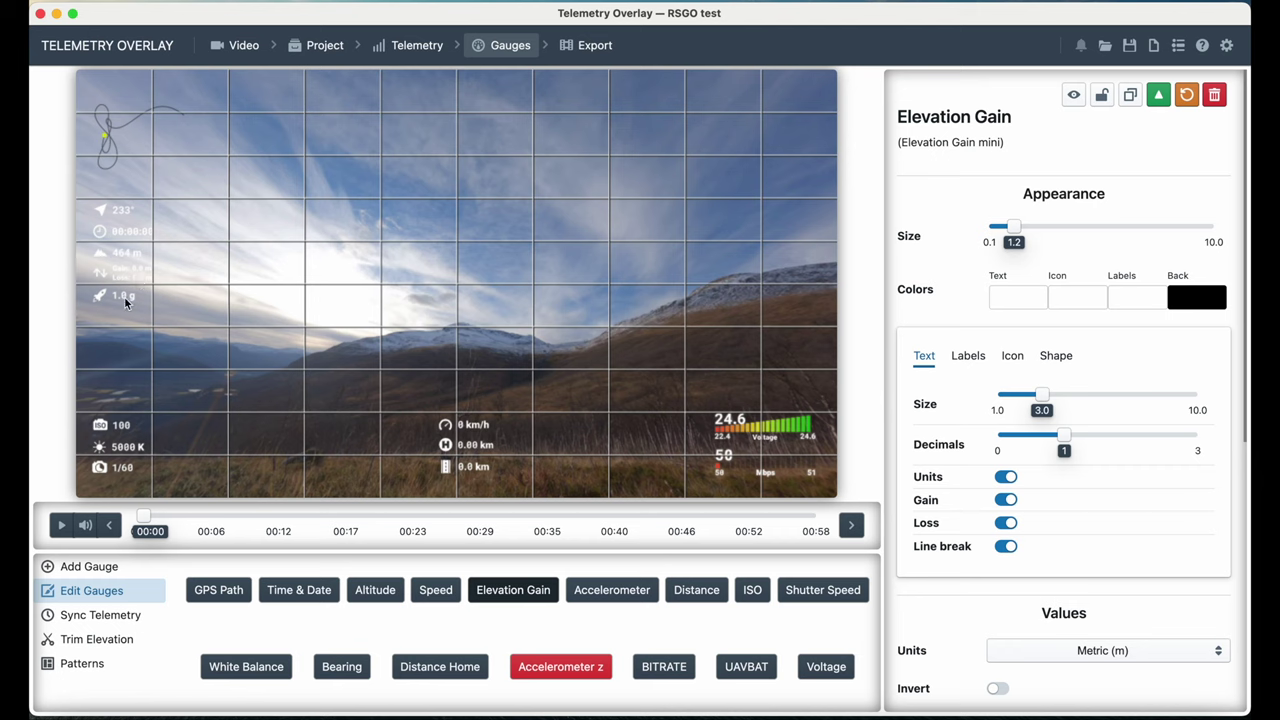
click(122, 297)
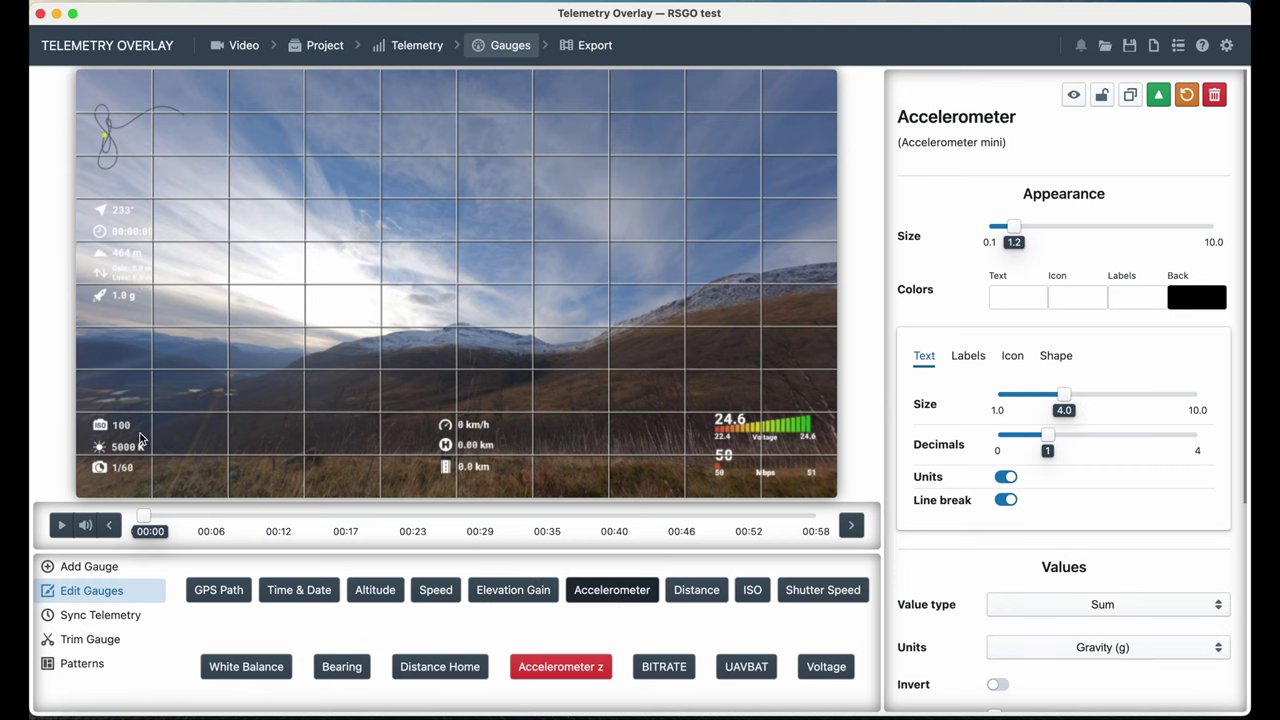
click(431, 515)
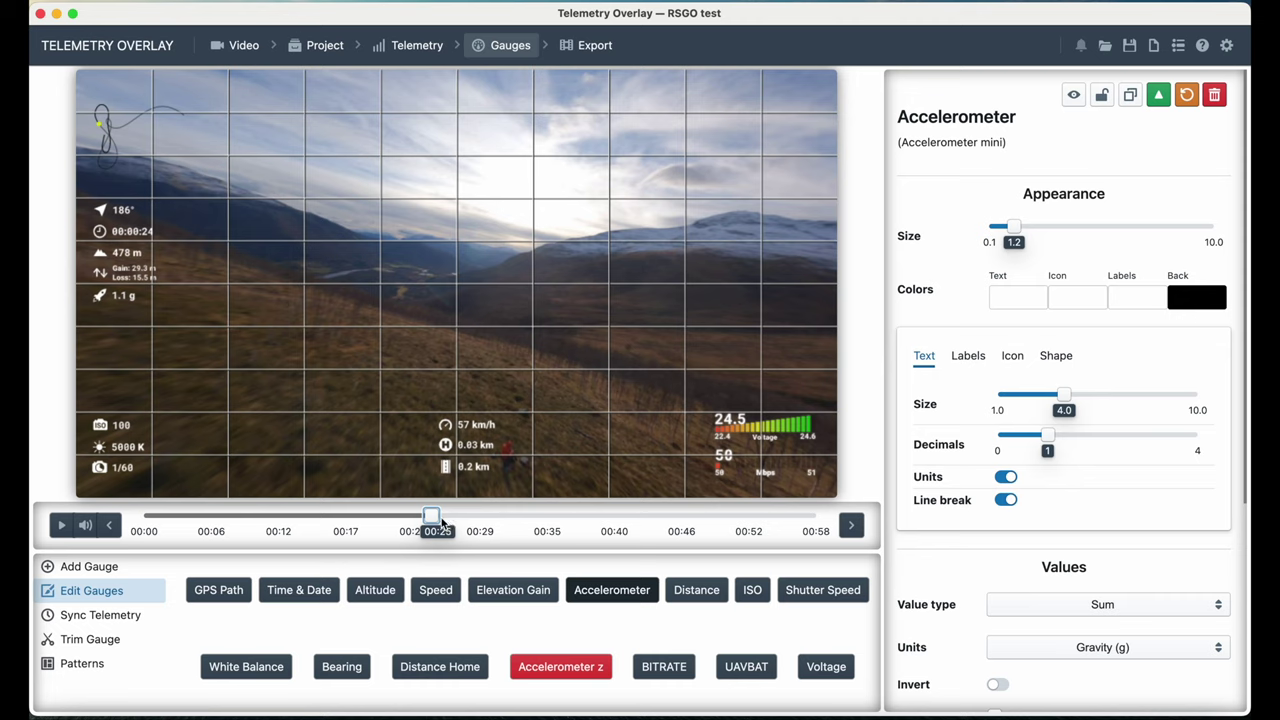
Step: Scrub the preview from 00:26 back to 00:00, checking gauge readouts against the footage
drag(433, 515, 445, 516)
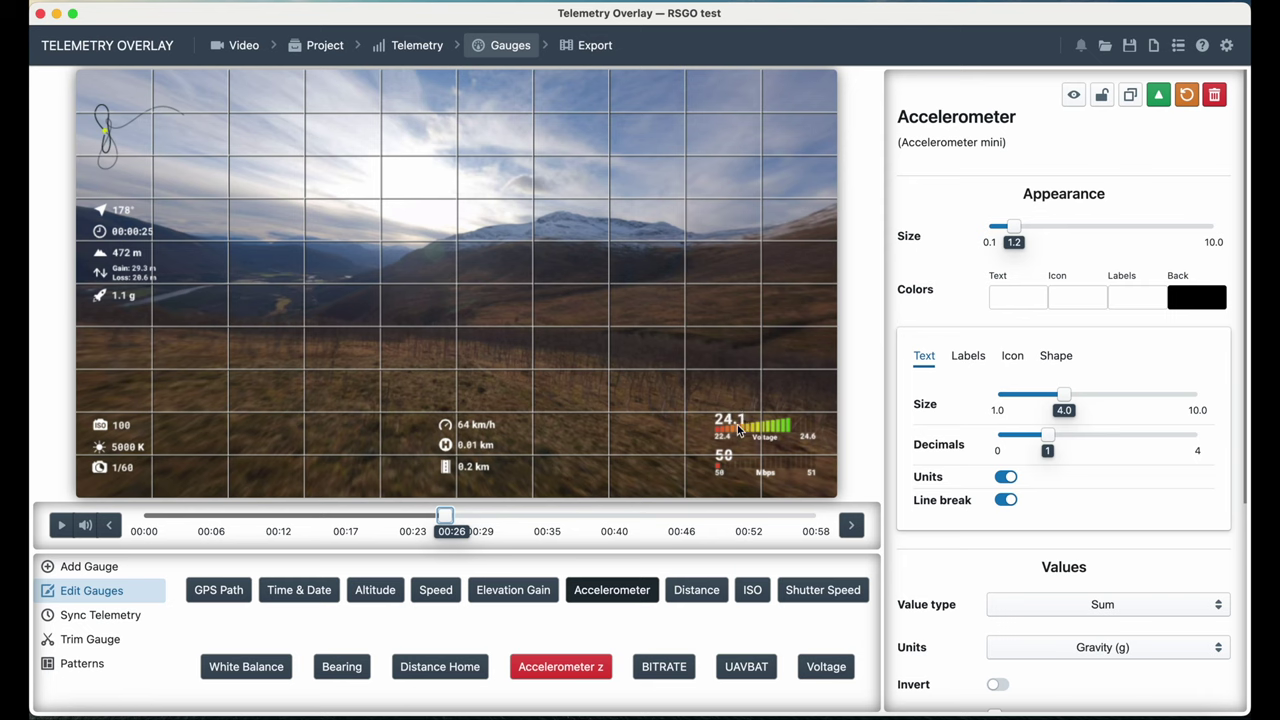
drag(445, 516, 104, 535)
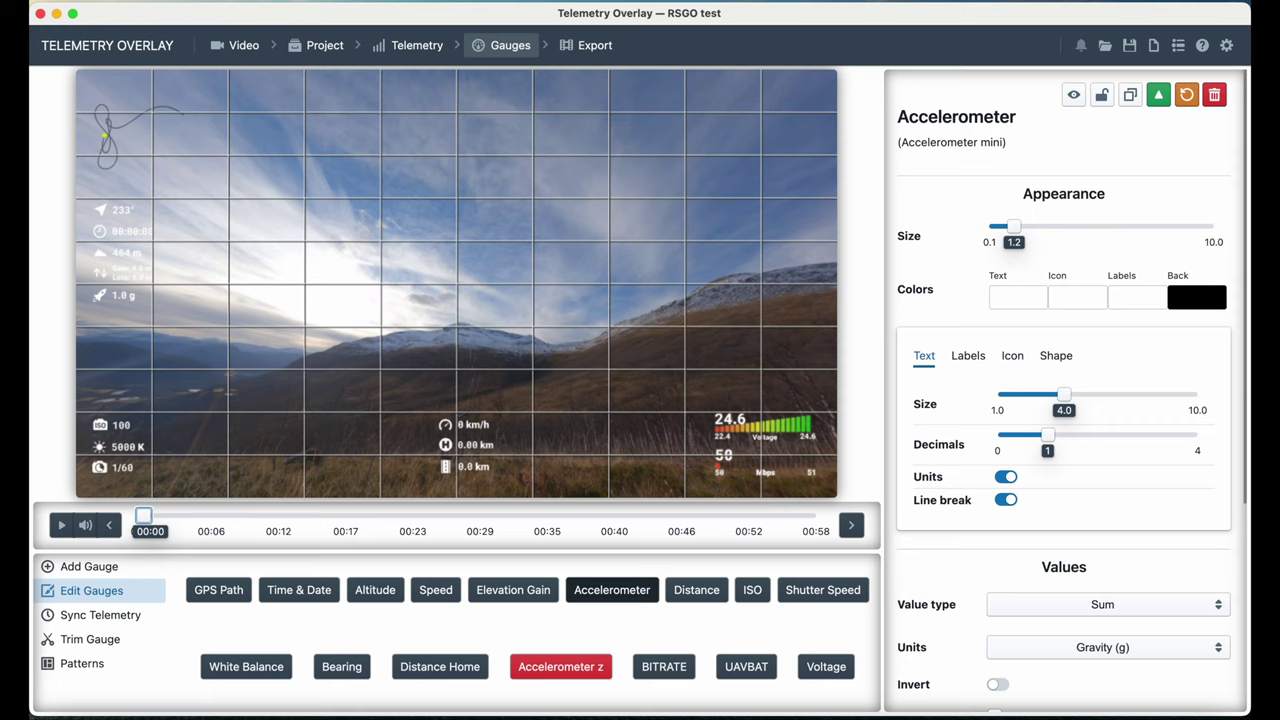
click(100, 568)
Step: Open Sync Telemetry with the DJI log kept as the source and the seconds offset reset to 0
click(100, 620)
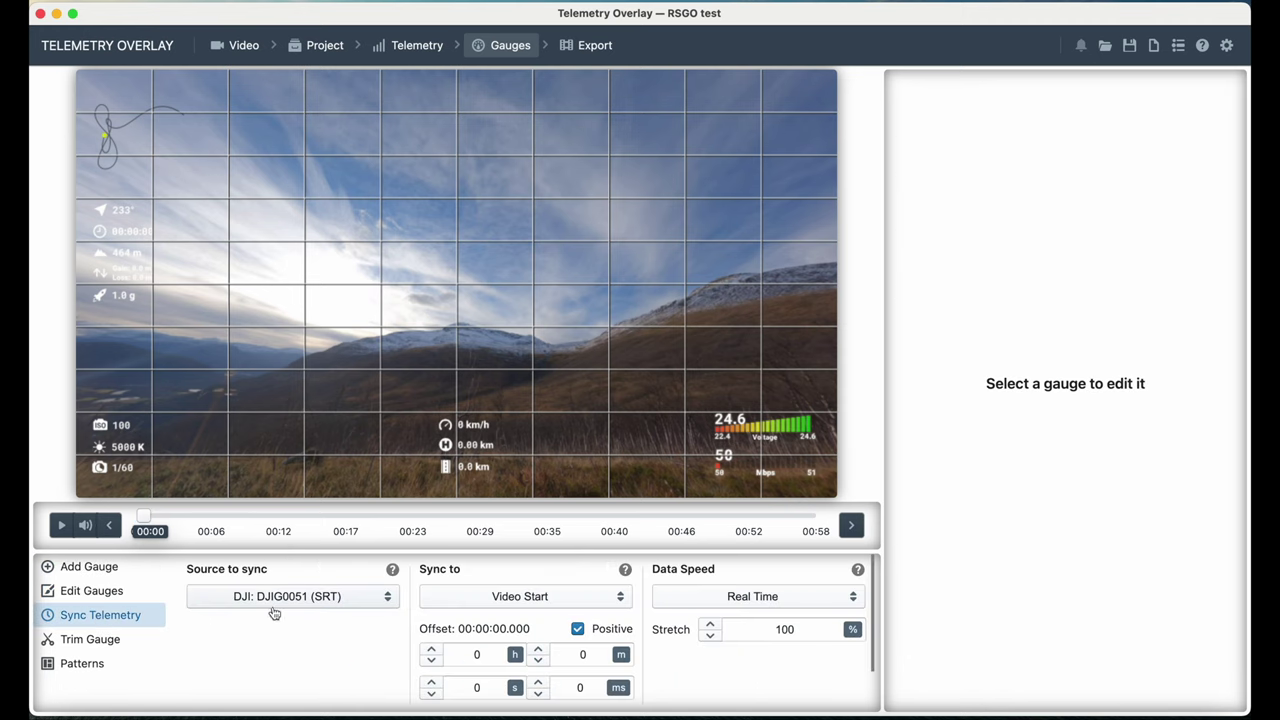
click(388, 599)
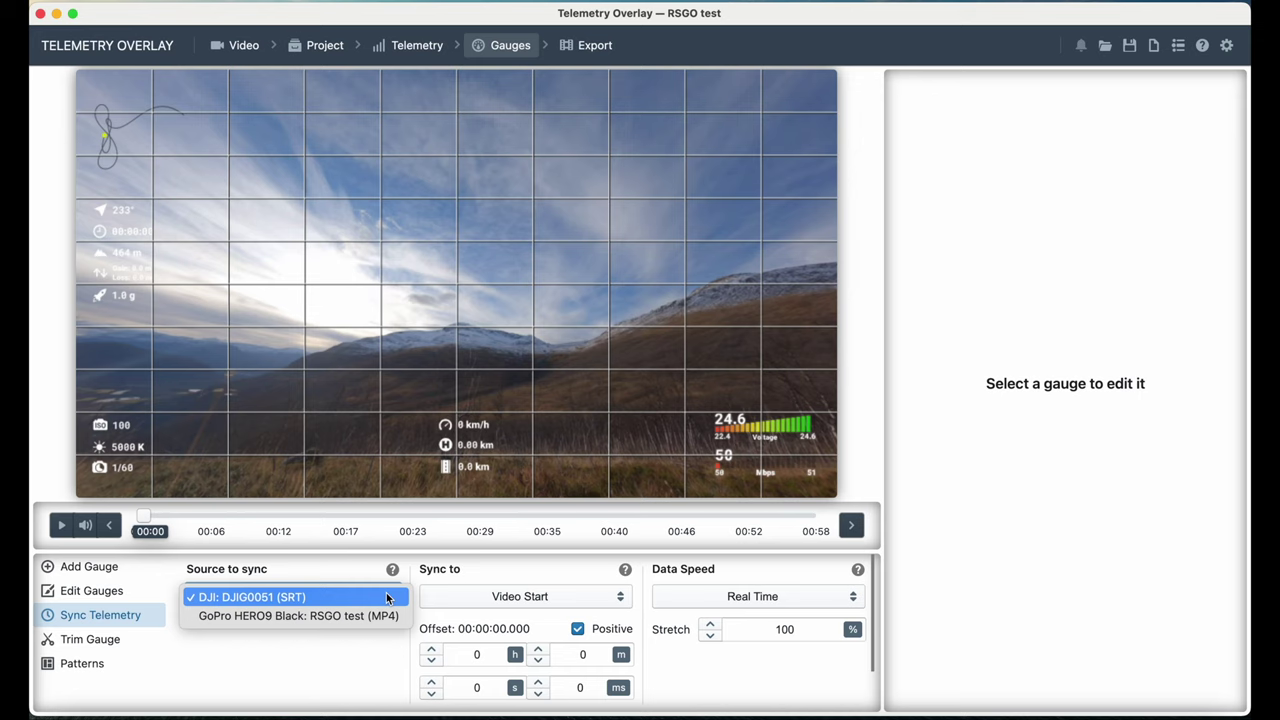
click(279, 600)
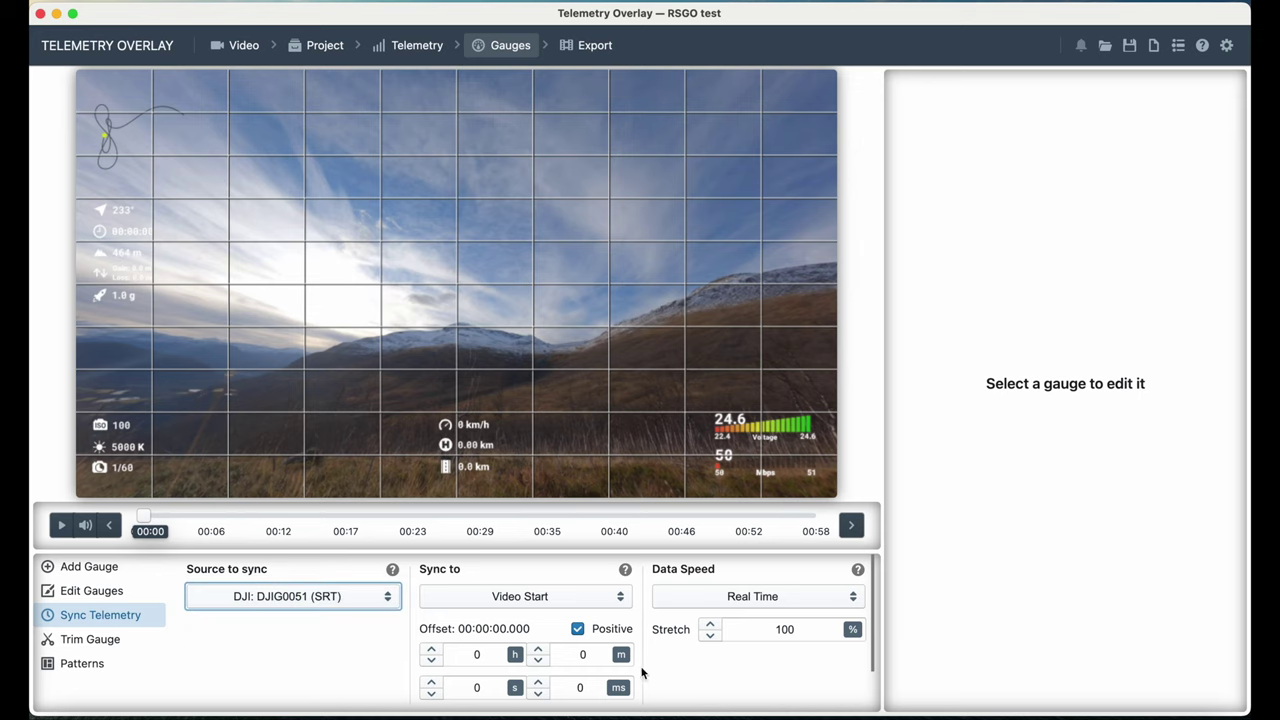
text(19)
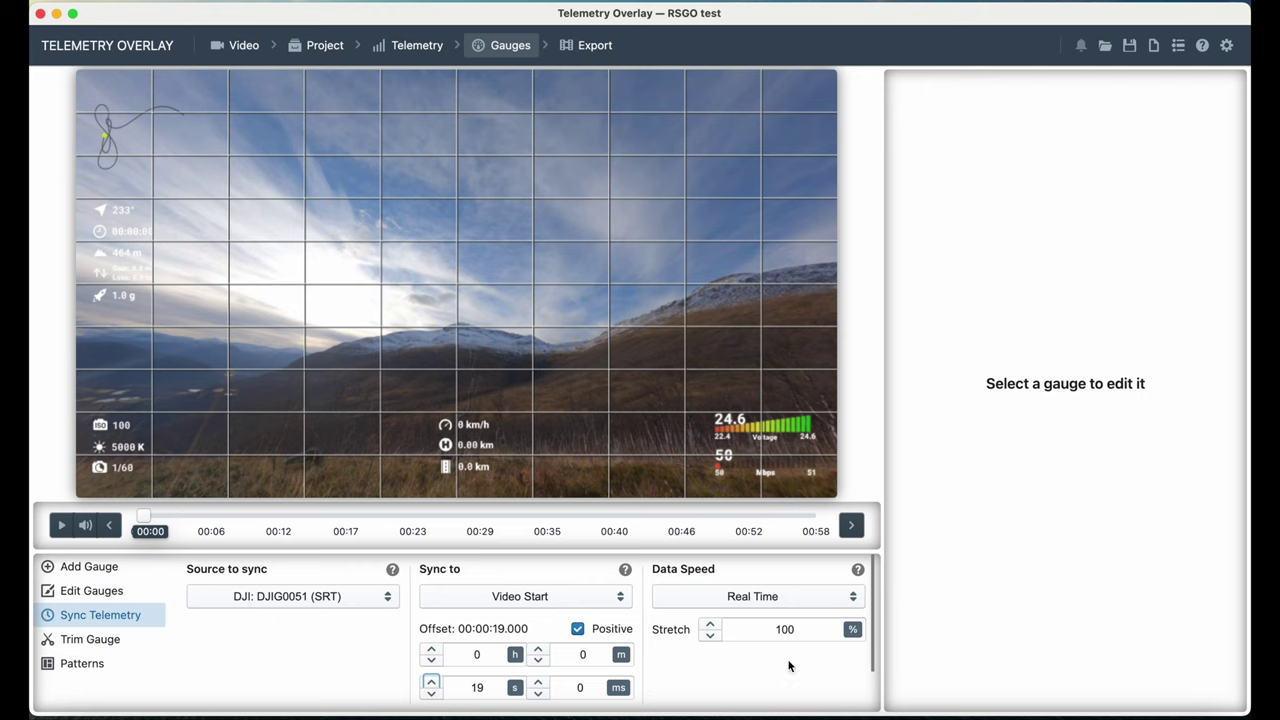
key(shift+Tab)
text(0)
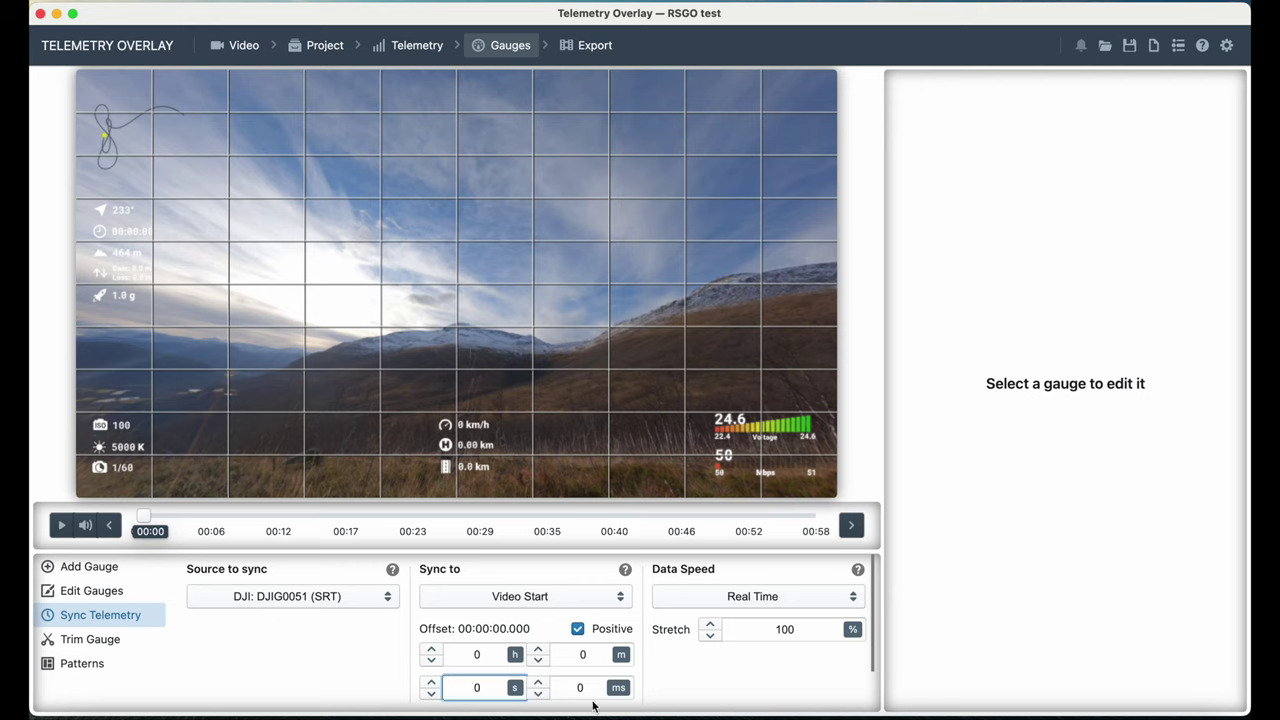
click(577, 629)
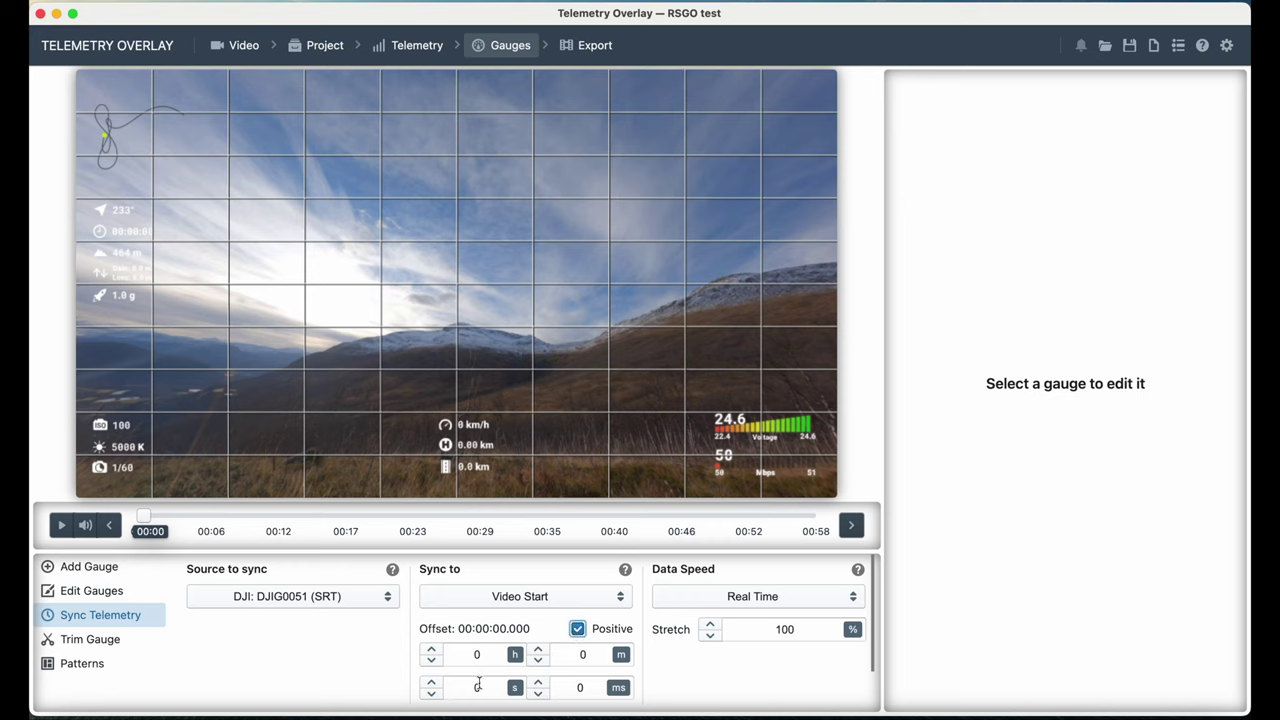
Step: Set the sync offset to −19 seconds with Positive unchecked, then play the clip to check alignment
click(432, 684)
click(432, 684)
click(432, 684)
click(432, 684)
click(432, 684)
click(432, 684)
click(432, 684)
click(432, 684)
click(432, 684)
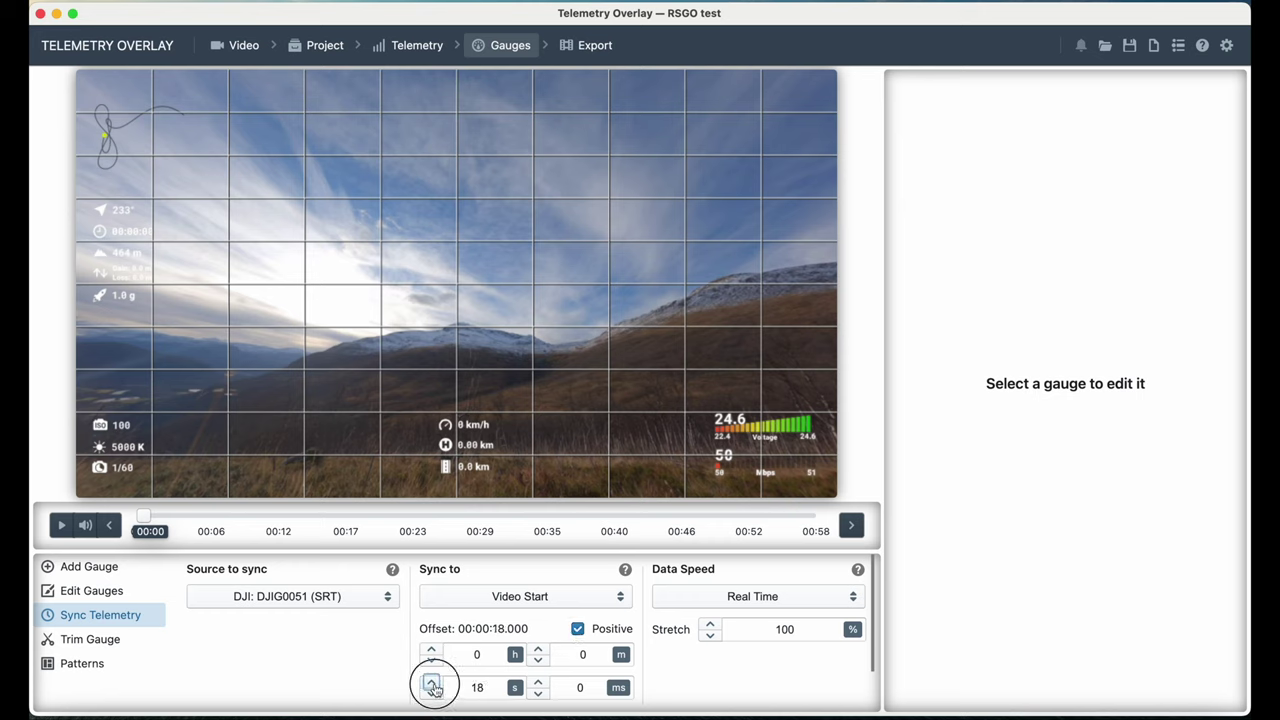
click(577, 631)
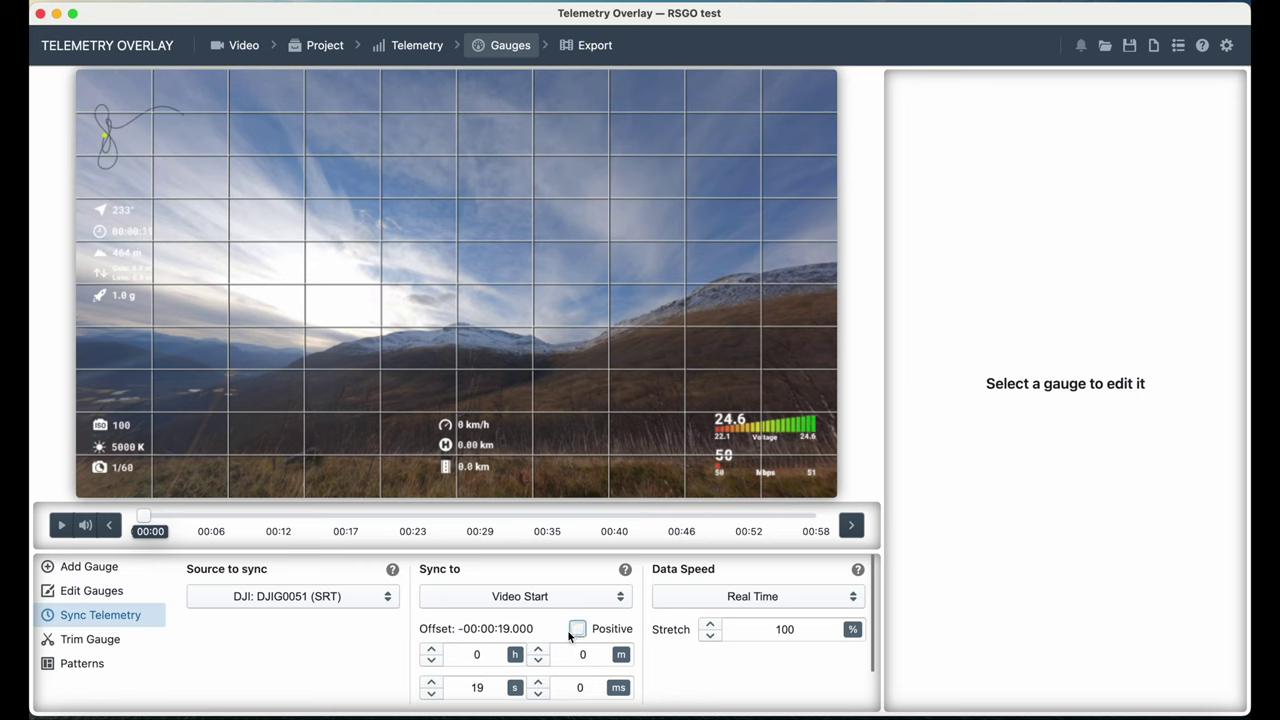
key(space)
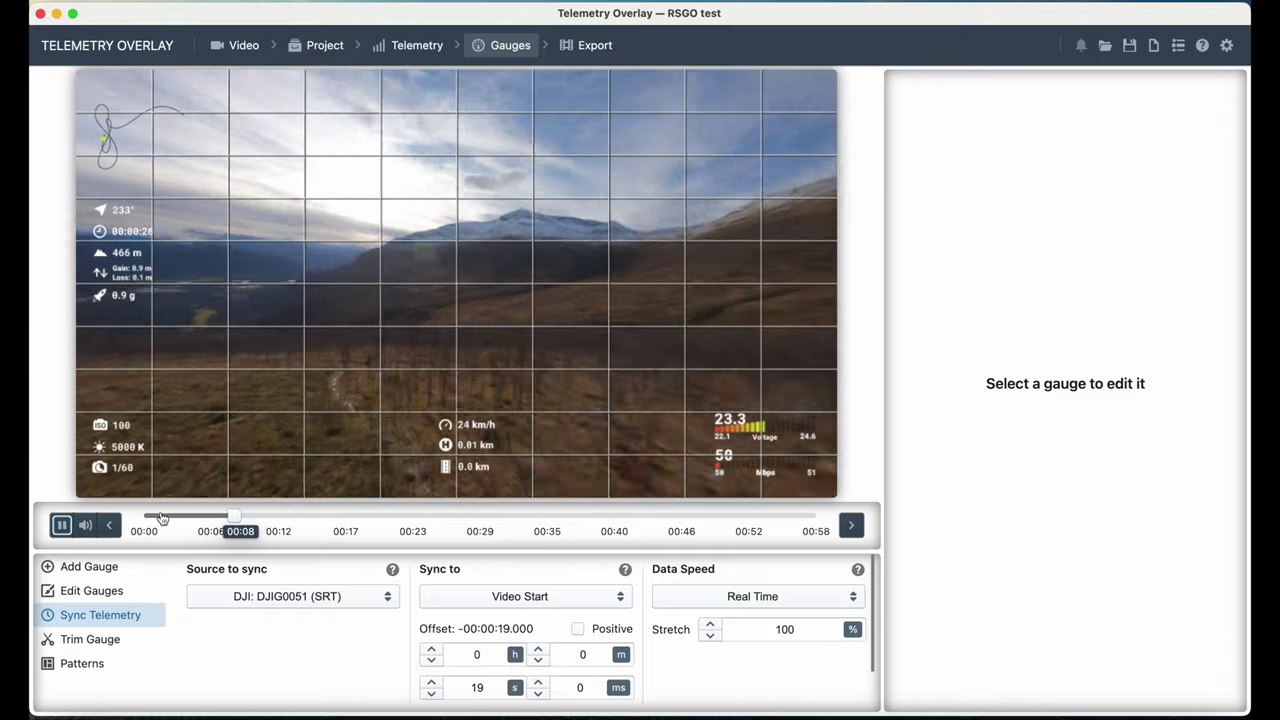
Step: Raise the offset to −21 seconds, replay from about 00:05 to verify, then bring up the gauge list
key(space)
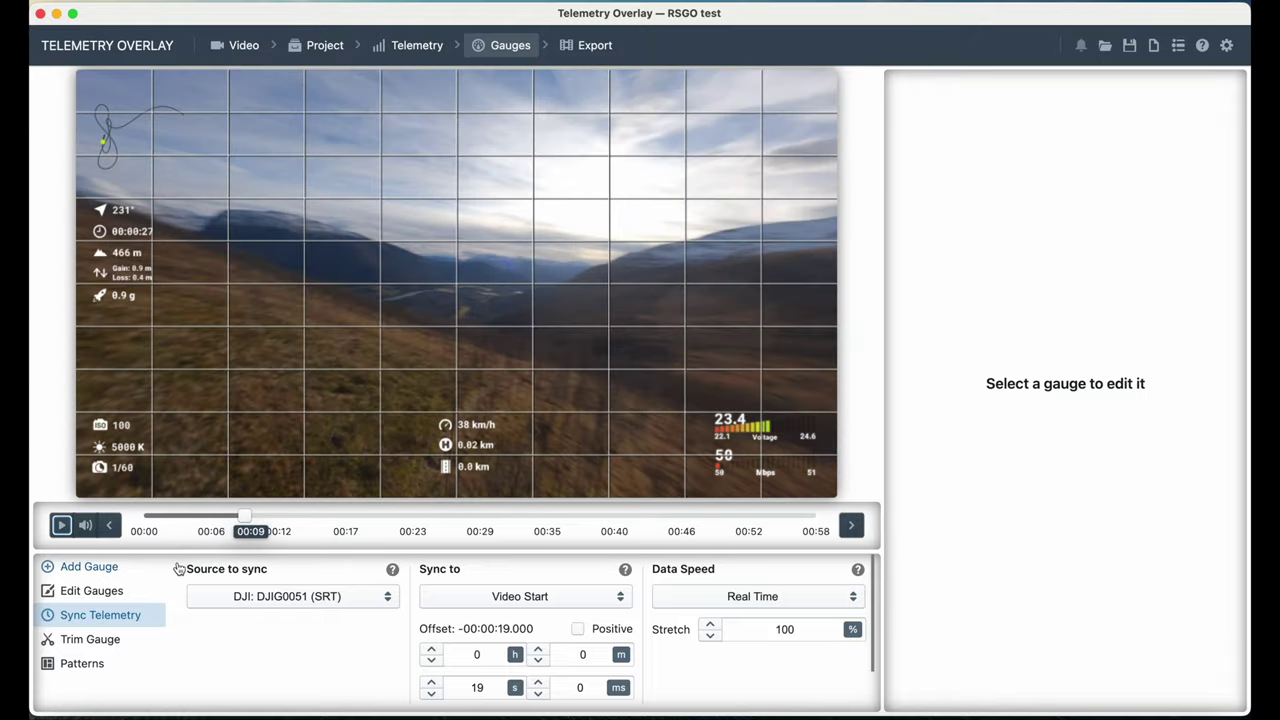
click(431, 682)
click(431, 682)
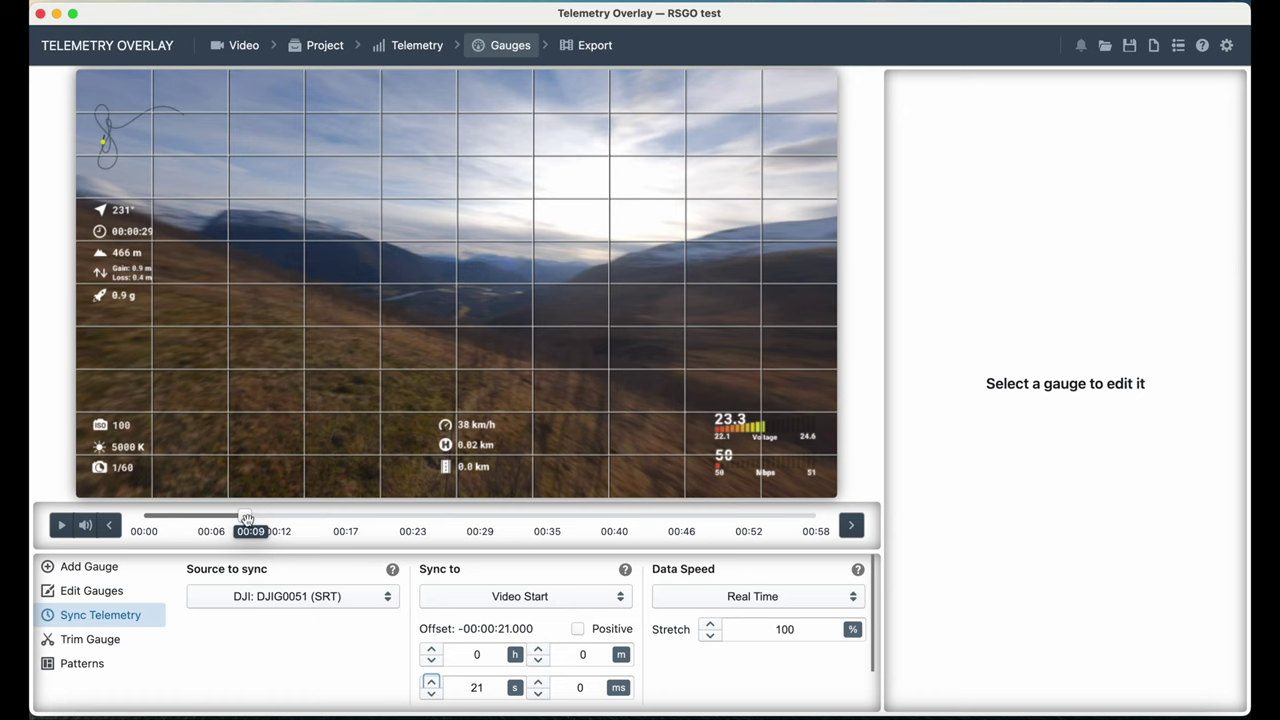
drag(245, 517, 200, 518)
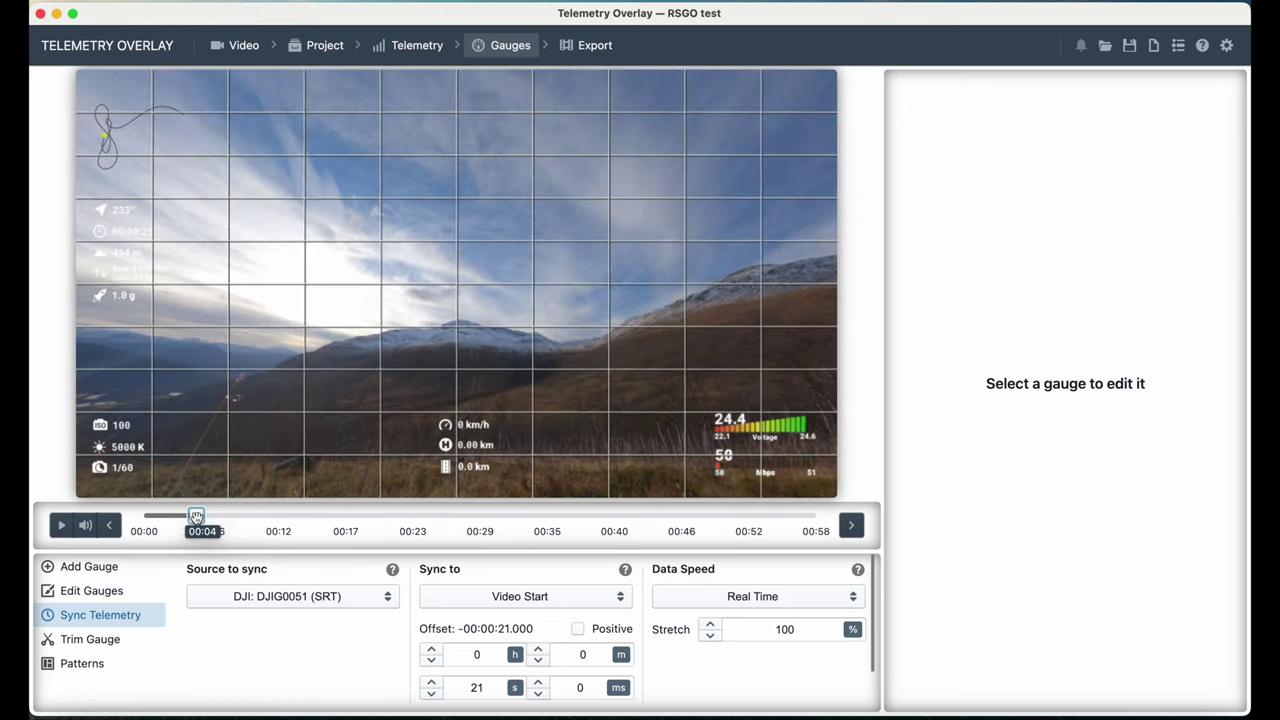
click(61, 525)
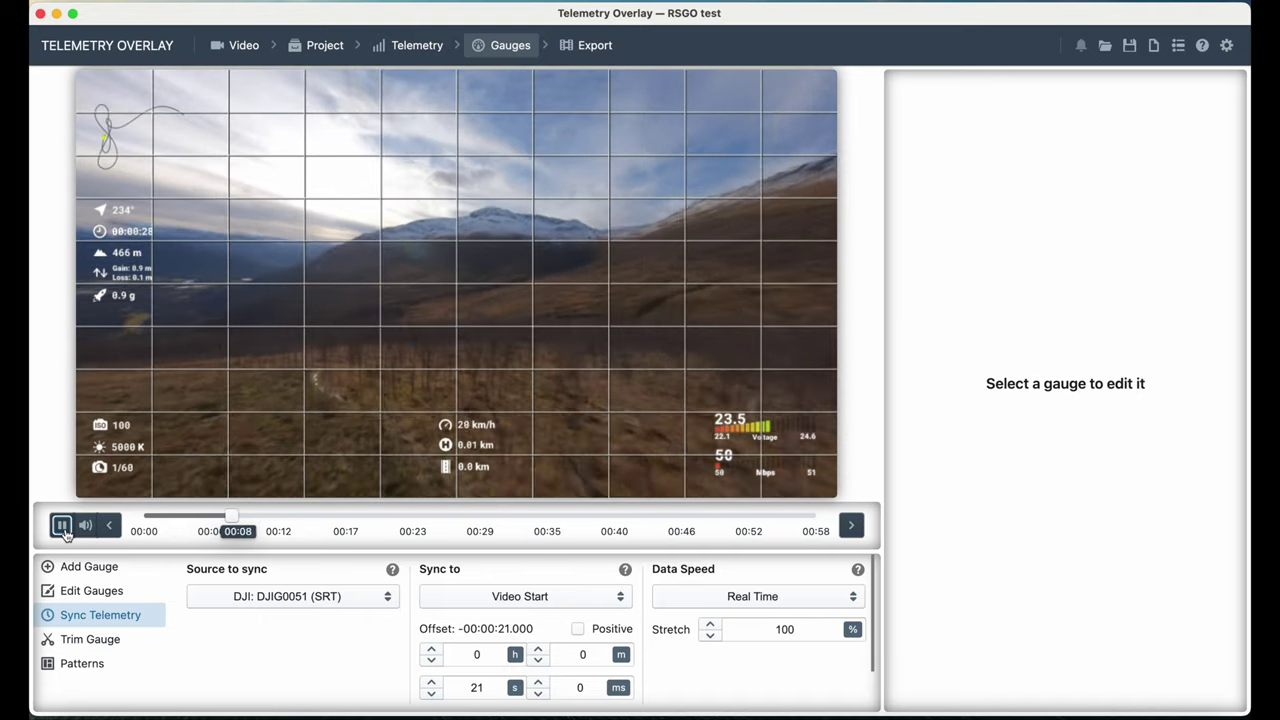
click(62, 525)
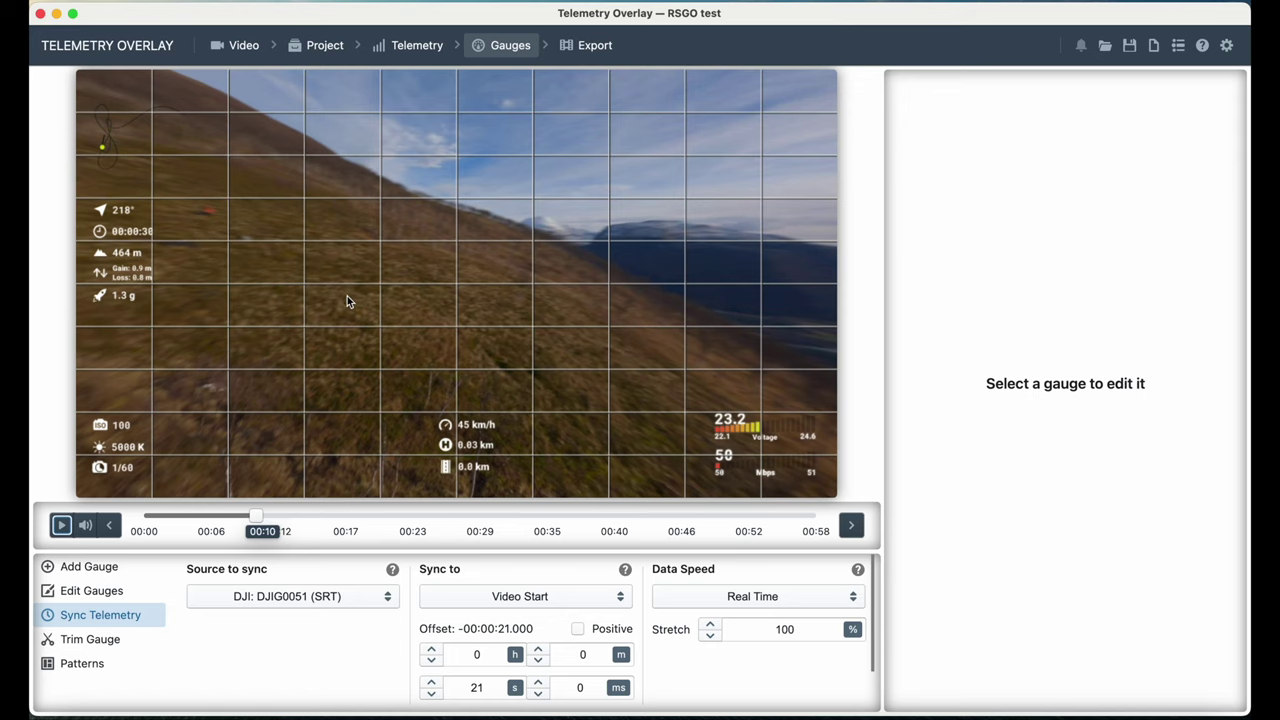
click(91, 590)
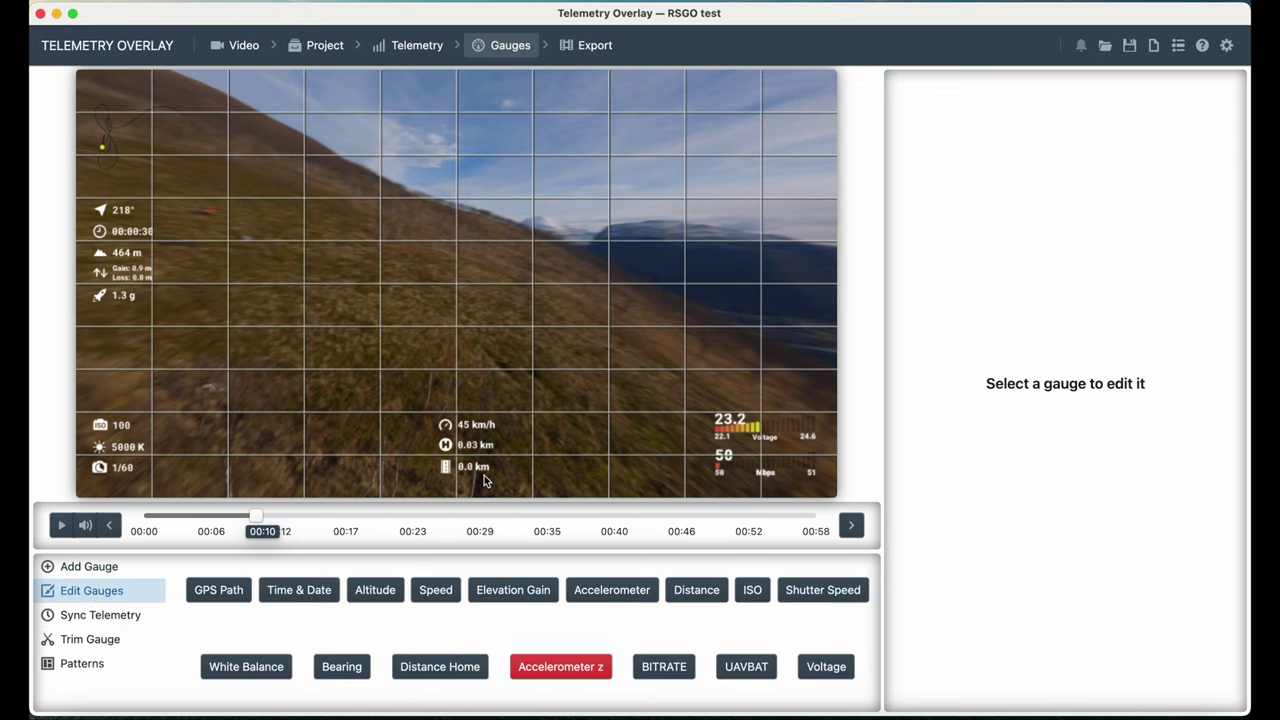
Step: Inspect the existing UAVBAT and BITRATE gauges on the preview
click(92, 566)
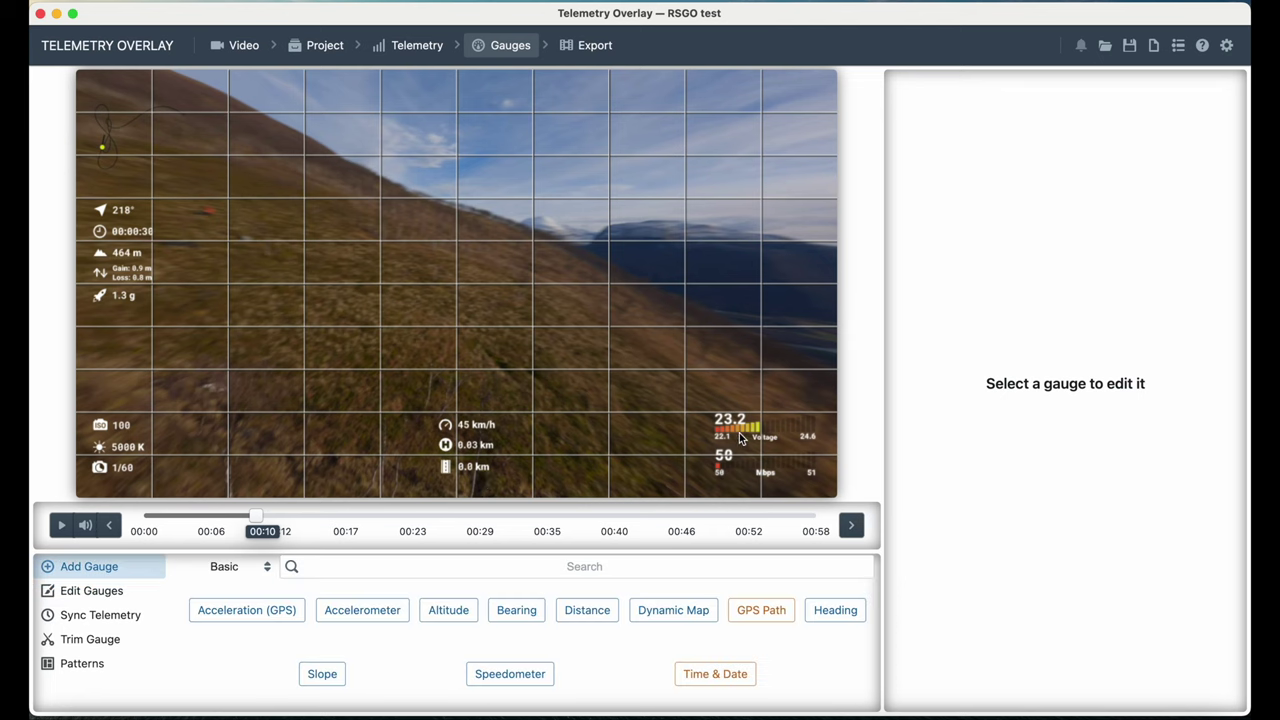
click(739, 432)
click(739, 457)
click(739, 449)
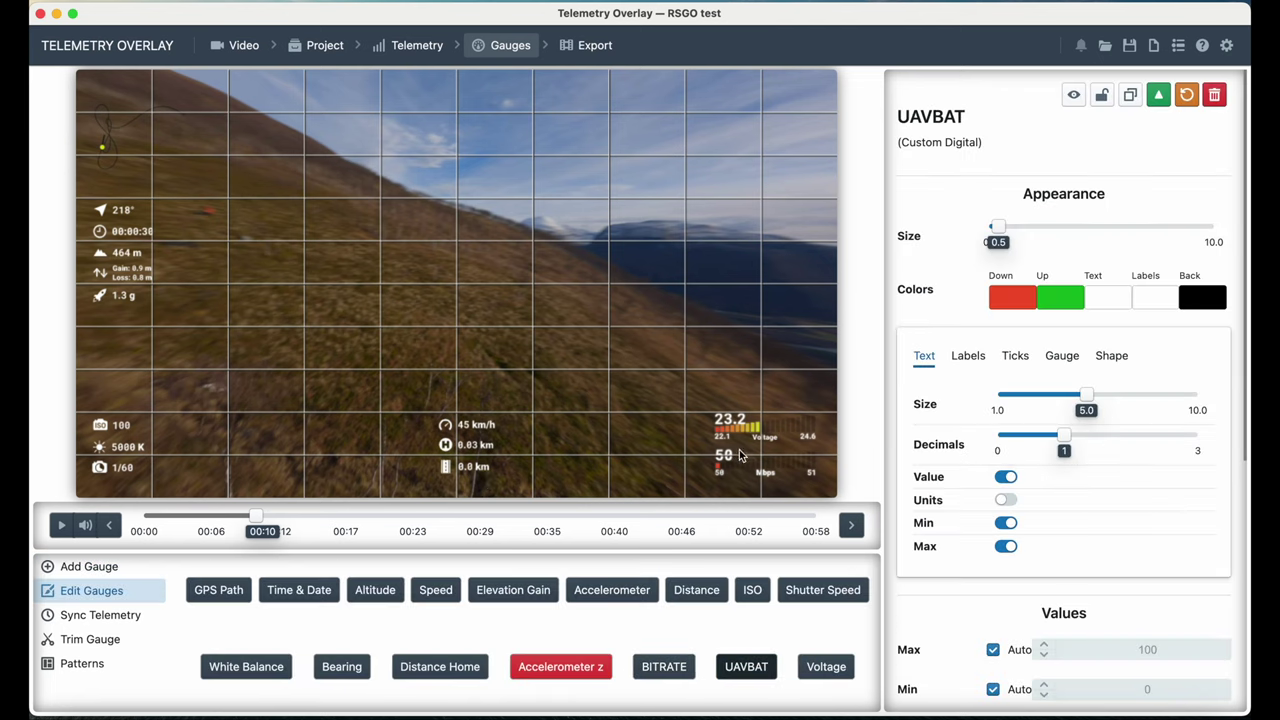
click(739, 452)
Step: Switch the gauge category to Custom and start a Custom Digital gauge
click(89, 566)
click(233, 569)
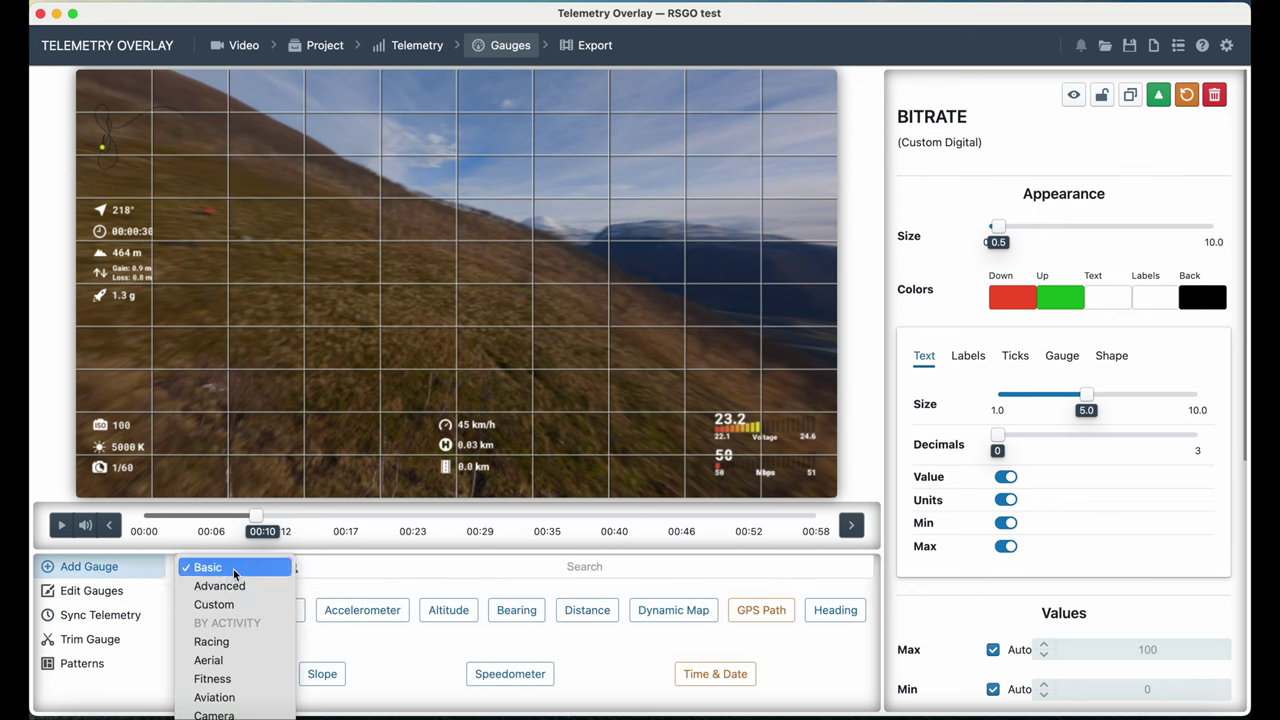
click(220, 605)
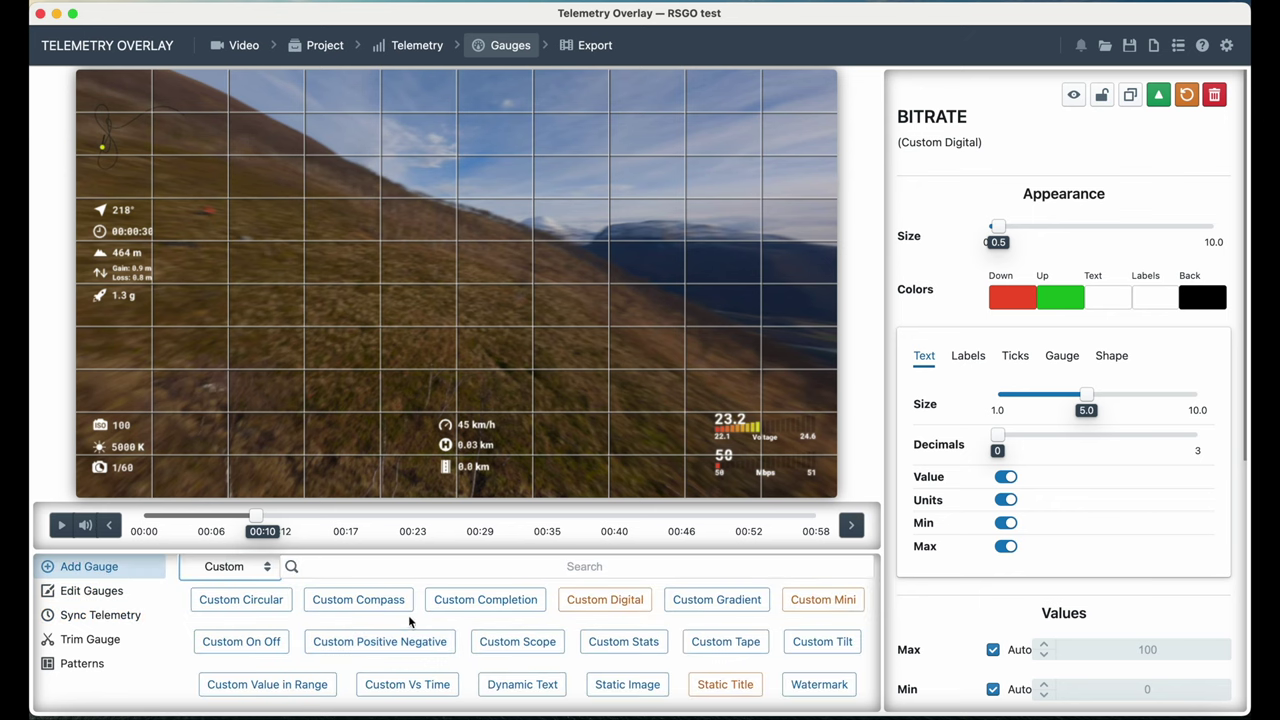
click(91, 590)
click(89, 566)
click(254, 568)
click(270, 569)
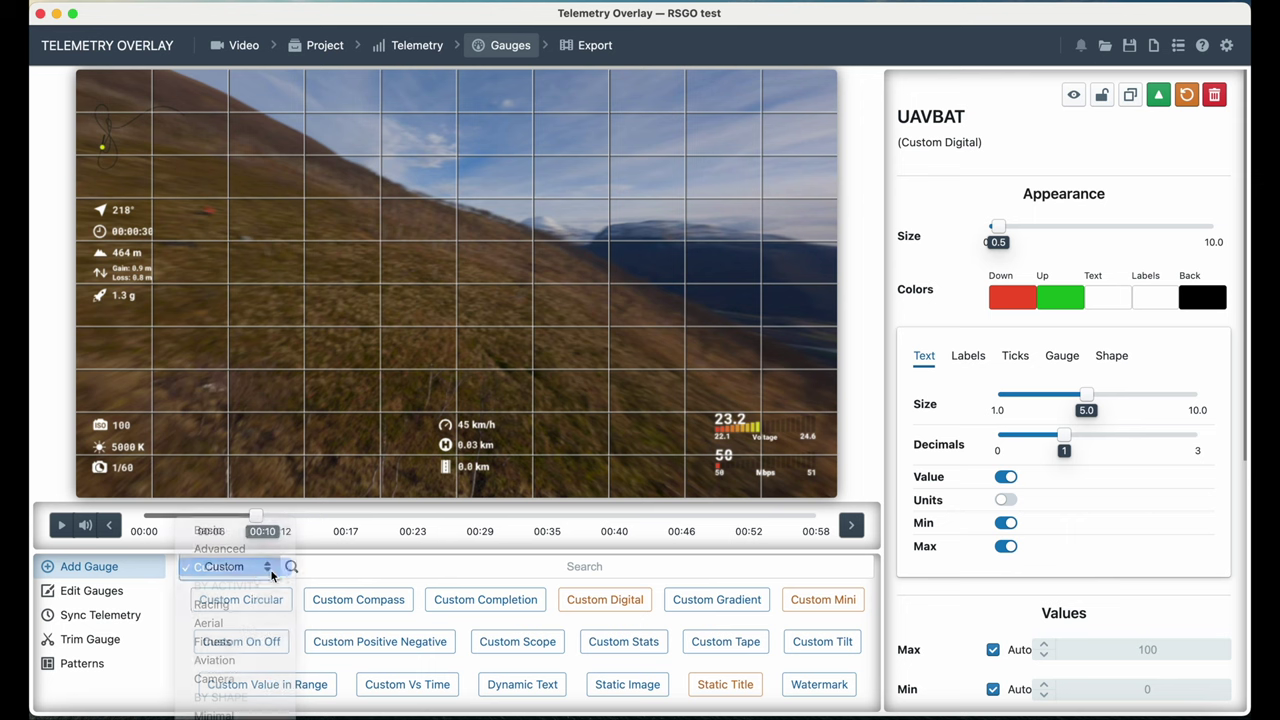
click(630, 610)
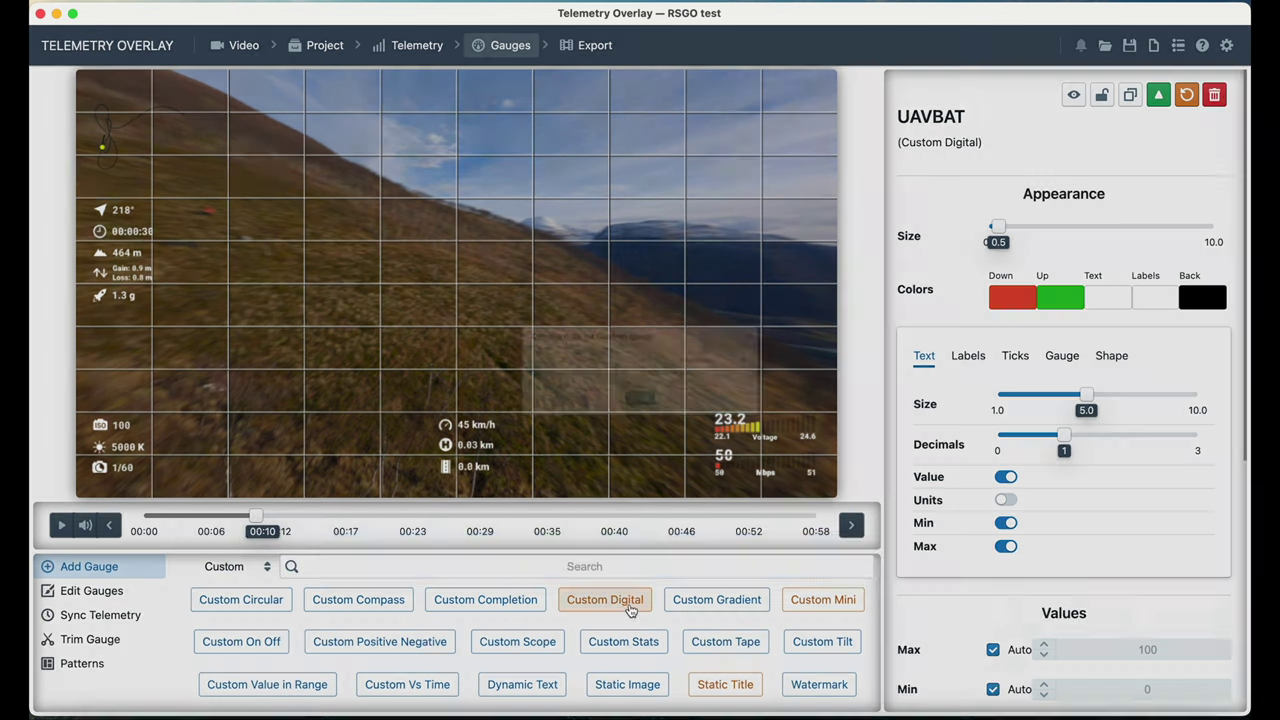
click(626, 602)
Step: Feed the gauge from the _BITRATE stream's Single value and create it
click(590, 200)
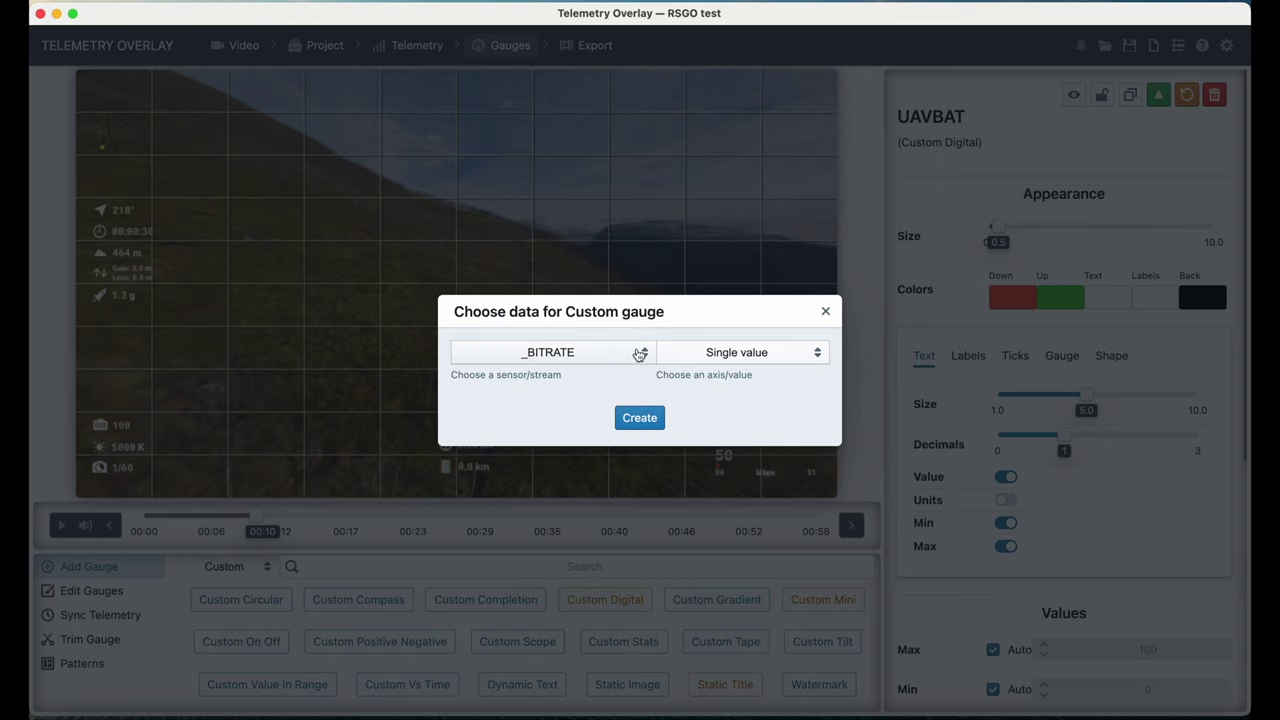
click(639, 354)
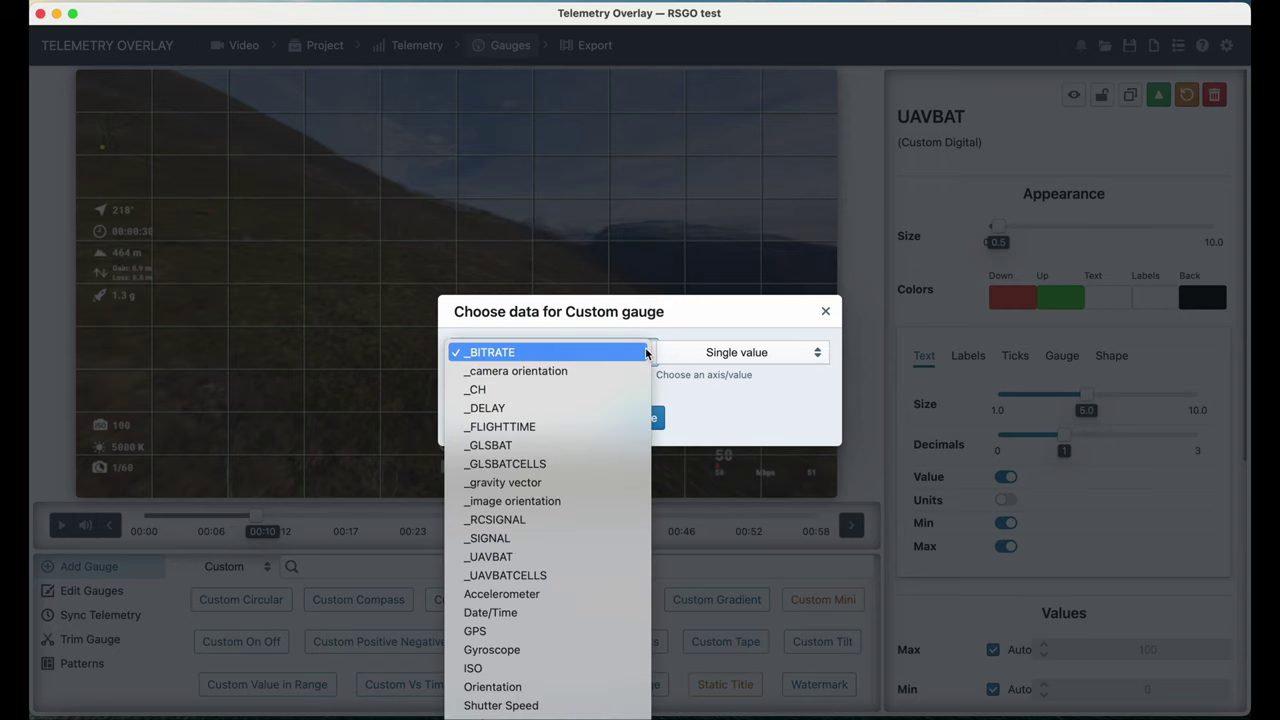
click(533, 354)
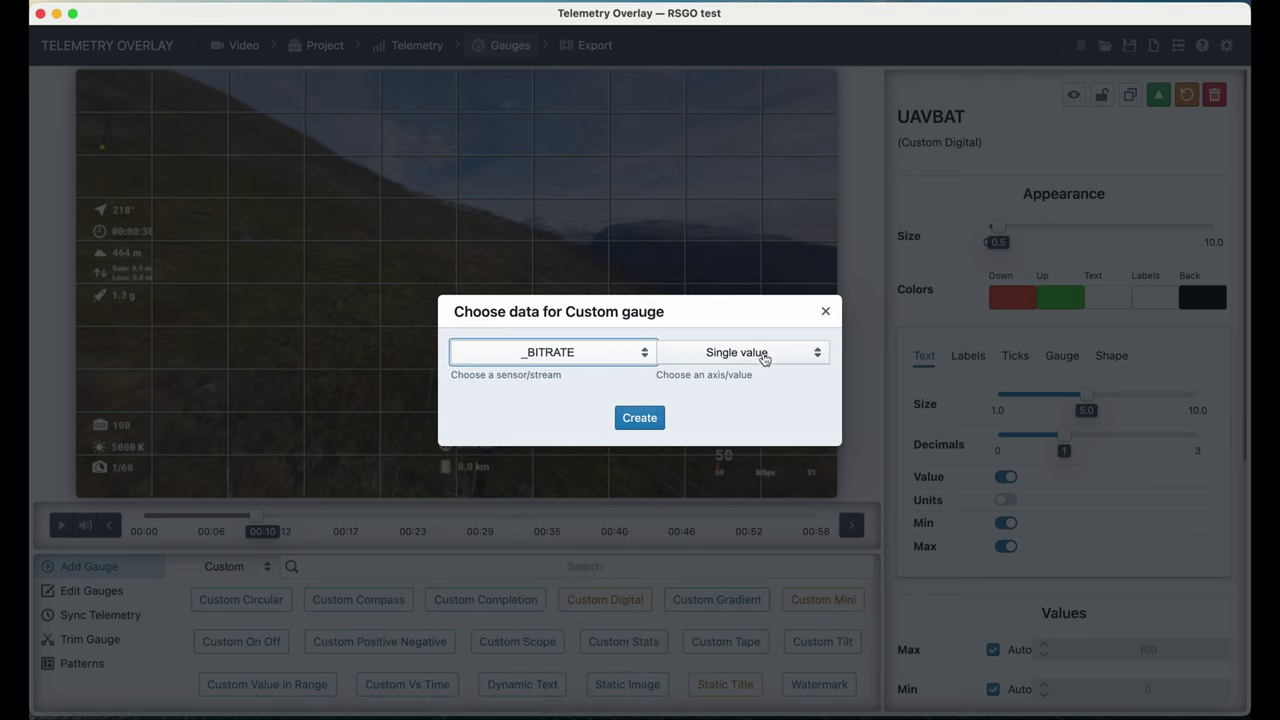
click(764, 356)
click(760, 355)
click(639, 418)
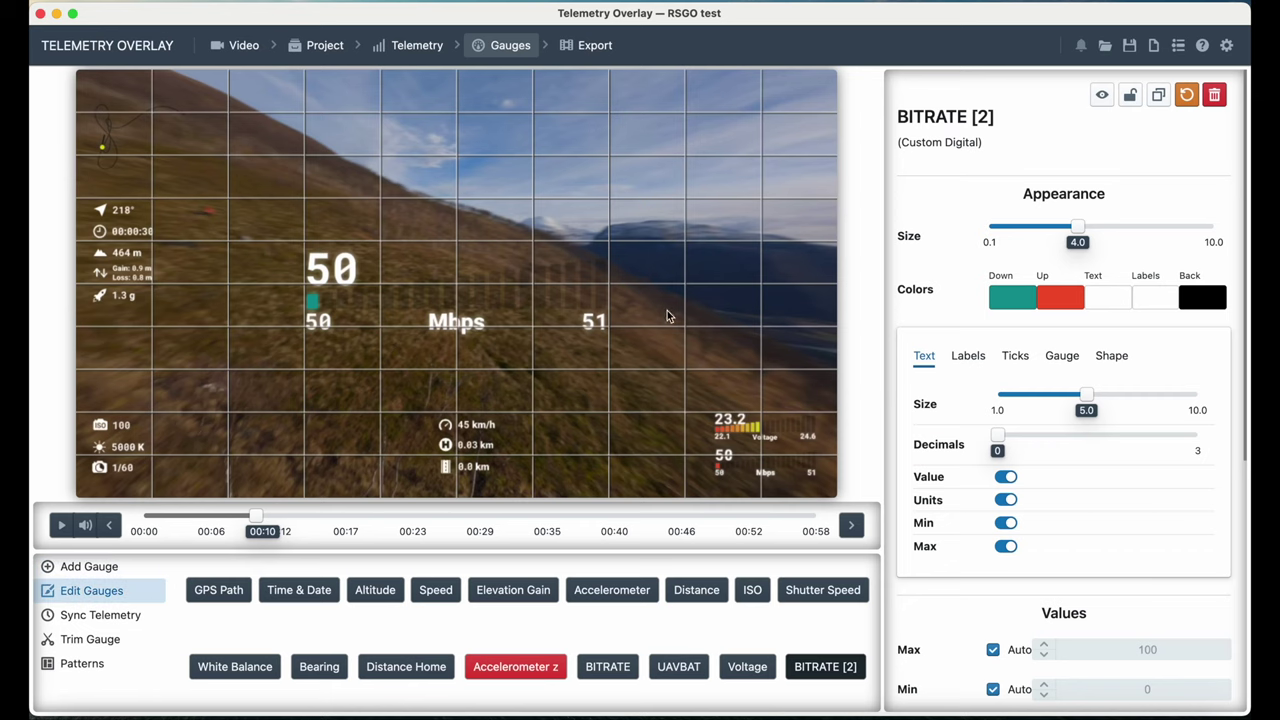
Step: Move the new BITRATE [2] gauge up and right on the video and review its settings
drag(460, 297, 498, 267)
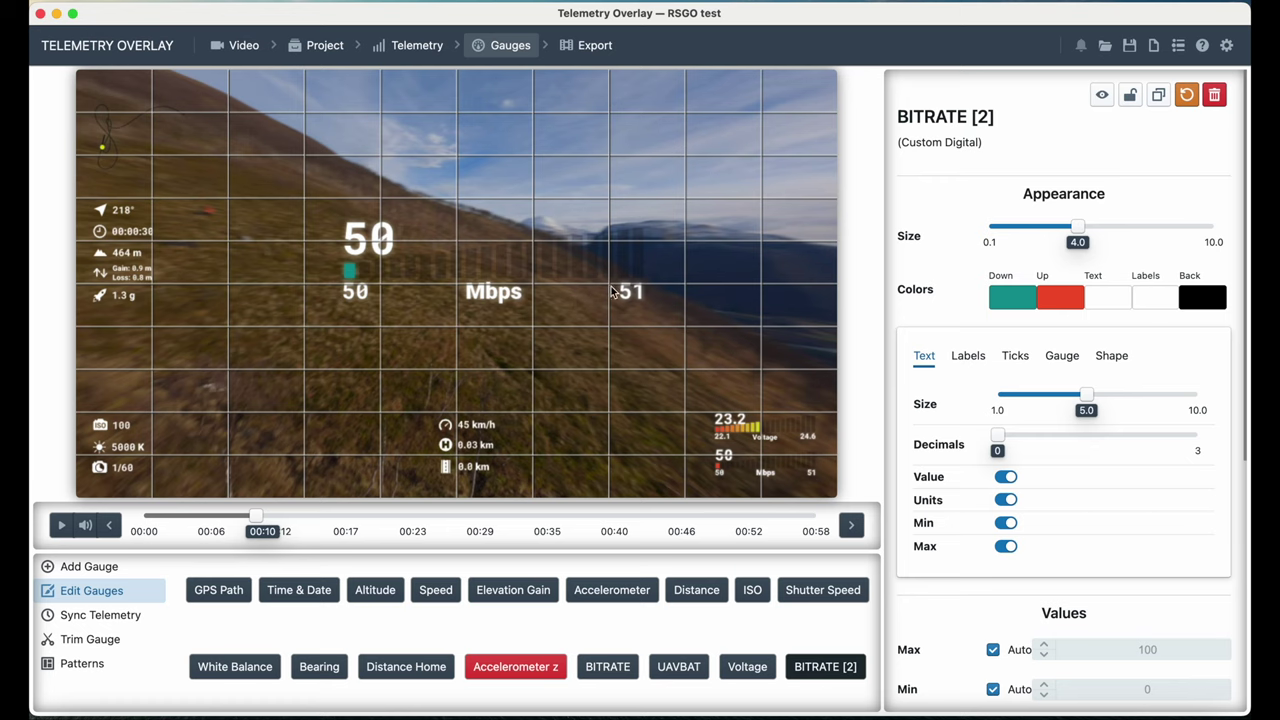
scroll(997, 452, down, 5)
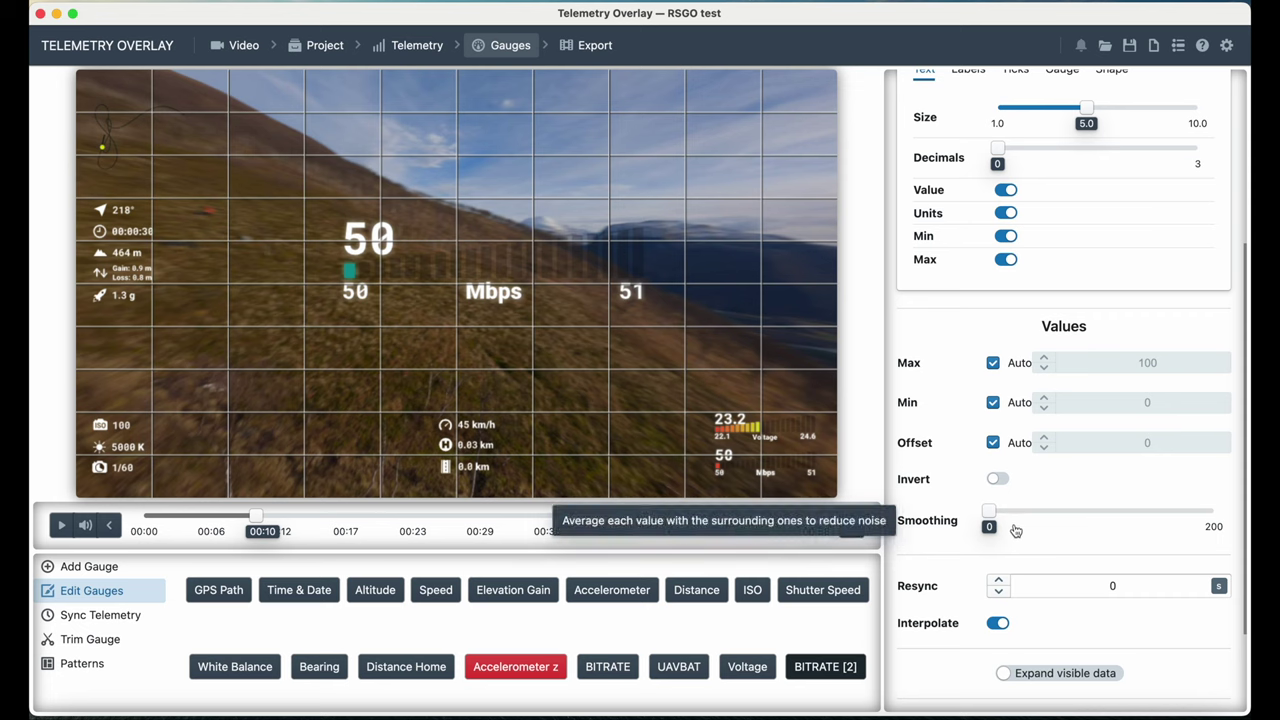
scroll(976, 457, down, 2)
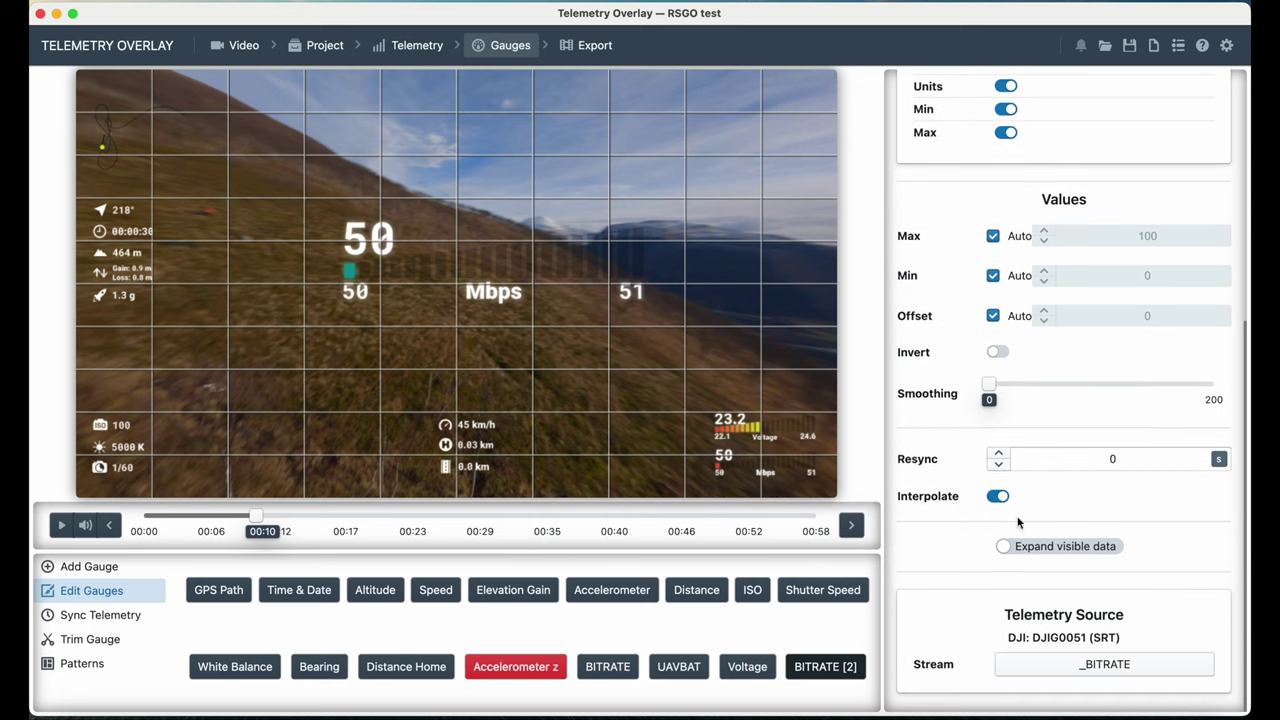
scroll(1018, 559, up, 3)
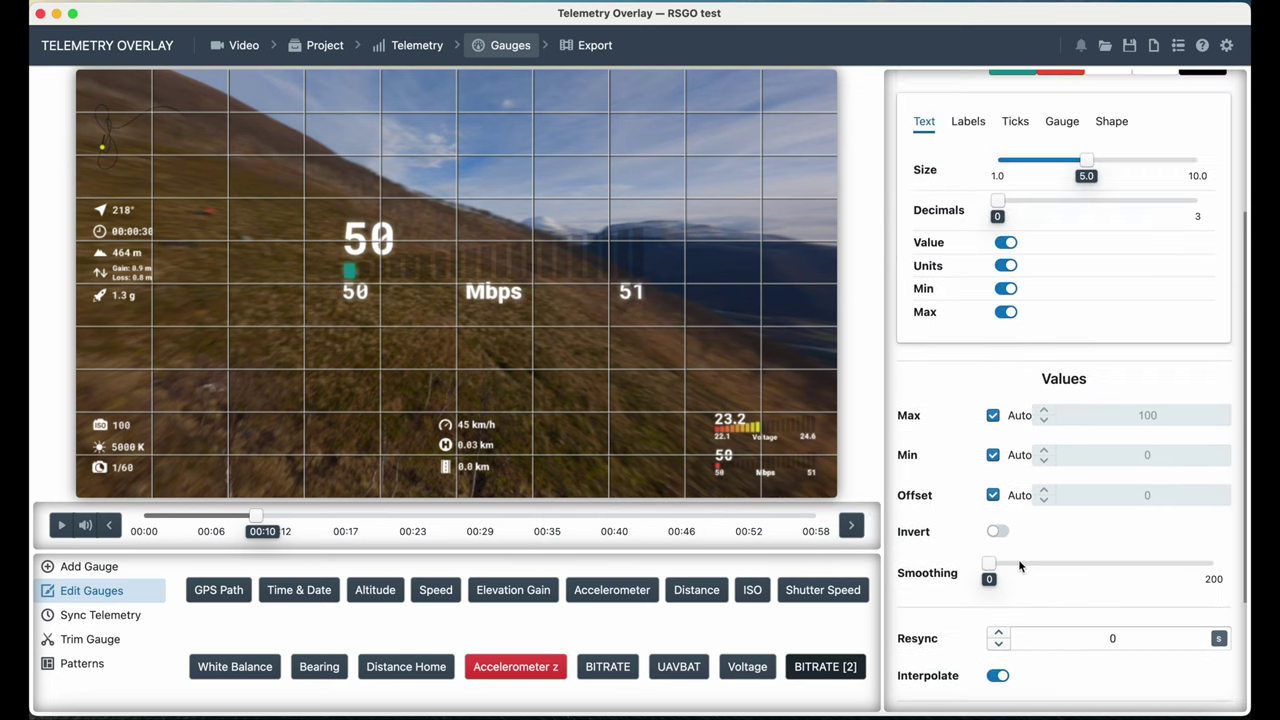
scroll(1024, 590, down, 1)
scroll(1028, 612, down, 2)
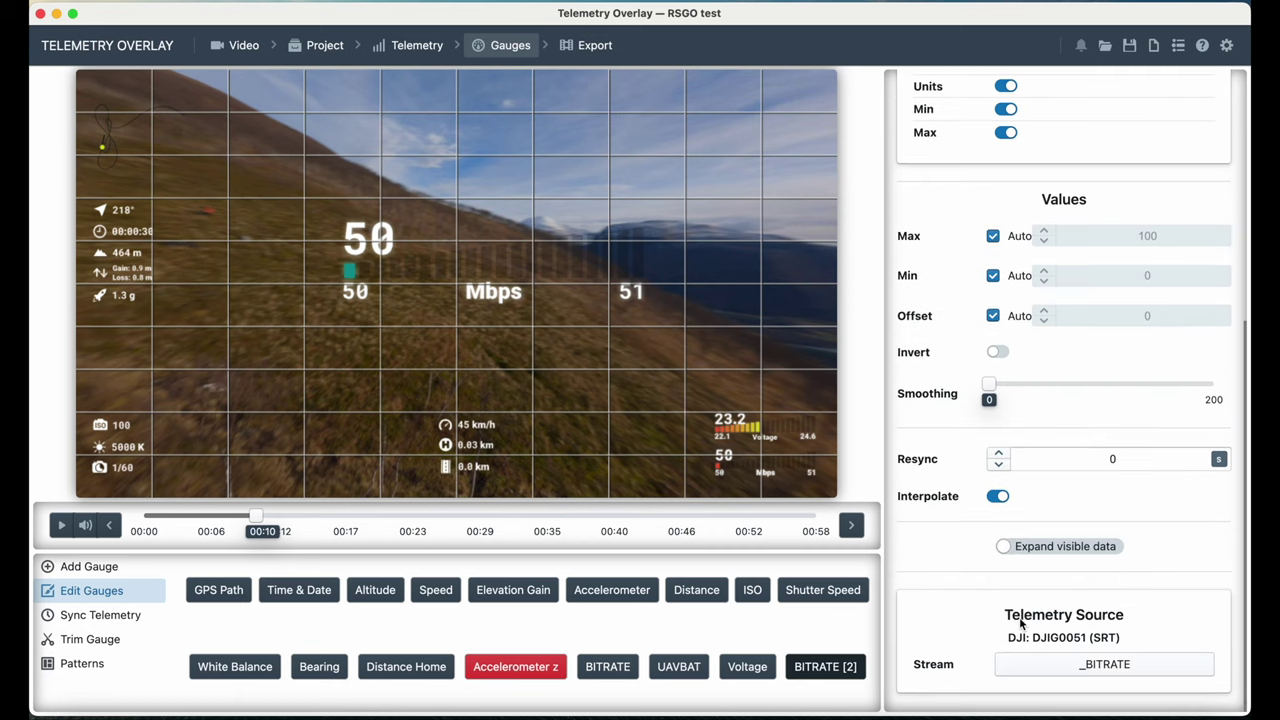
scroll(1030, 560, up, 2)
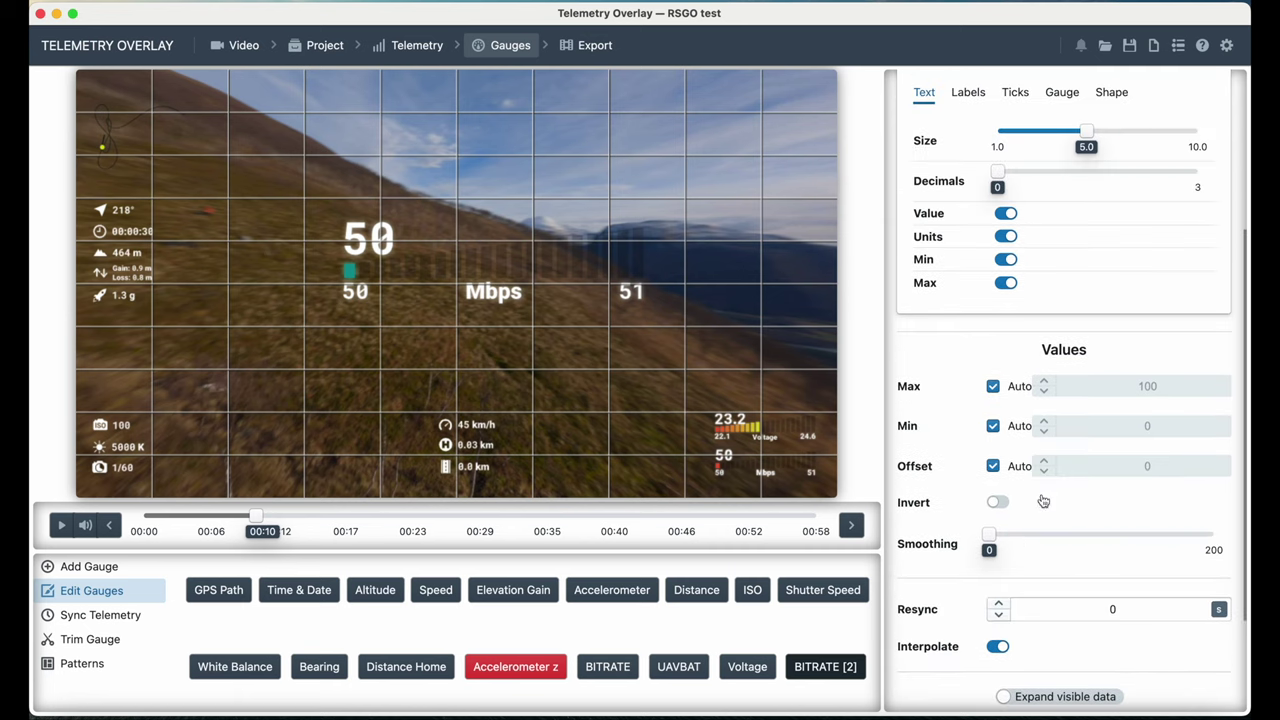
Step: Fix the gauge's range manually with maximum 51 and minimum 0
click(993, 386)
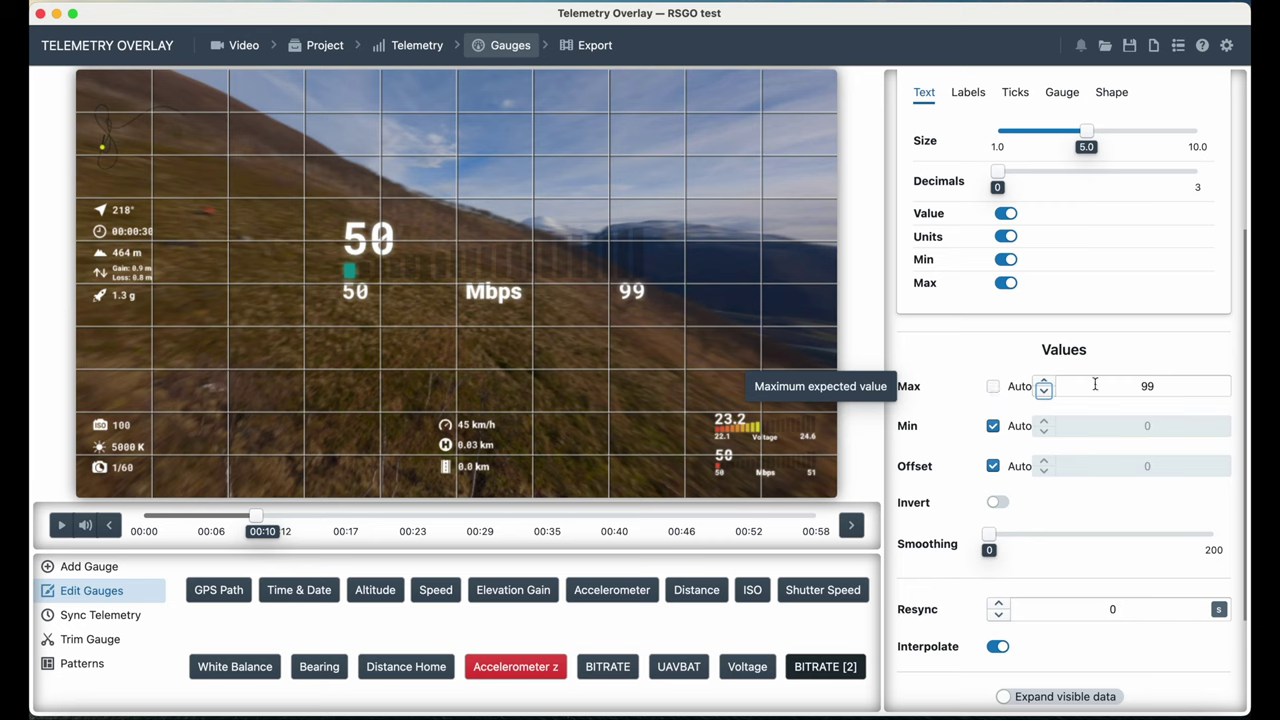
click(1144, 389)
key(BackSpace)
key(BackSpace)
text(52)
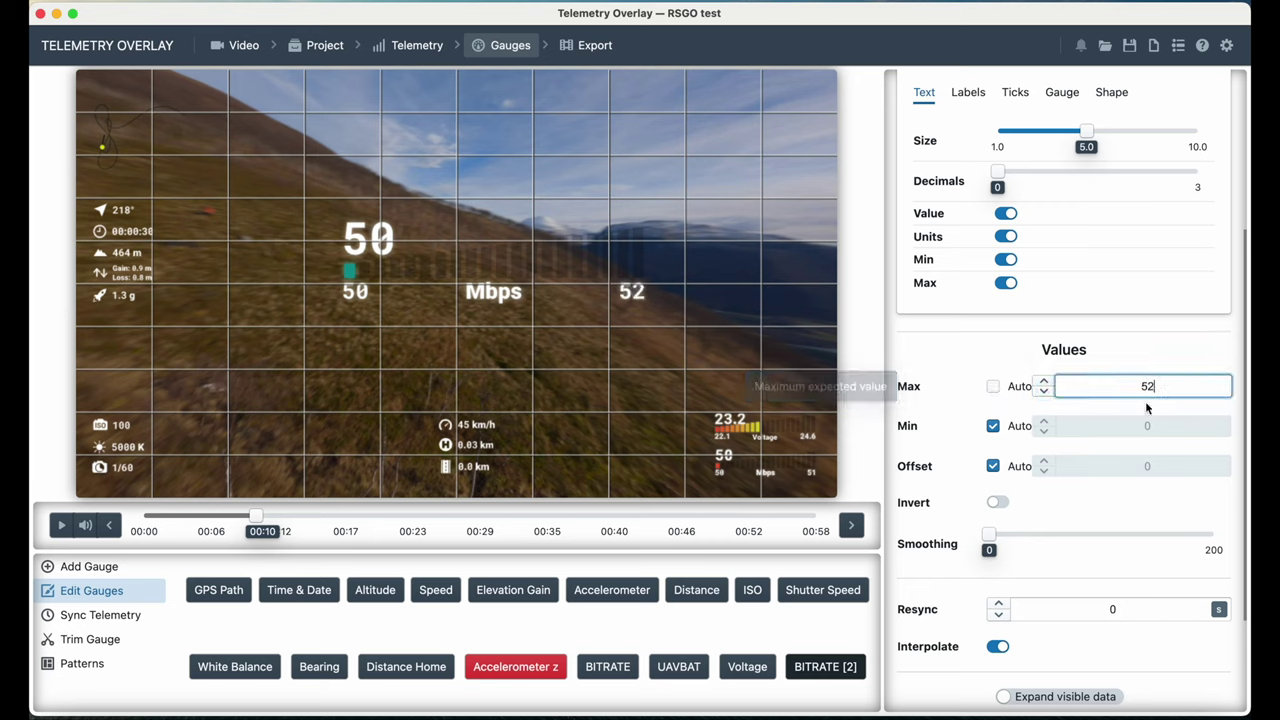
key(BackSpace)
text(1)
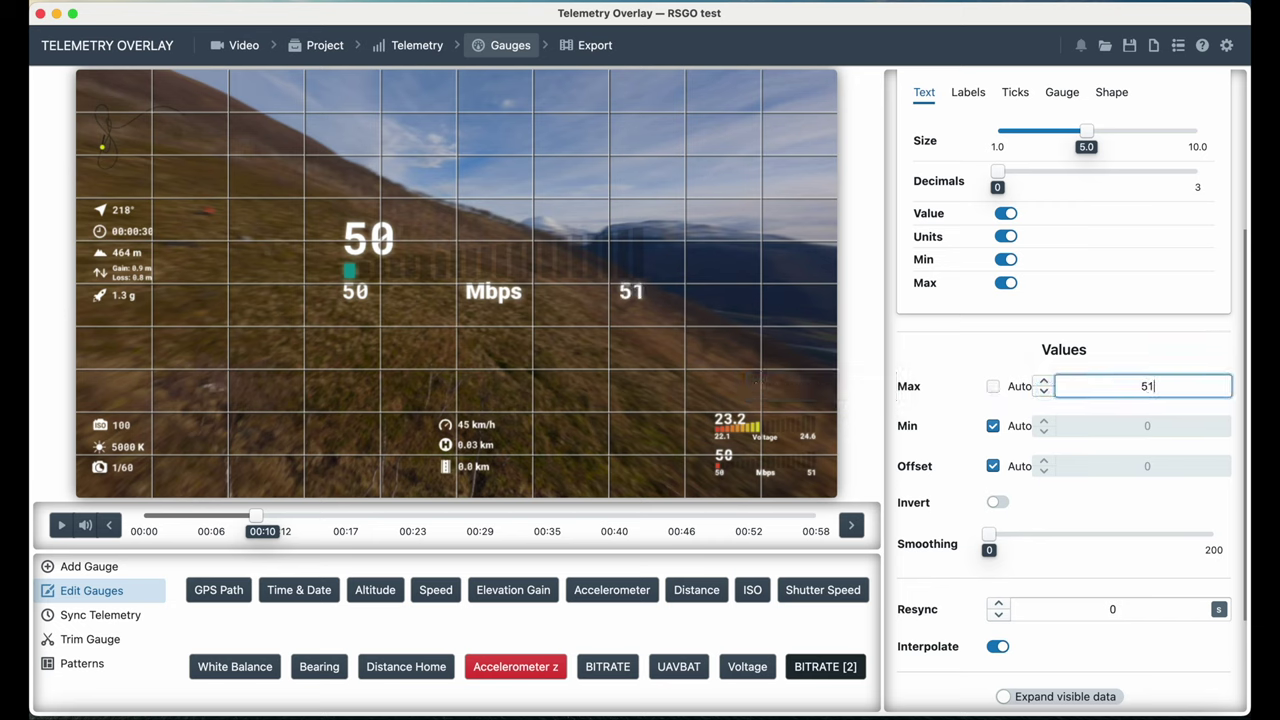
click(993, 426)
click(1142, 425)
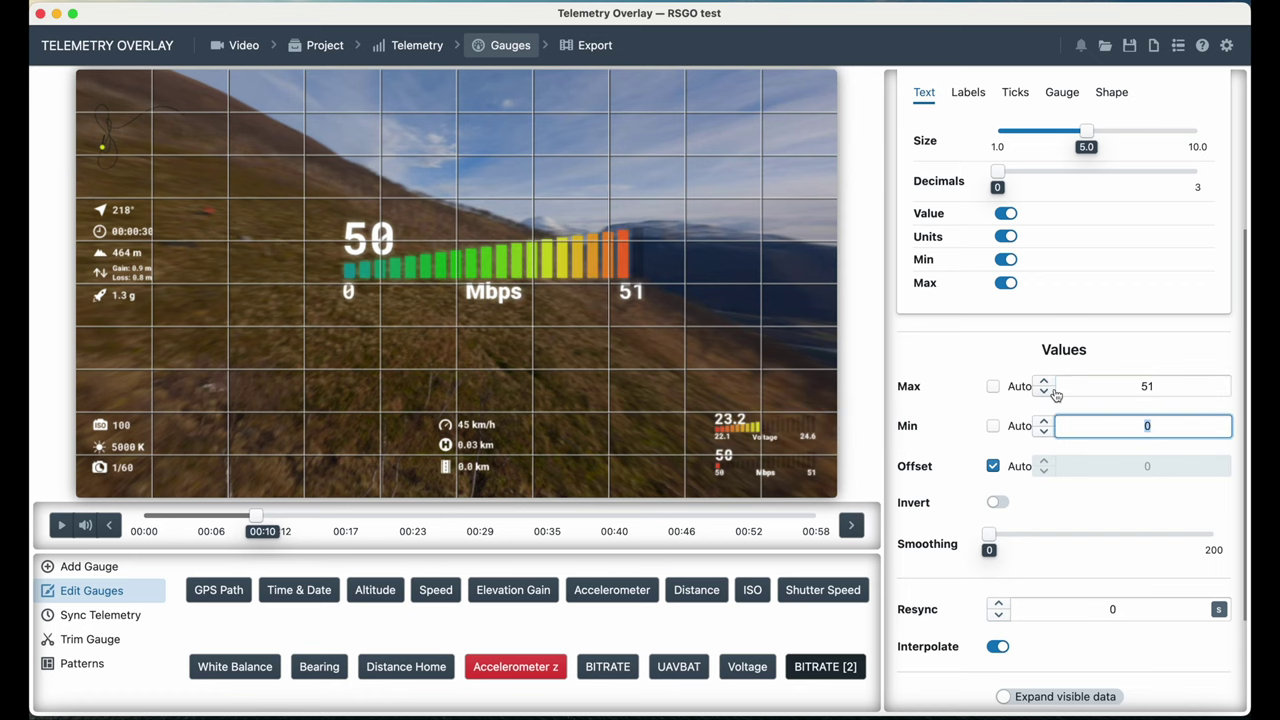
Step: Set text size 3.6 and gauge size 0.8, placing it lower right above the voltage gauge
drag(604, 266, 778, 366)
scroll(1100, 300, up, 3)
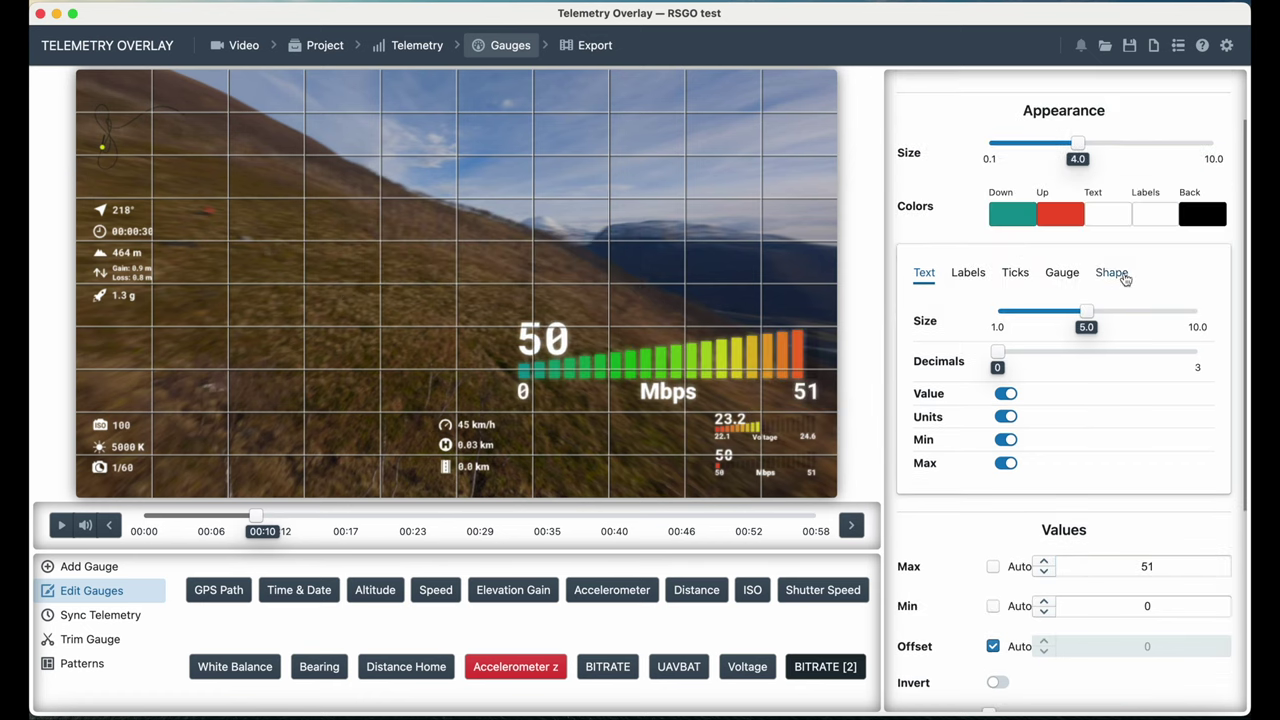
drag(1084, 314, 1055, 315)
drag(1080, 144, 1012, 148)
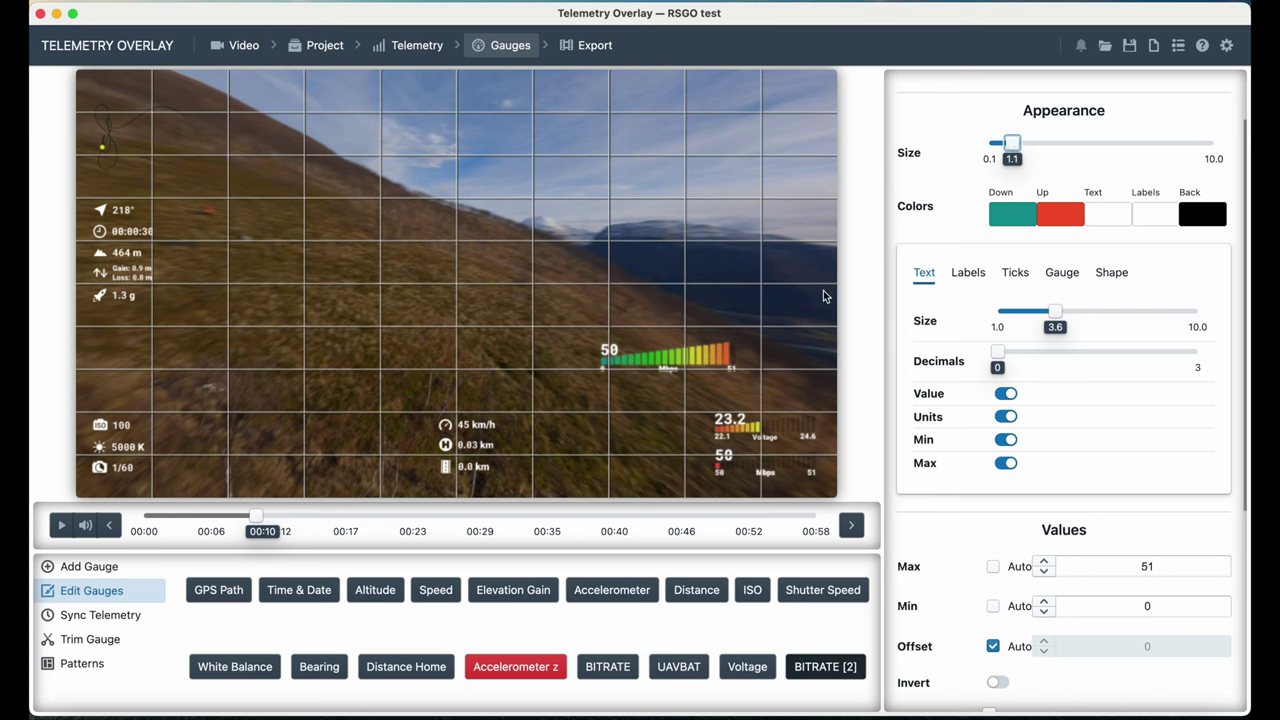
drag(700, 362, 795, 383)
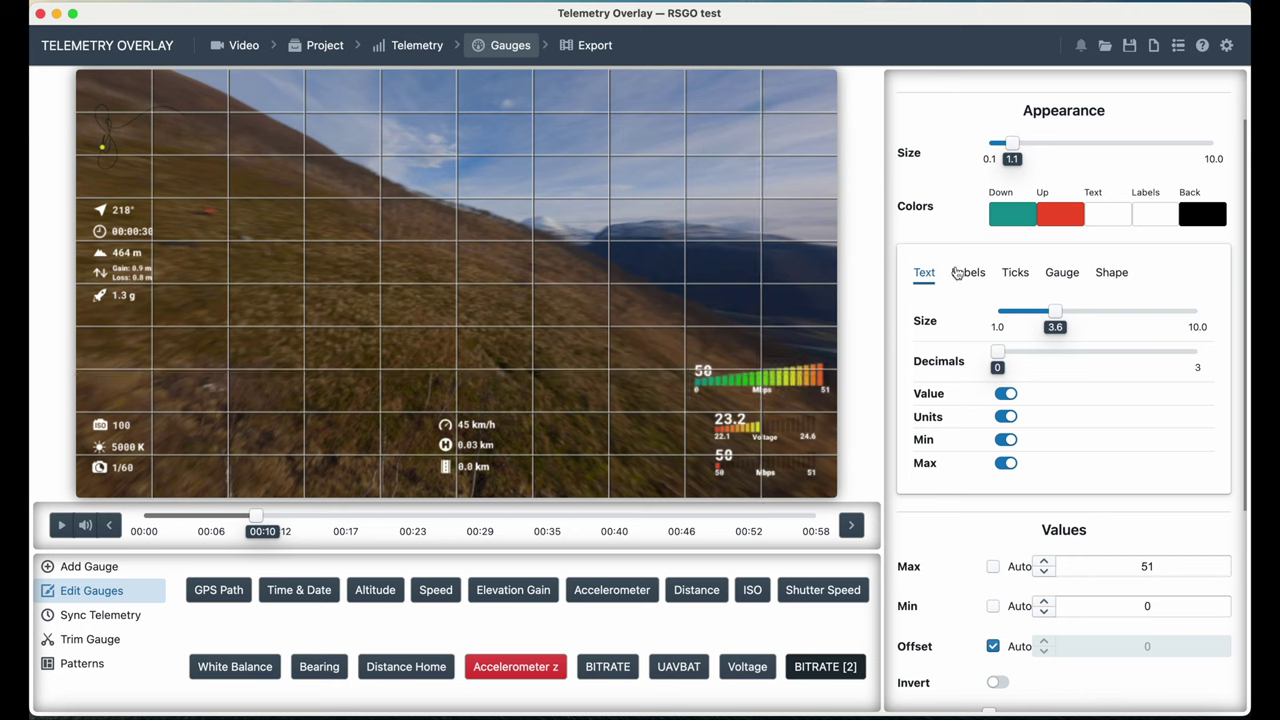
drag(1004, 148, 998, 147)
drag(806, 380, 813, 400)
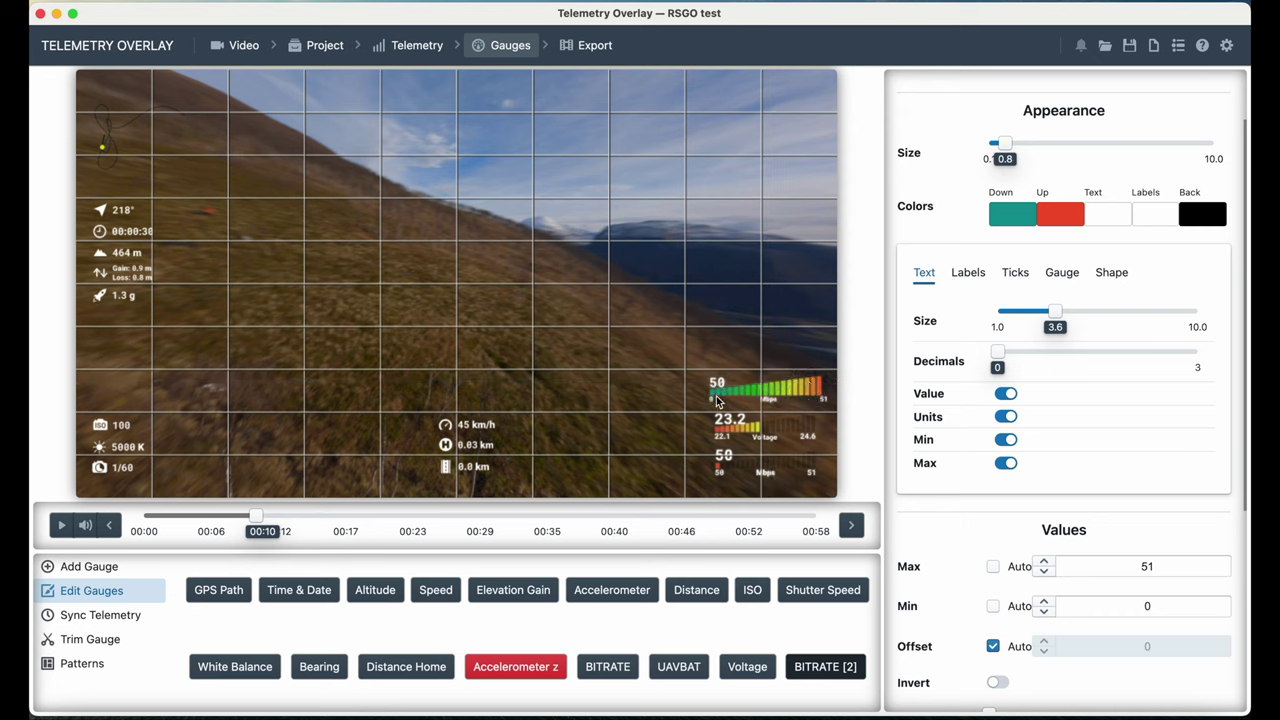
Step: Set the BITRATE [2] gauge's Down colour to a bright red
click(1026, 218)
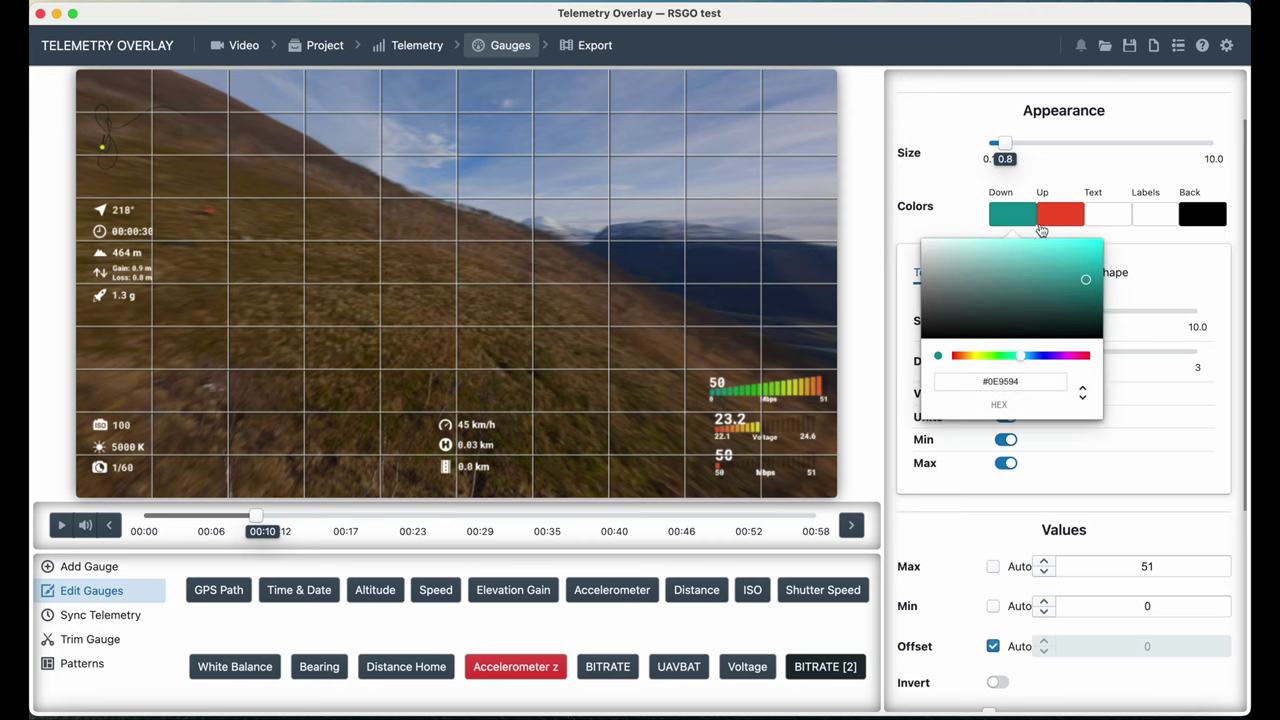
mouse_move(968, 364)
mouse_down()
mouse_move(945, 357)
mouse_move(961, 357)
mouse_up()
drag(1078, 268, 1090, 257)
click(1062, 145)
Step: Set the Up colour to green #16BB2D, keep size 0.8, and place it above Voltage
click(1060, 214)
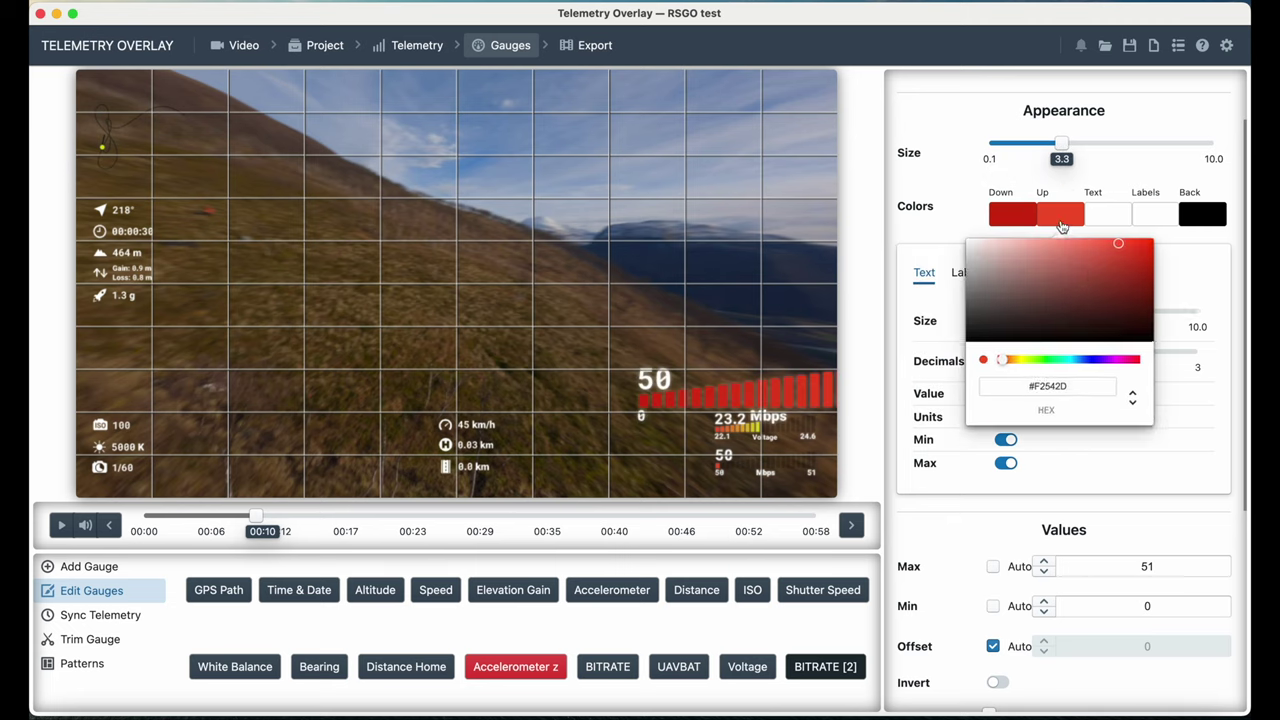
click(1050, 357)
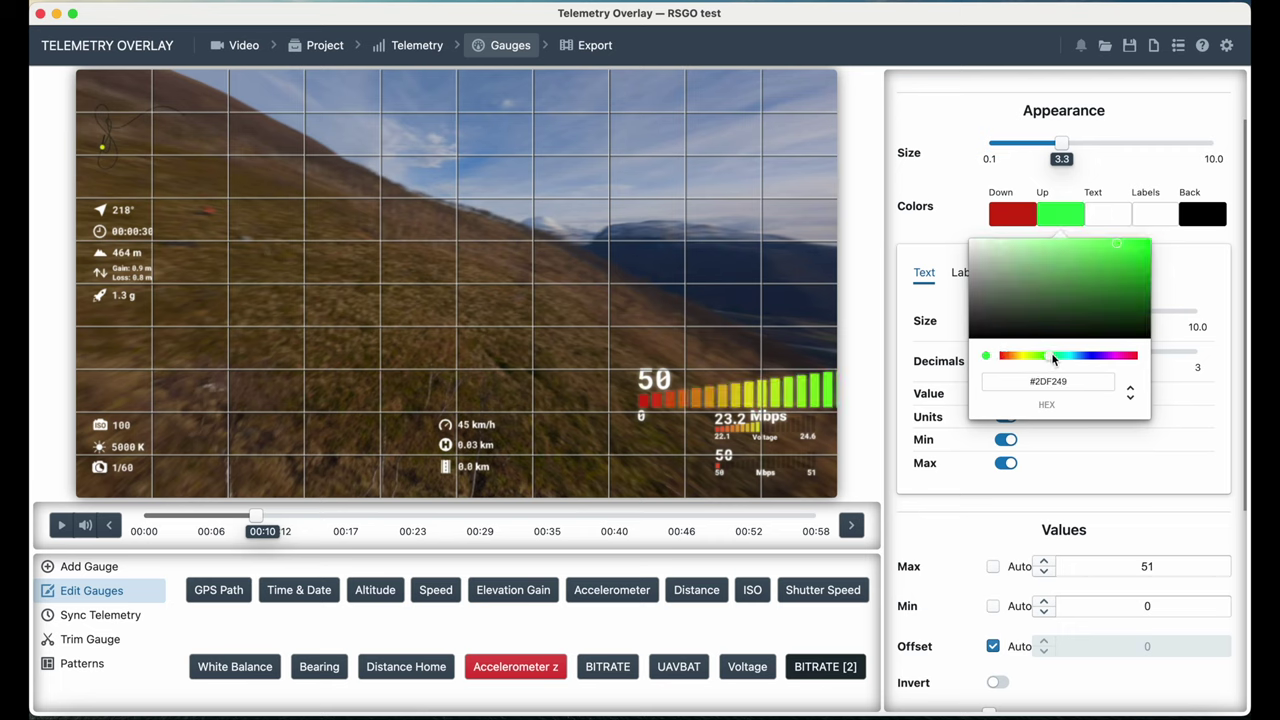
click(1129, 264)
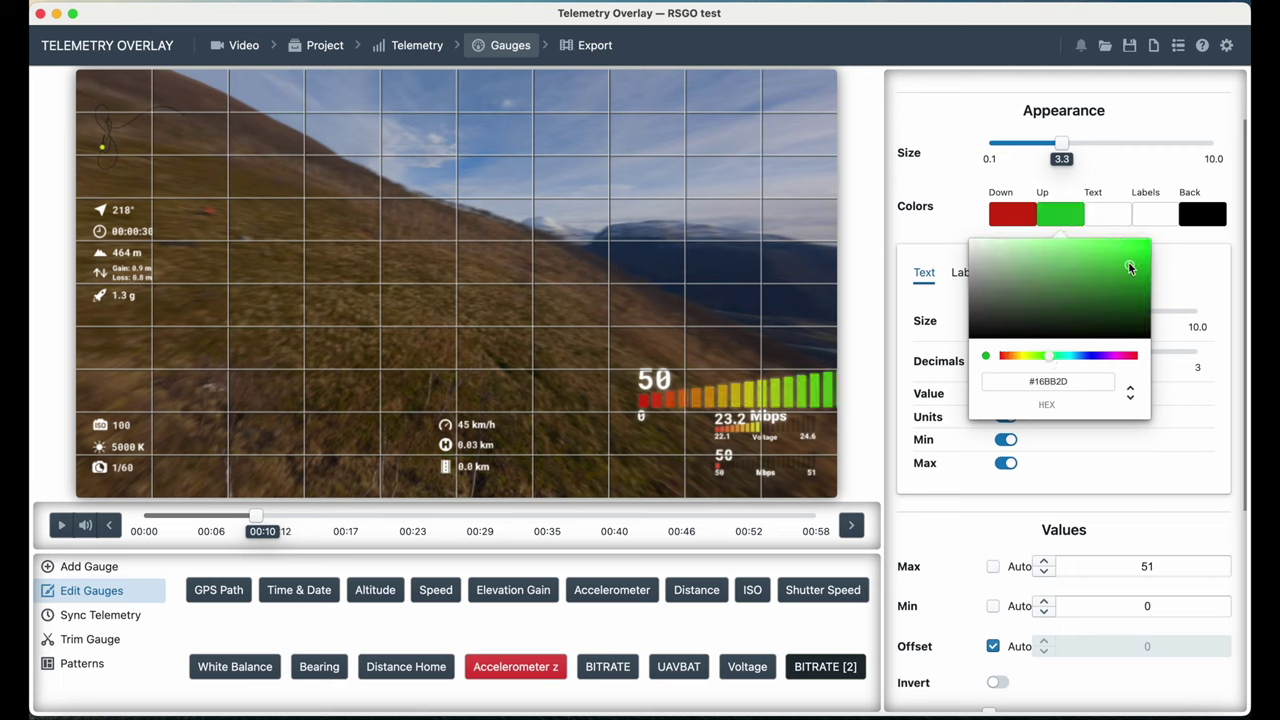
click(932, 147)
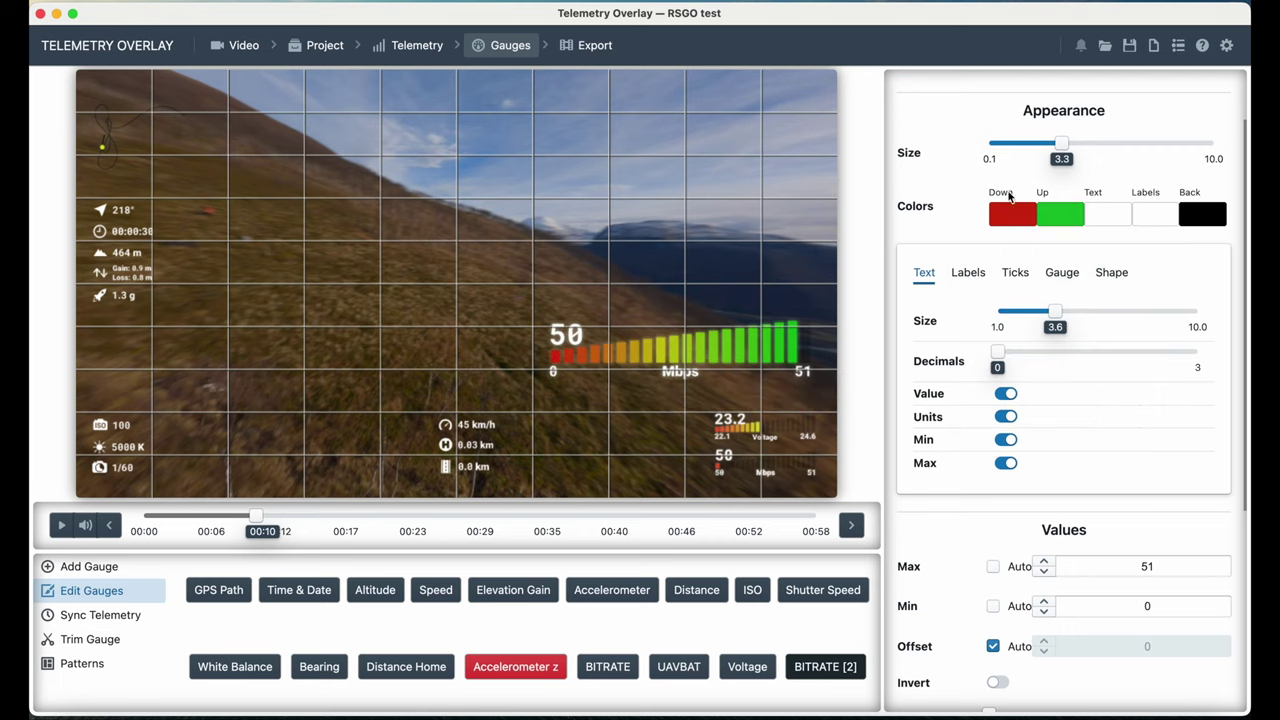
drag(1063, 143, 1005, 143)
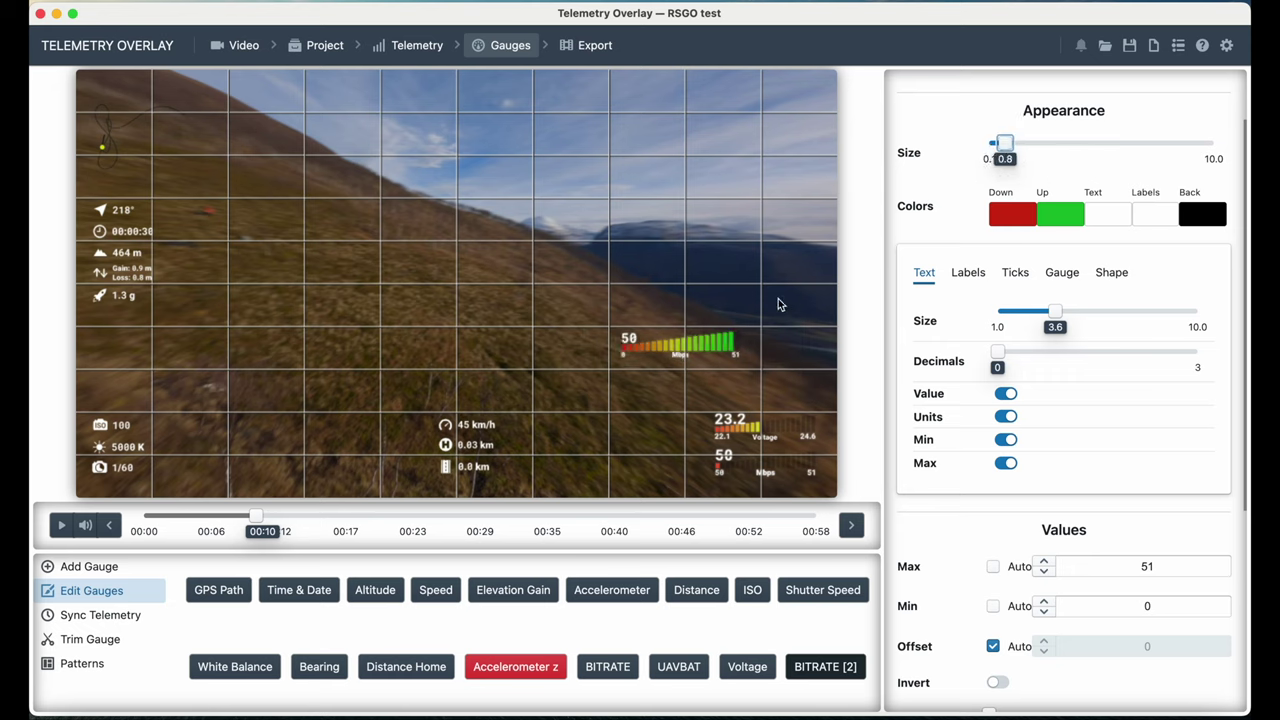
drag(730, 345, 824, 391)
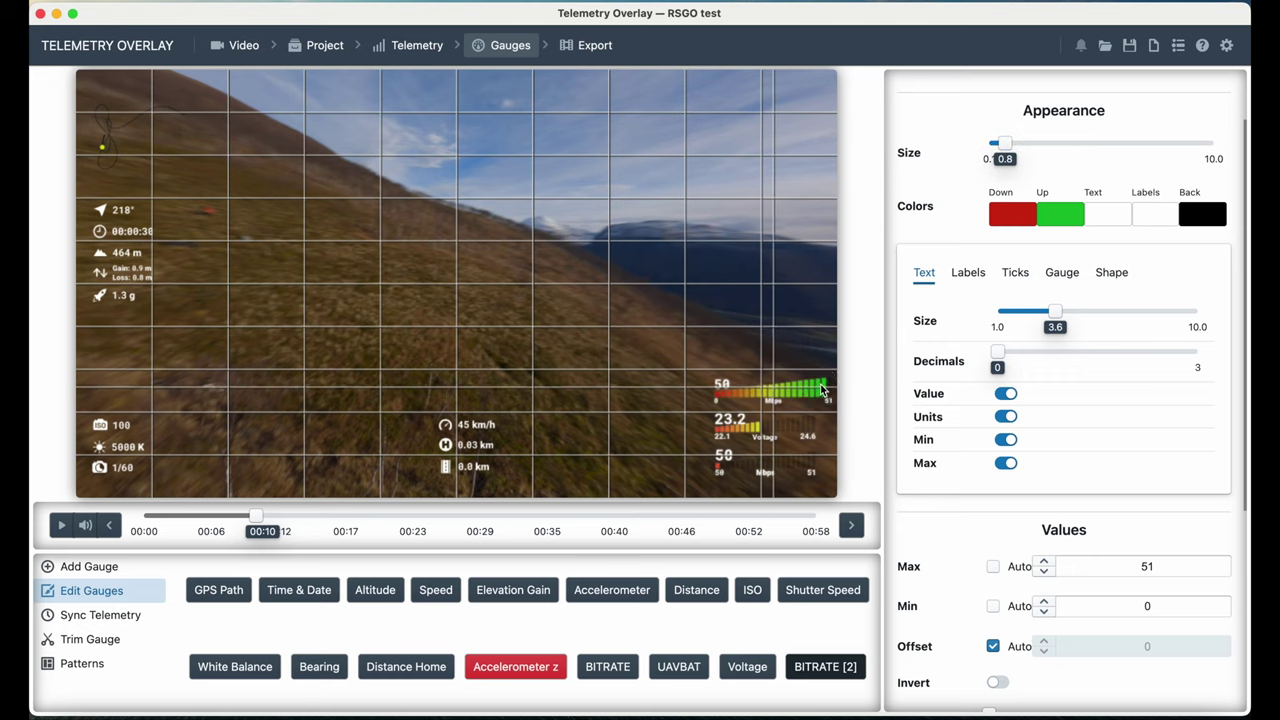
Step: Re-link the UAVBAT gauge's data source to the _UAVBAT stream
click(770, 424)
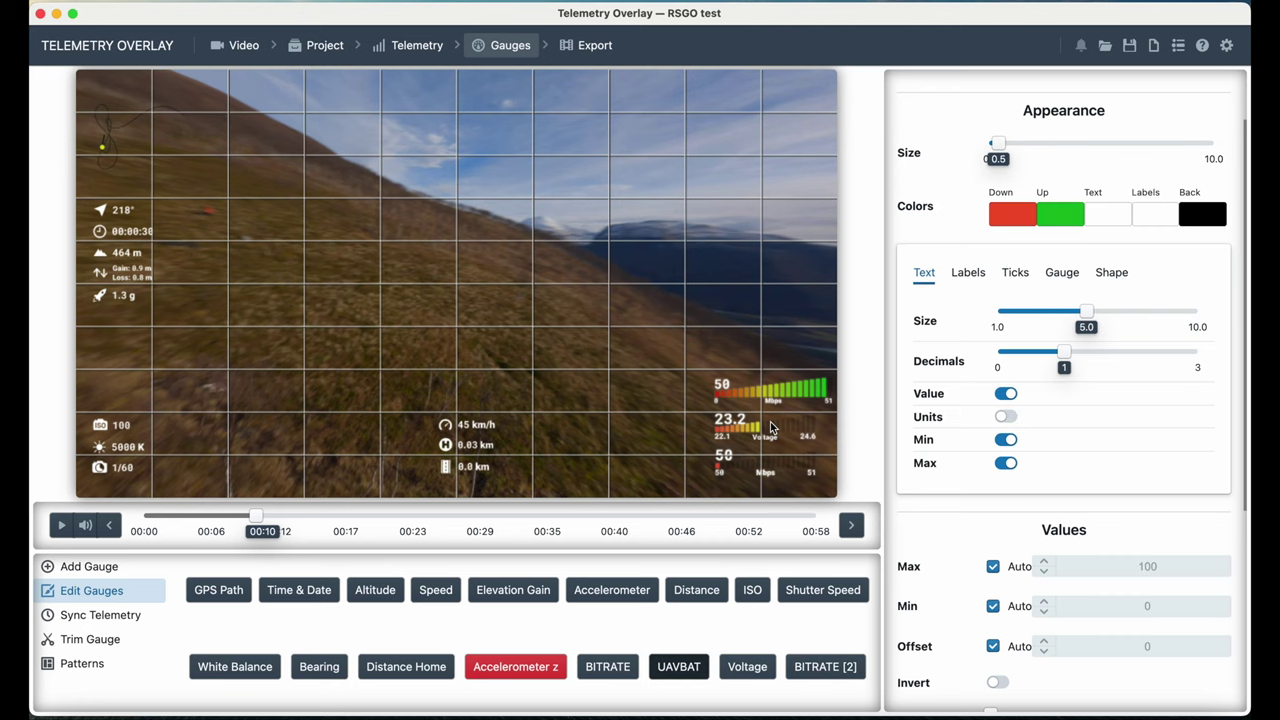
scroll(1044, 538, down, 5)
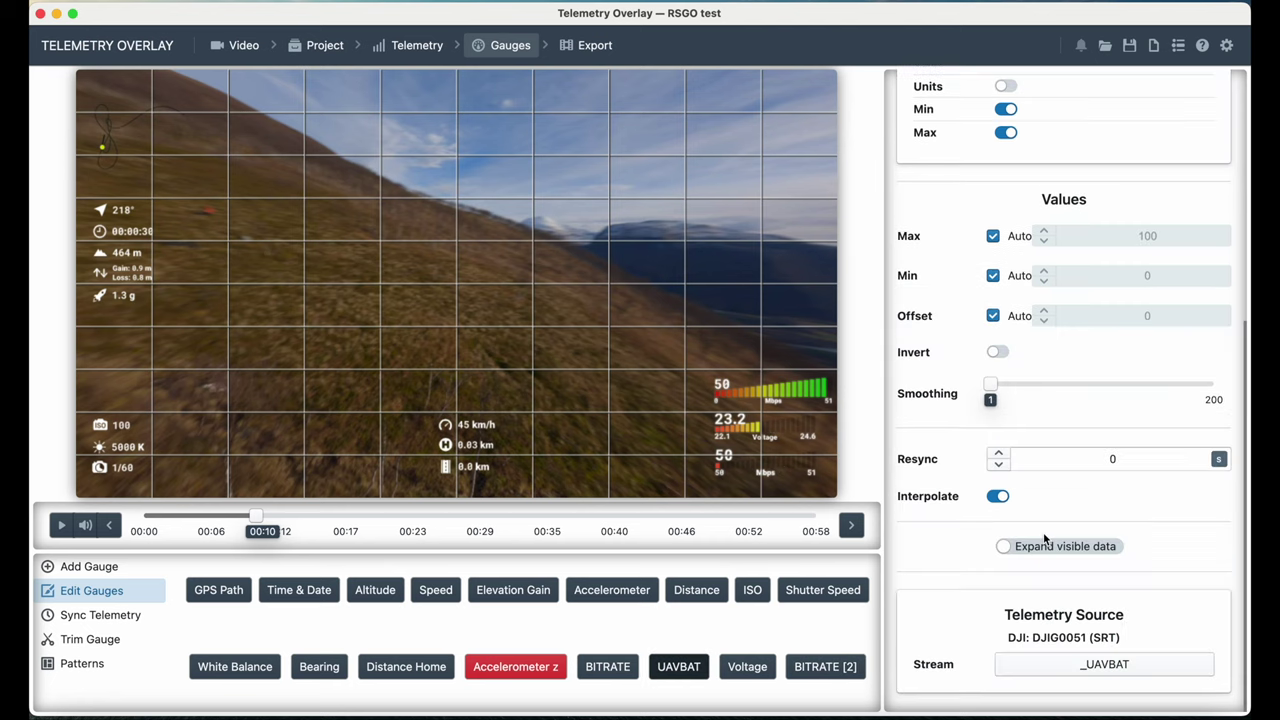
click(1100, 667)
click(648, 352)
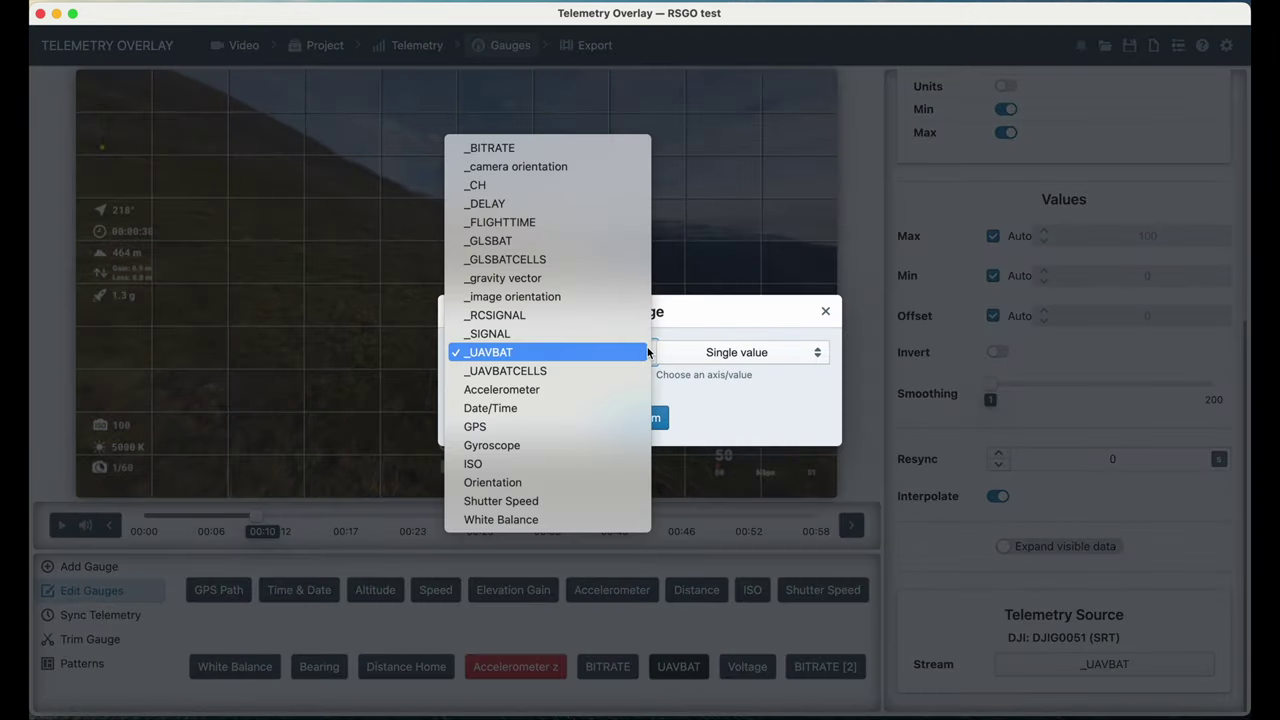
click(648, 352)
click(660, 417)
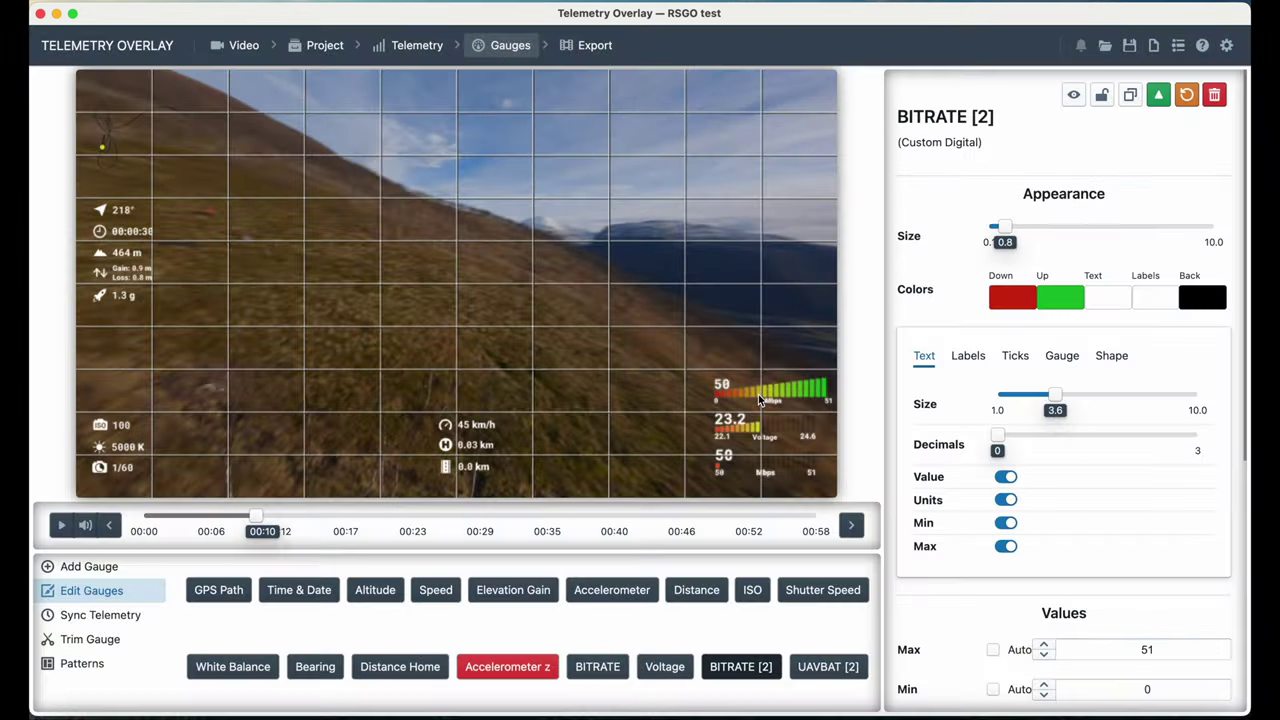
Step: Delete BITRATE [2] and fix the BITRATE gauge's minimum at 0 instead of Auto
key(Delete)
click(758, 394)
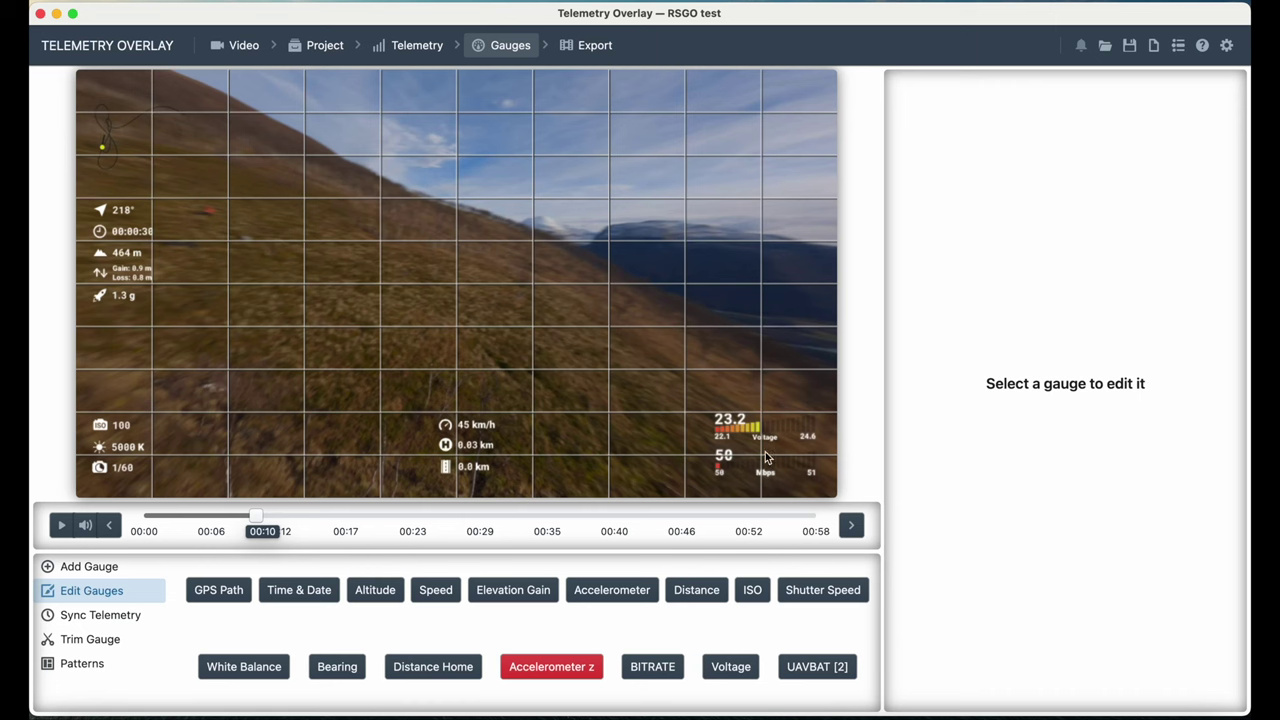
click(765, 467)
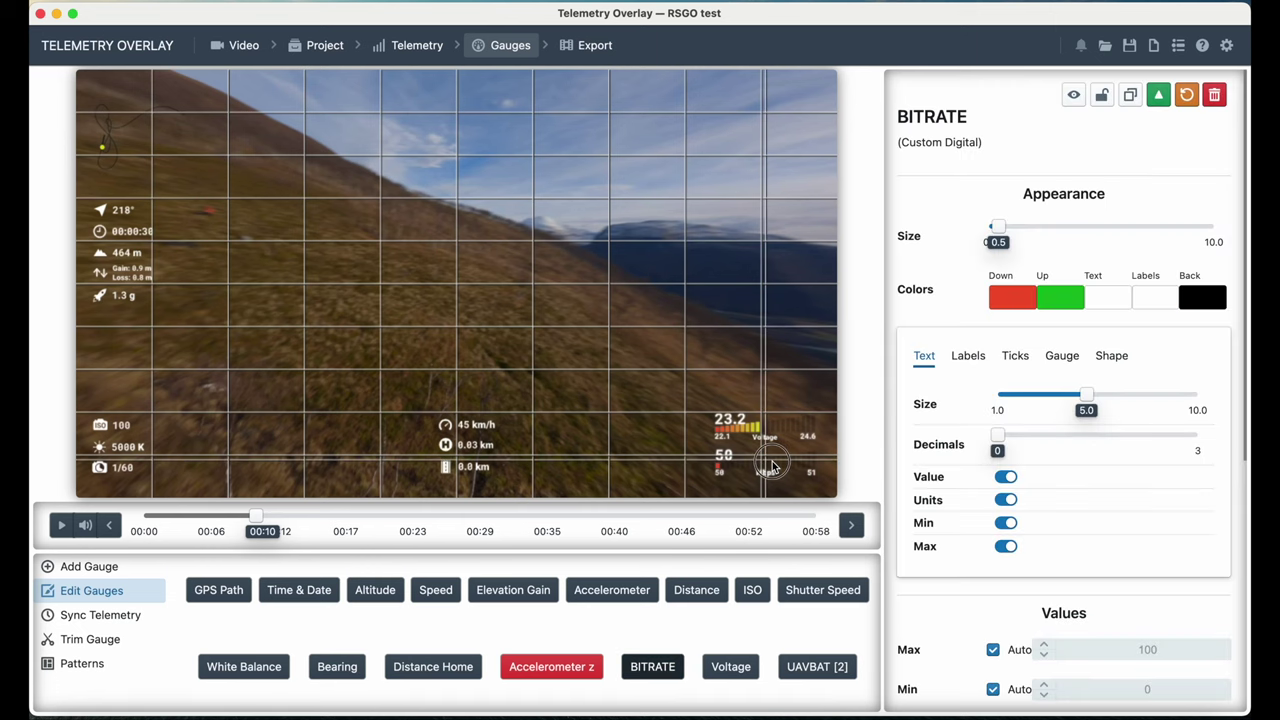
scroll(980, 550, down, 5)
scroll(1012, 400, up, 1)
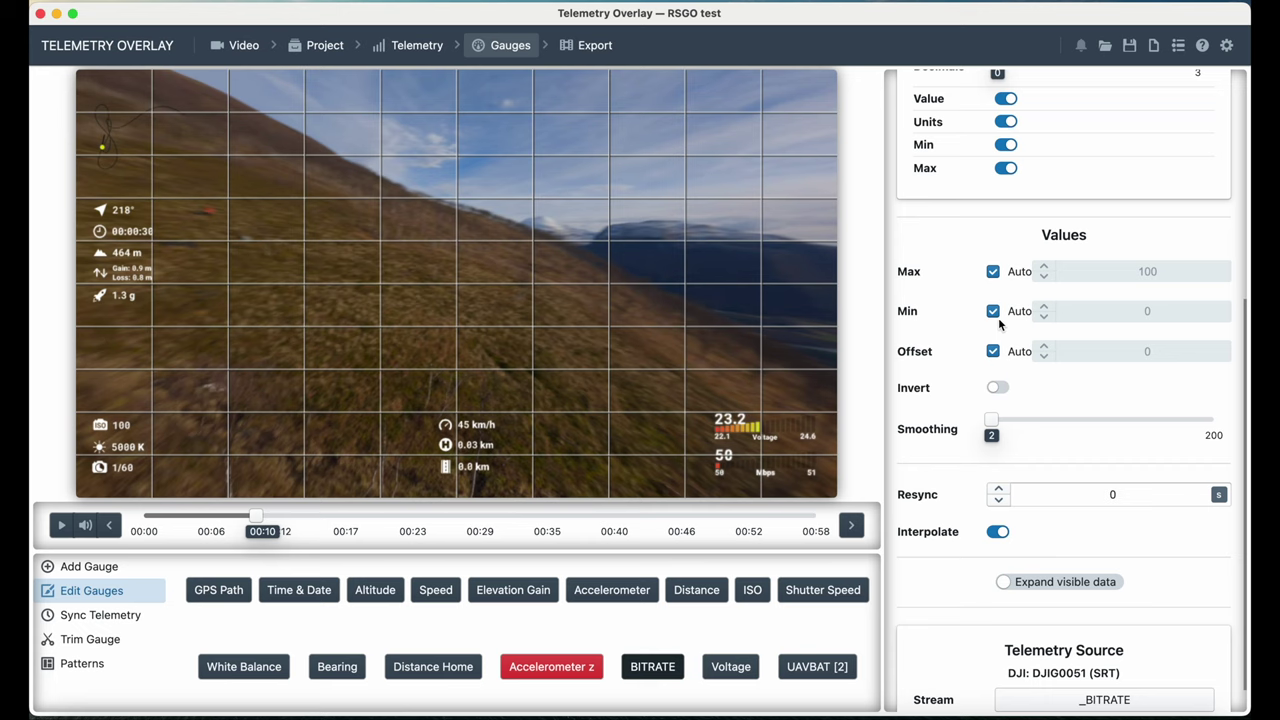
click(993, 312)
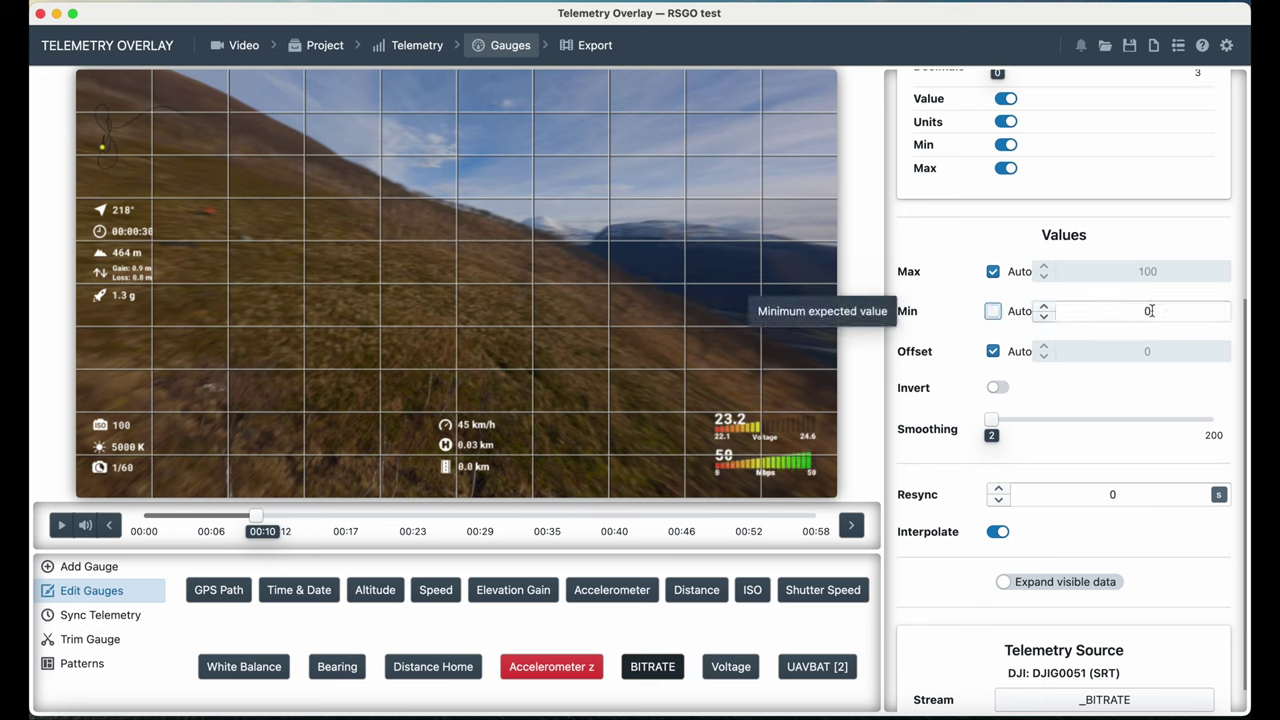
click(781, 363)
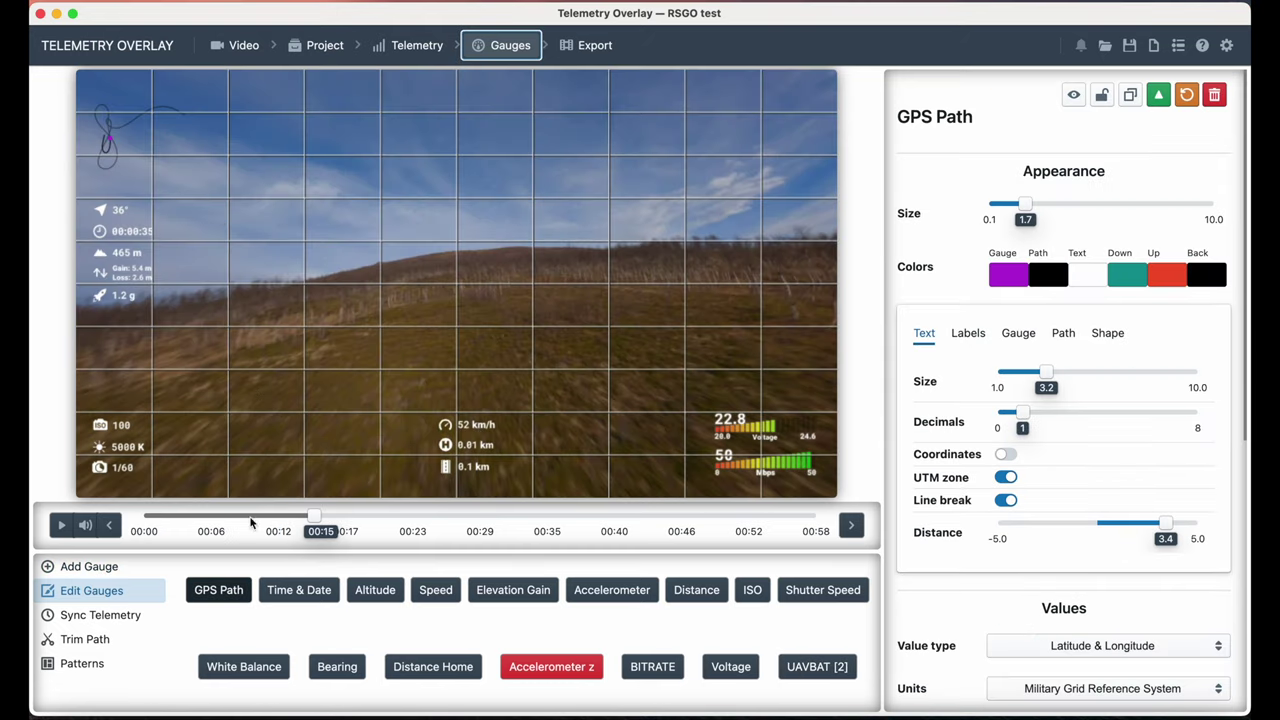
click(466, 430)
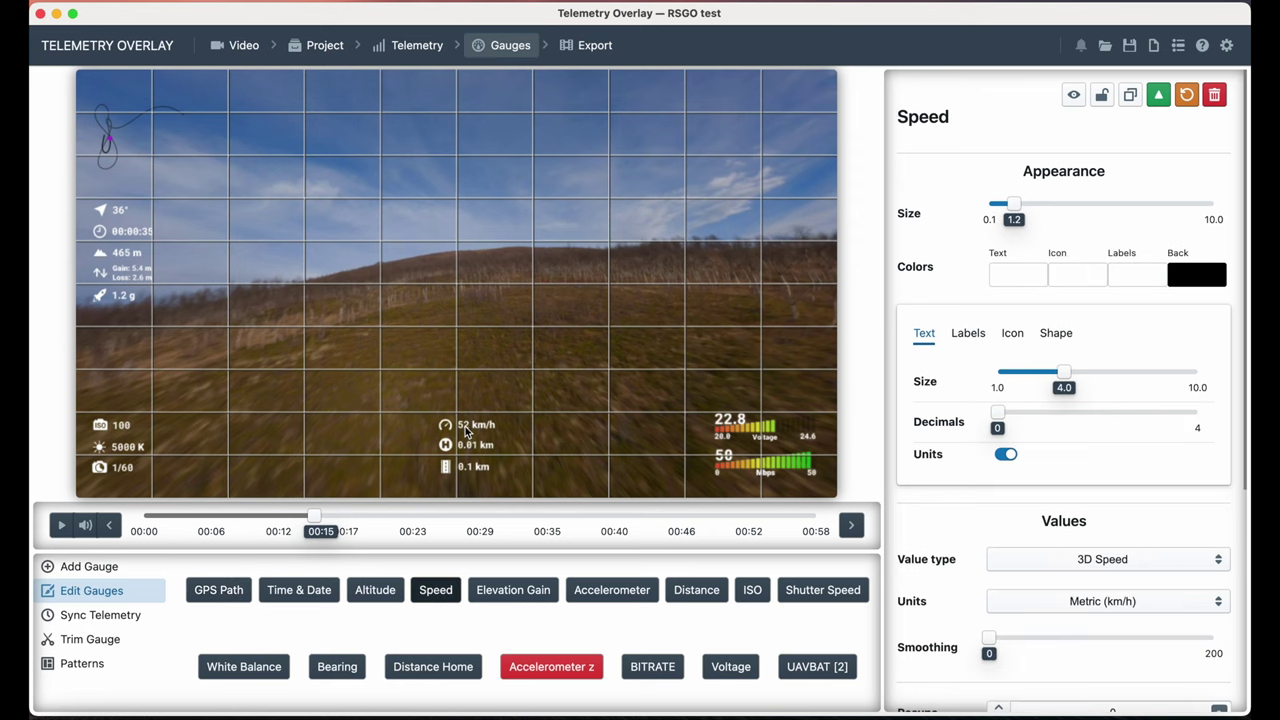
click(466, 446)
click(464, 467)
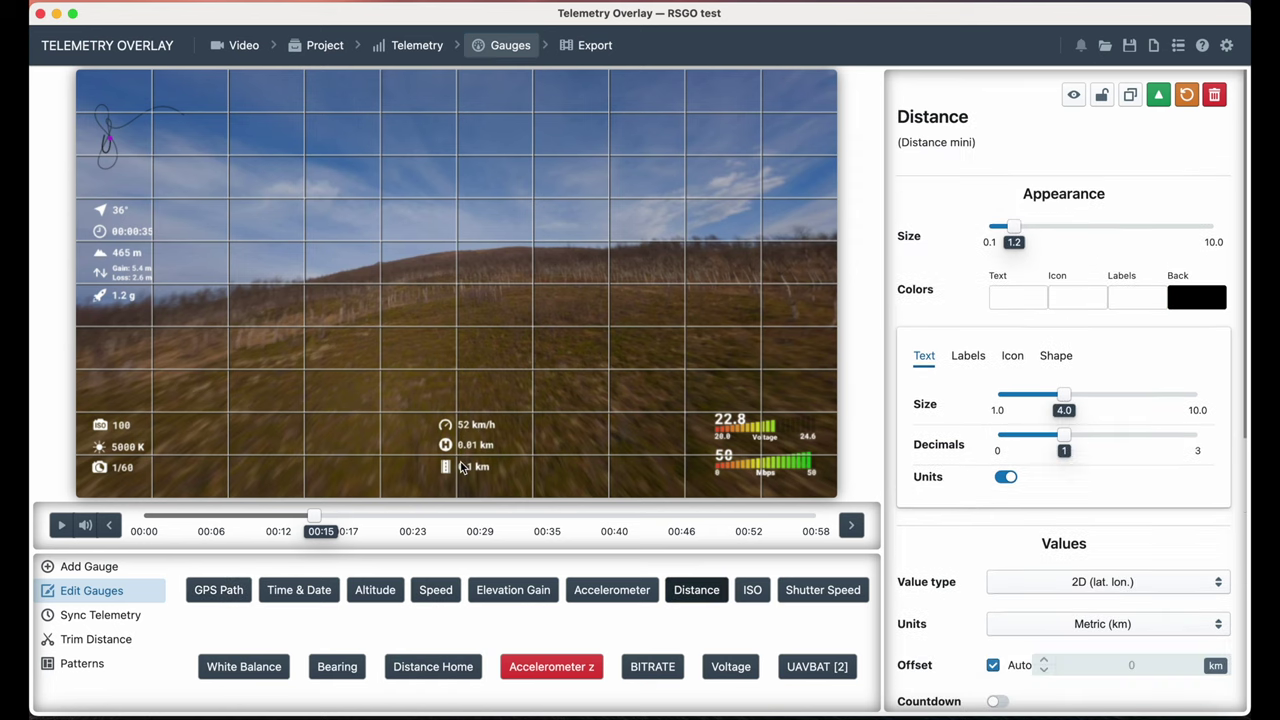
click(472, 434)
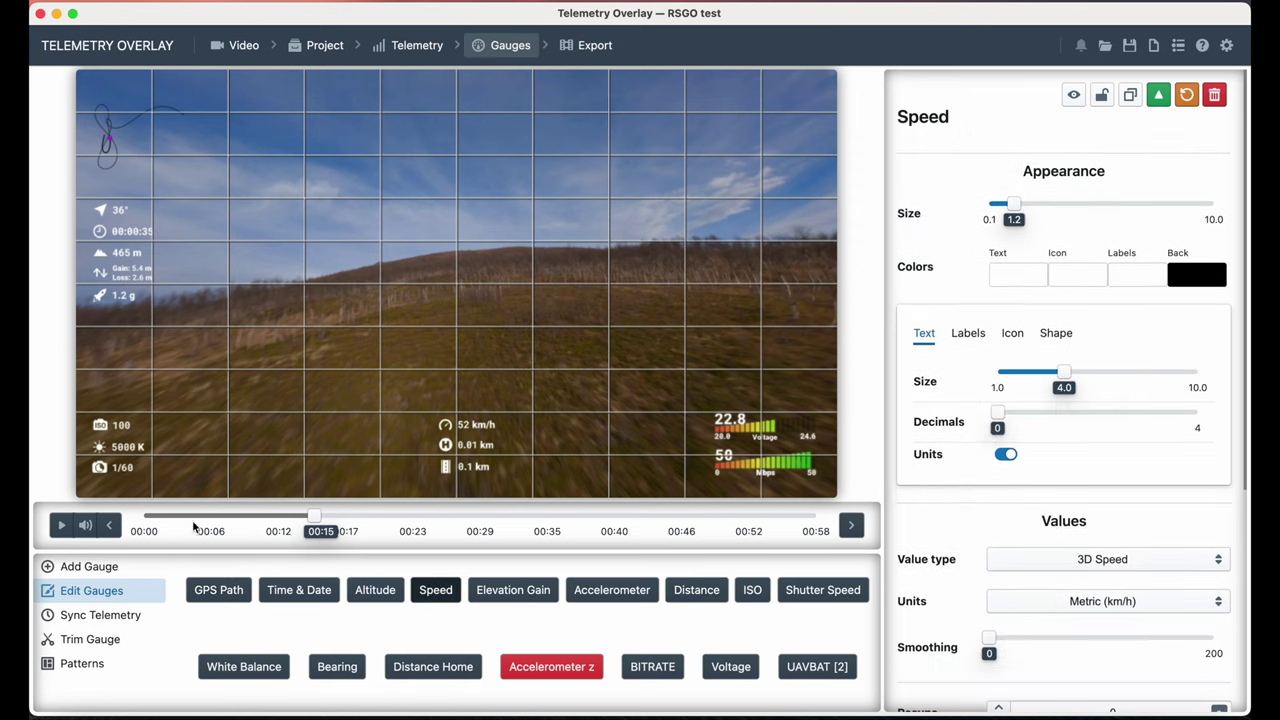
click(86, 567)
click(266, 570)
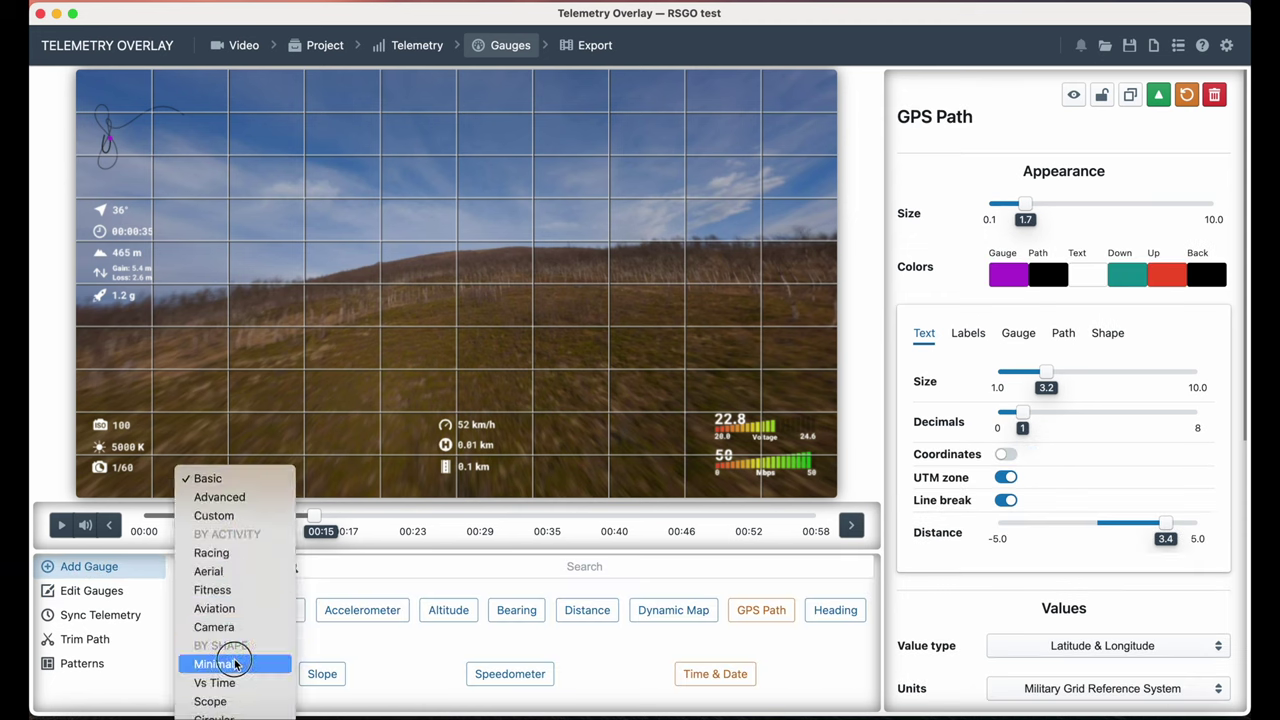
click(228, 660)
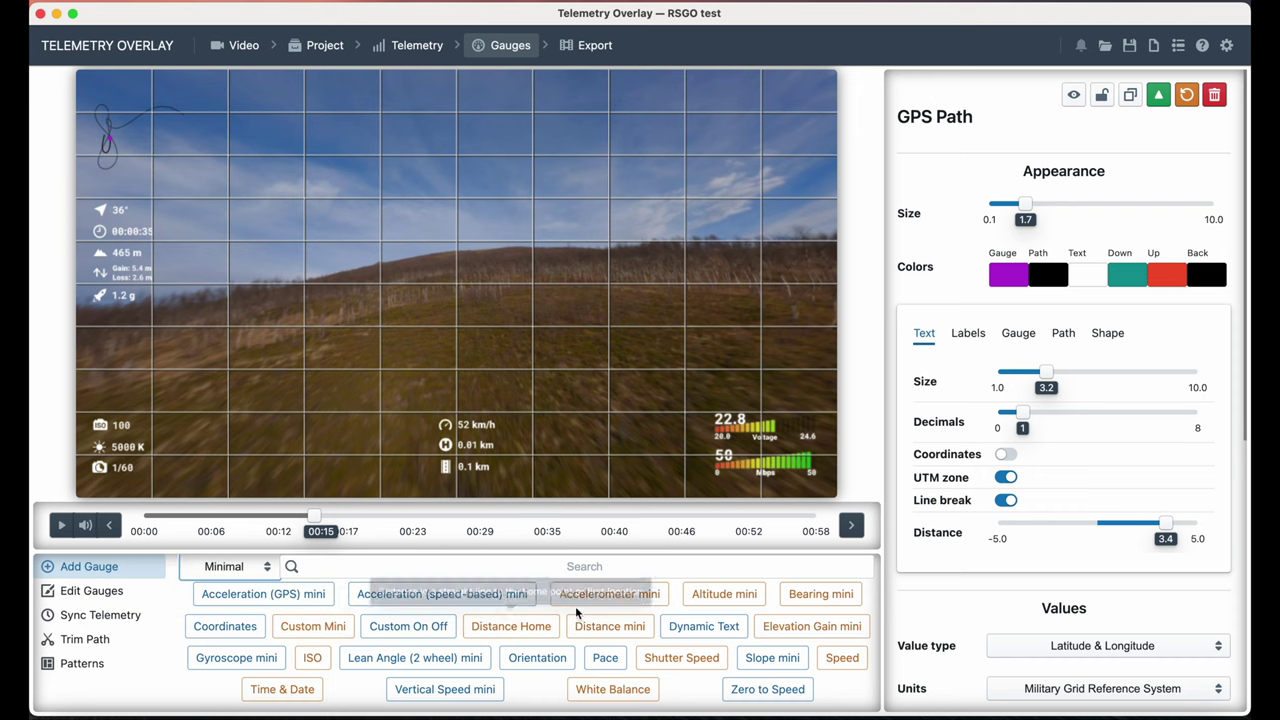
click(508, 630)
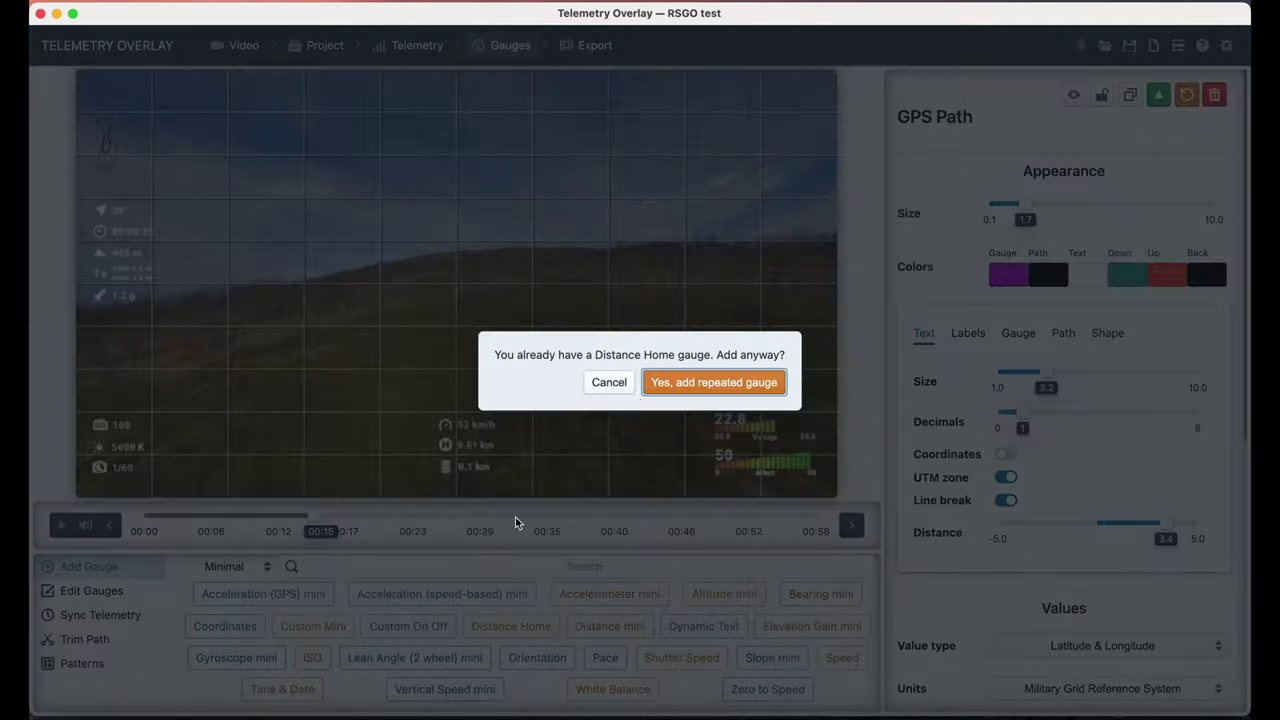
click(677, 384)
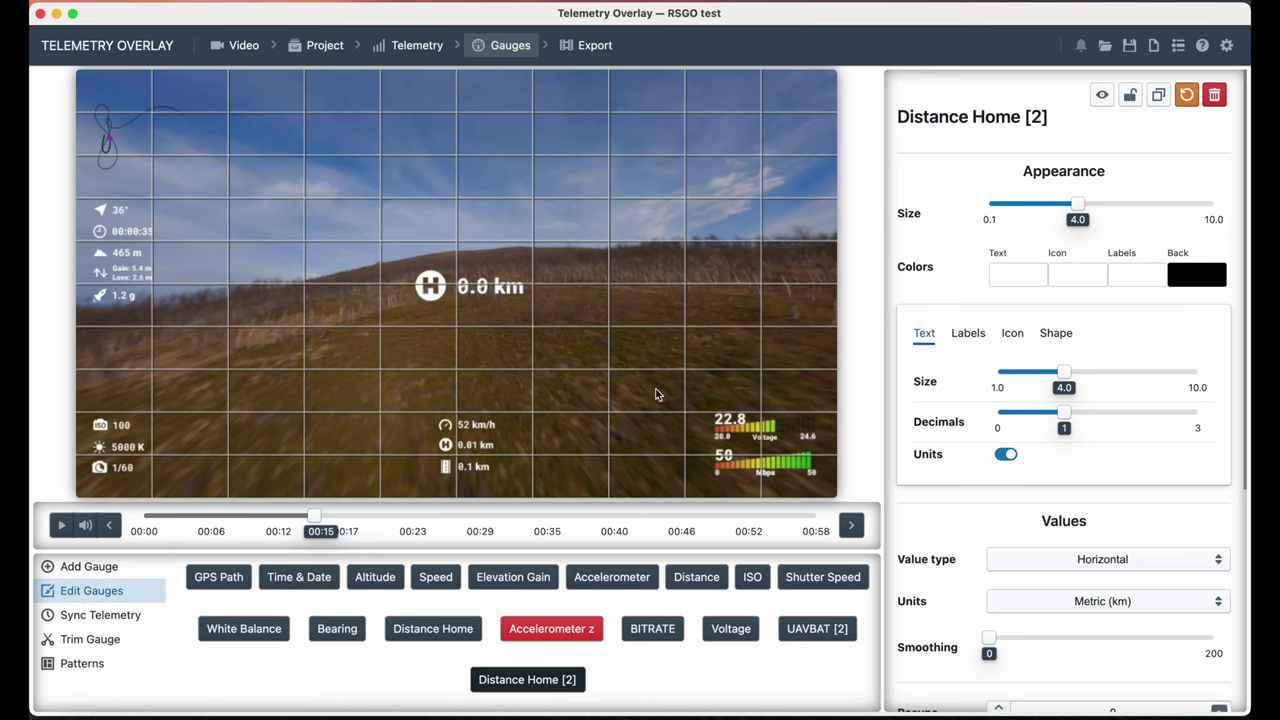
drag(473, 297, 469, 392)
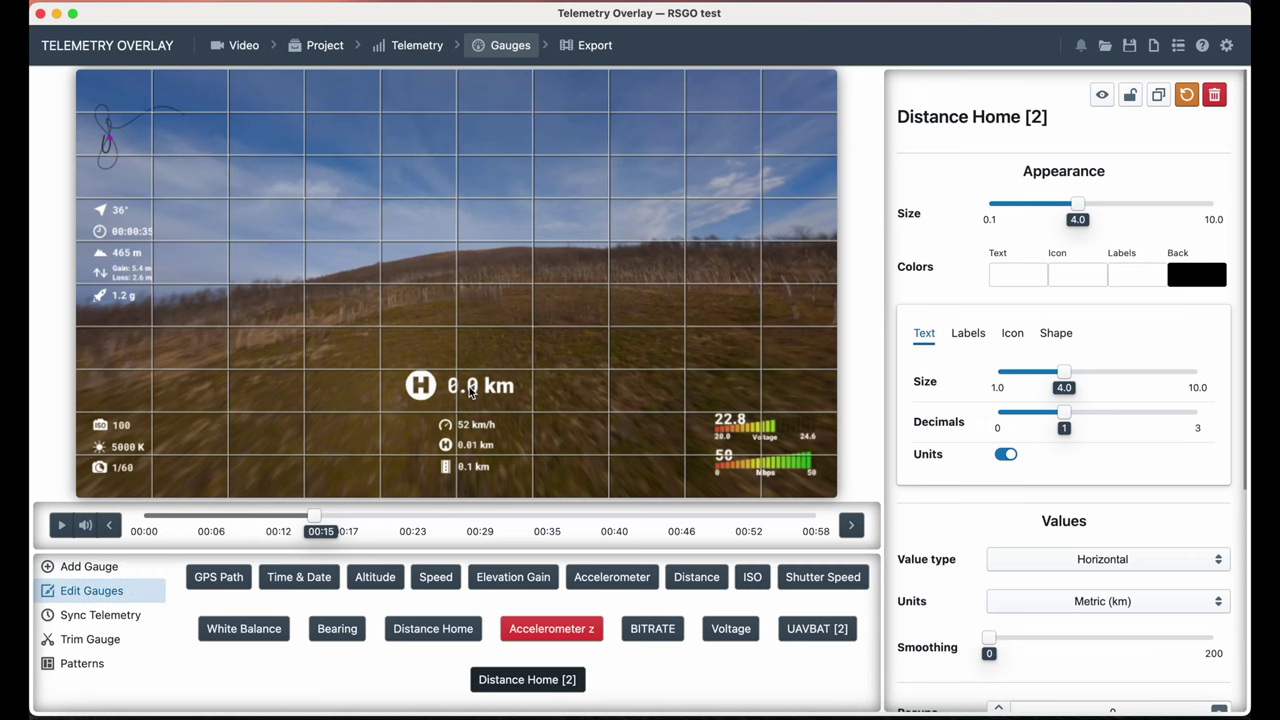
key(Delete)
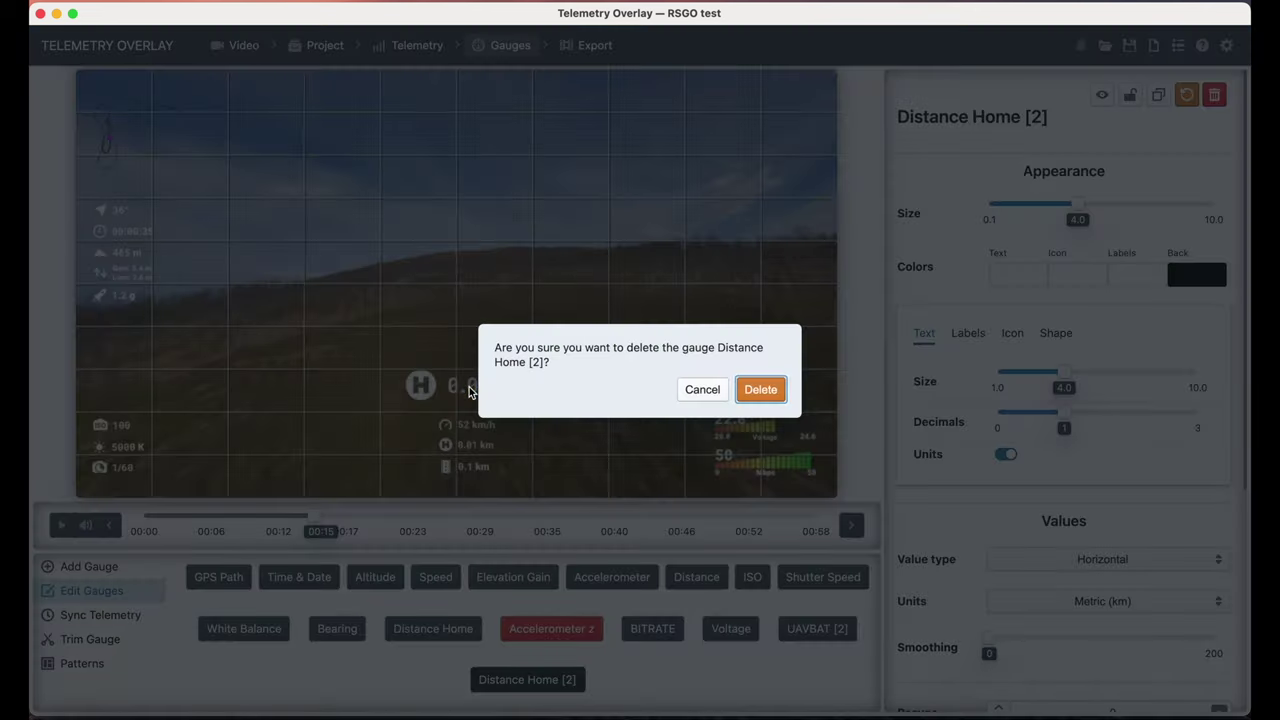
click(775, 393)
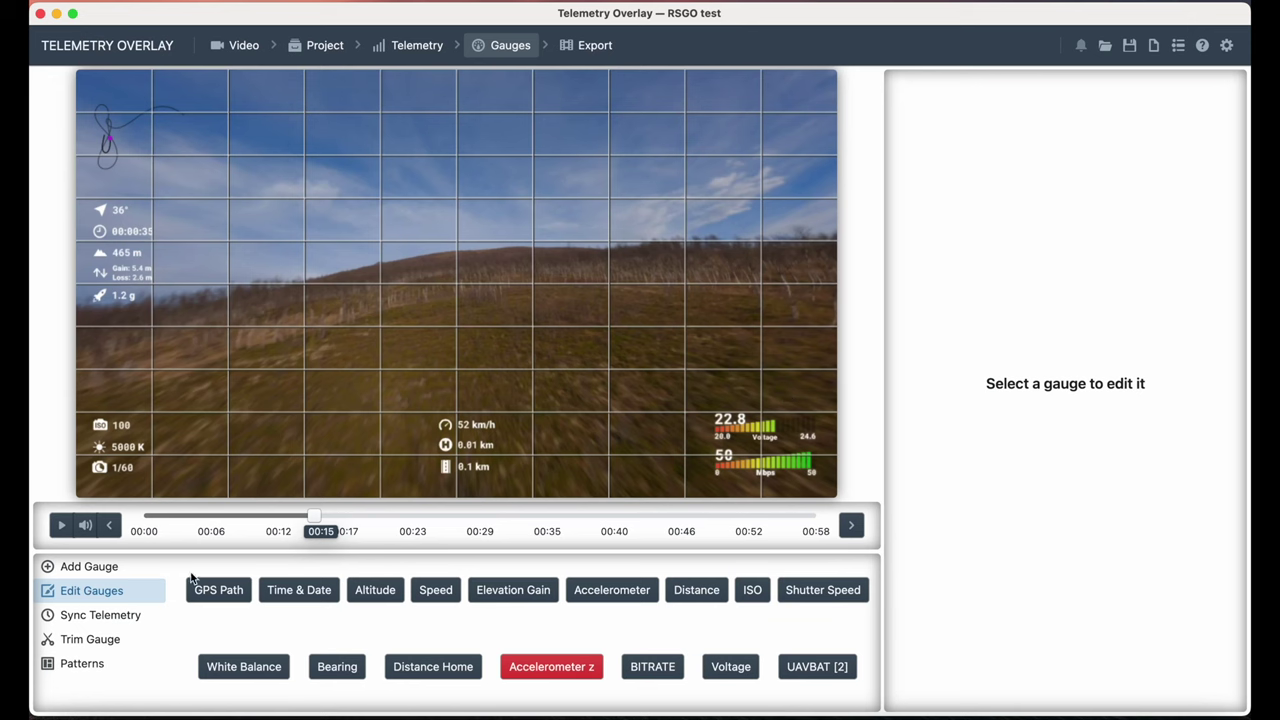
Step: Add a Distance Home [2] gauge, move it lower right and shrink it
click(88, 566)
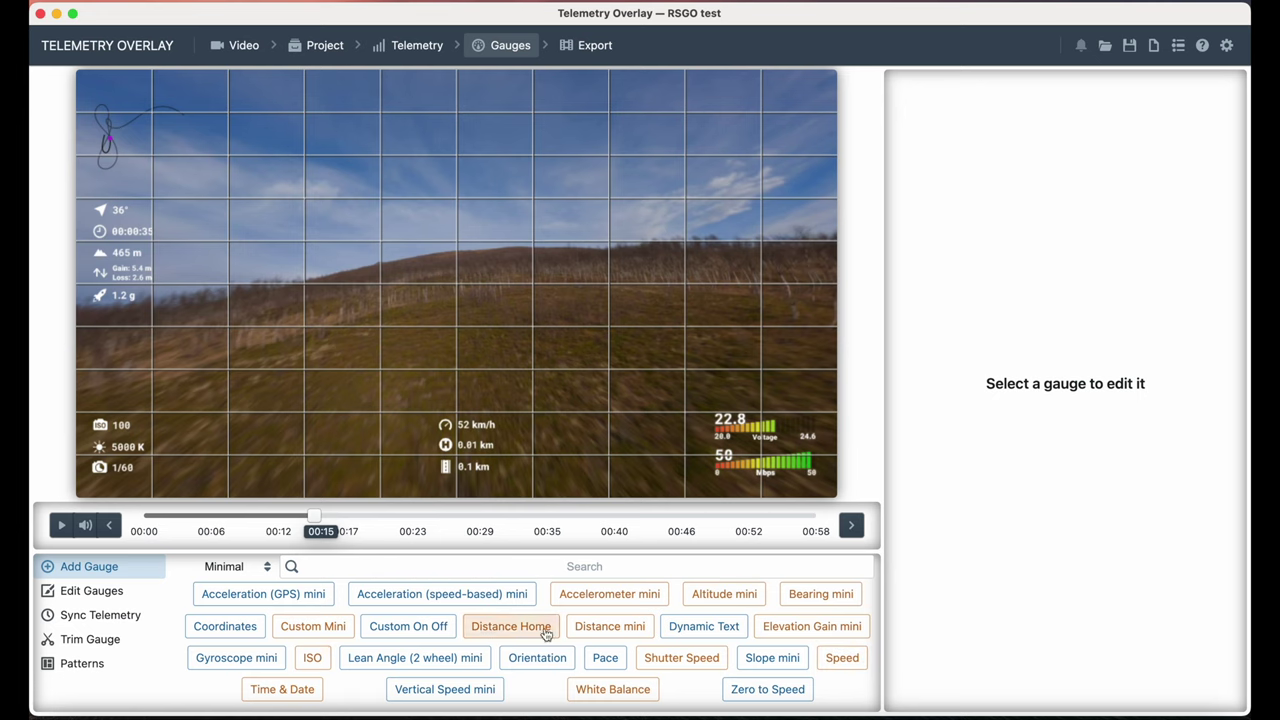
click(511, 626)
drag(488, 290, 618, 413)
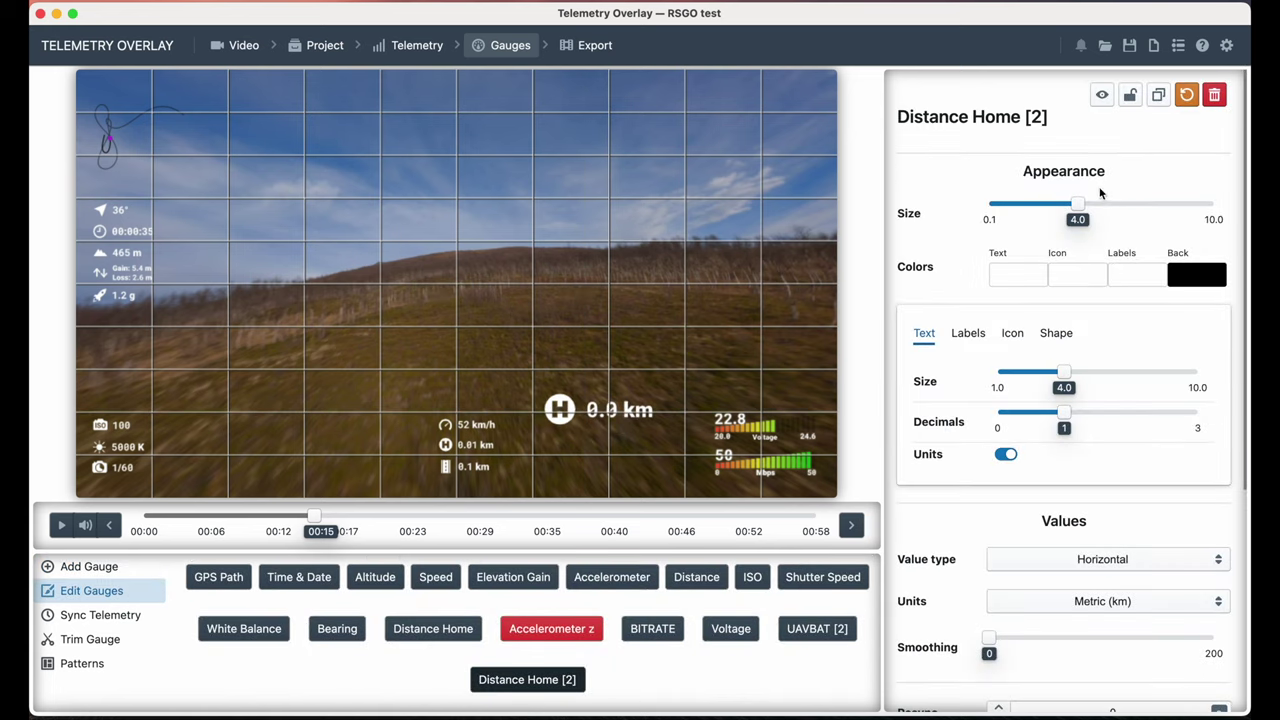
drag(1077, 204, 1032, 205)
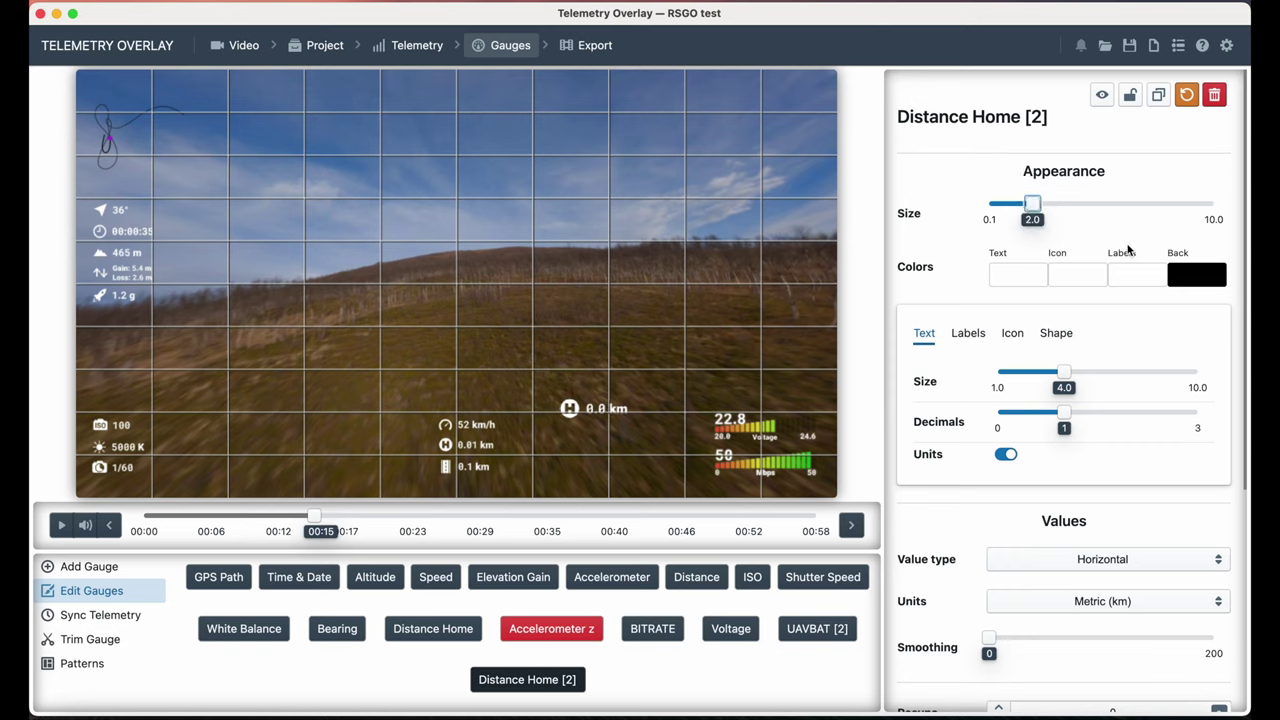
Step: Colour the gauge's icon red and its text bright green, enlarging the gauge
click(1058, 268)
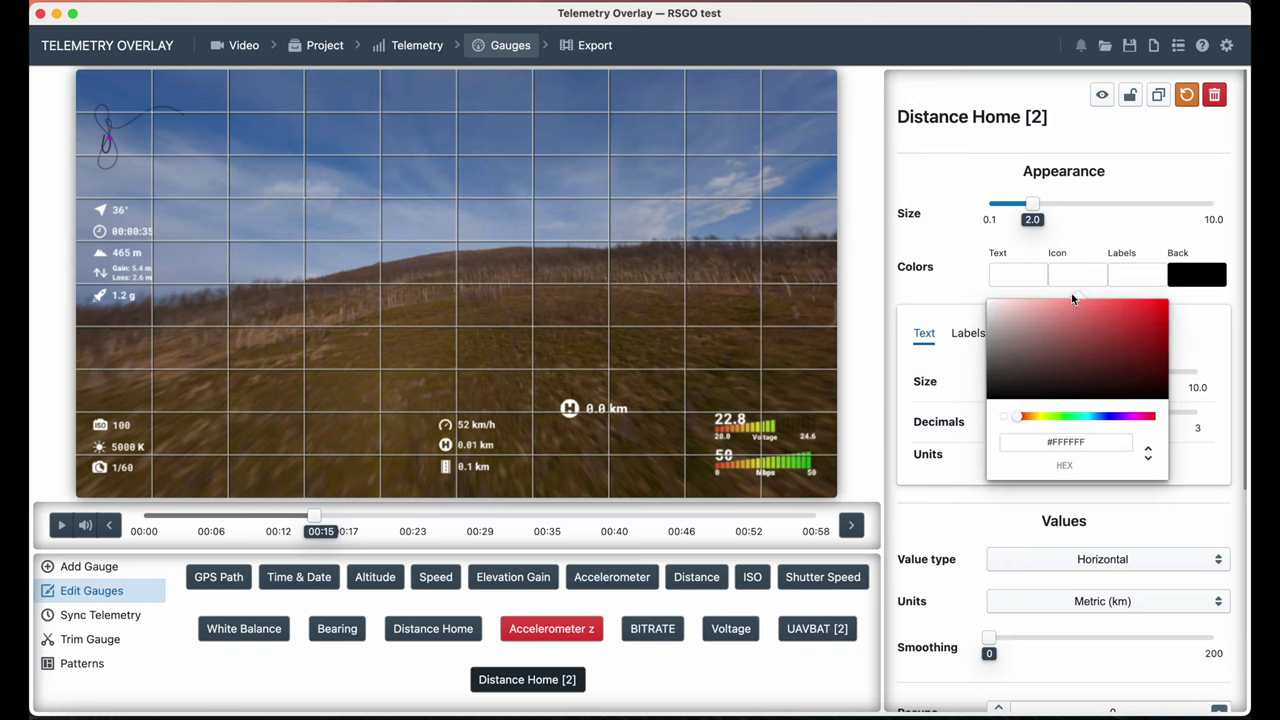
drag(1074, 335, 1137, 319)
click(1094, 205)
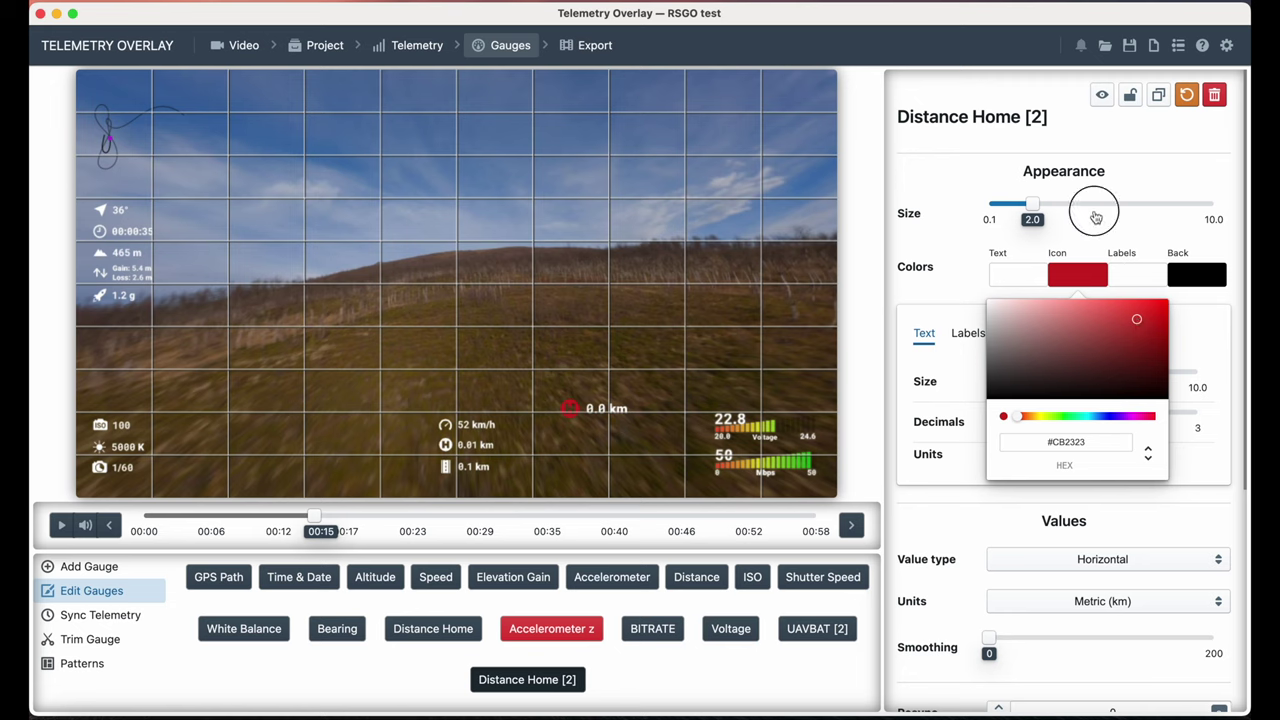
click(1018, 276)
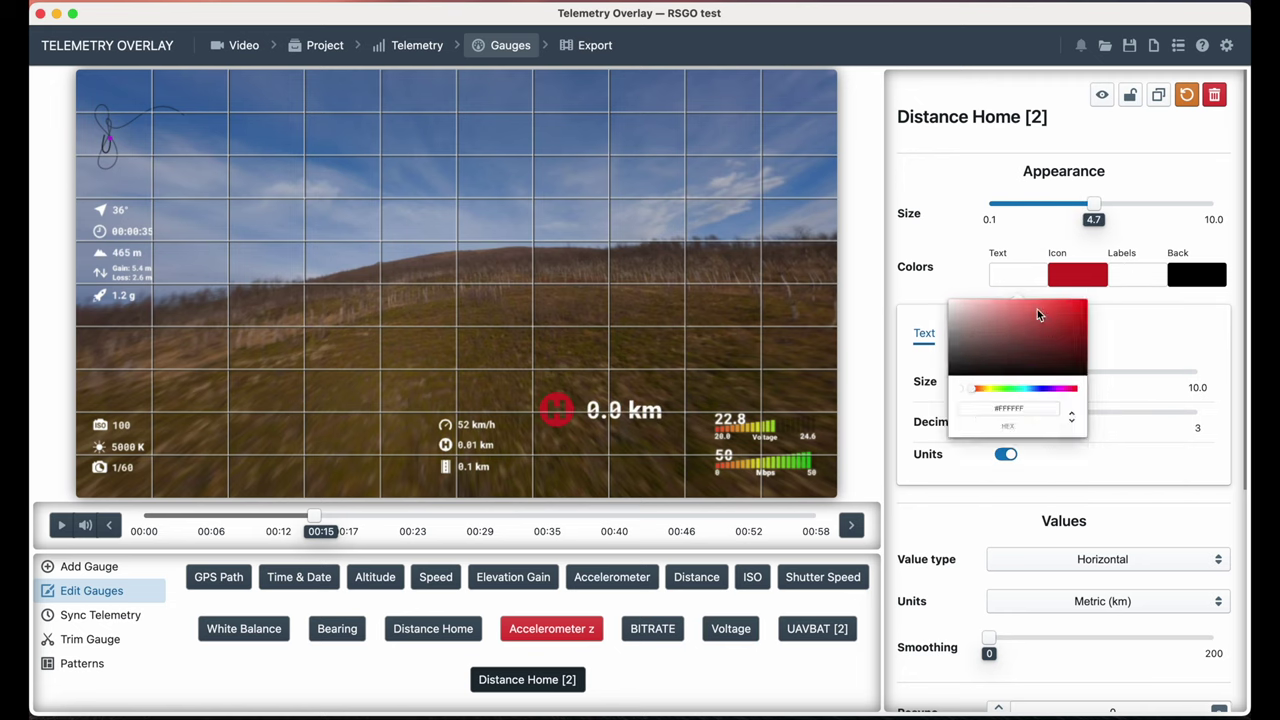
click(1100, 396)
click(1008, 417)
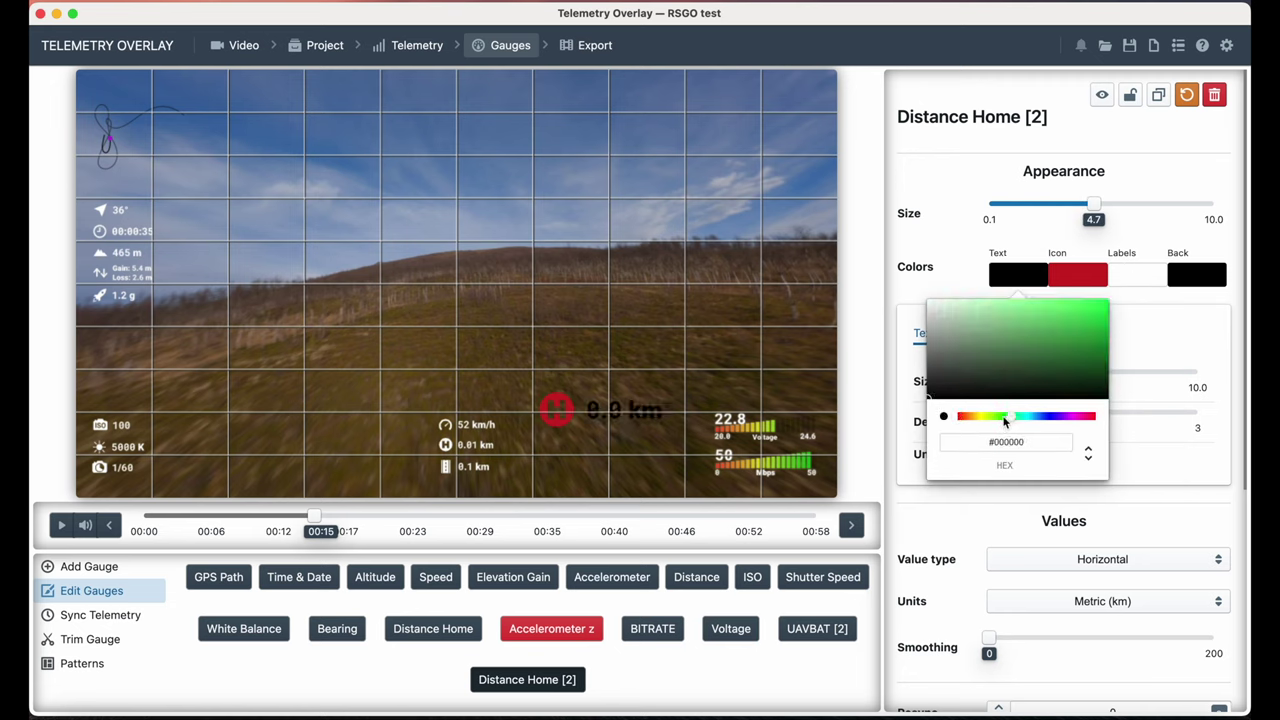
click(1091, 327)
click(950, 232)
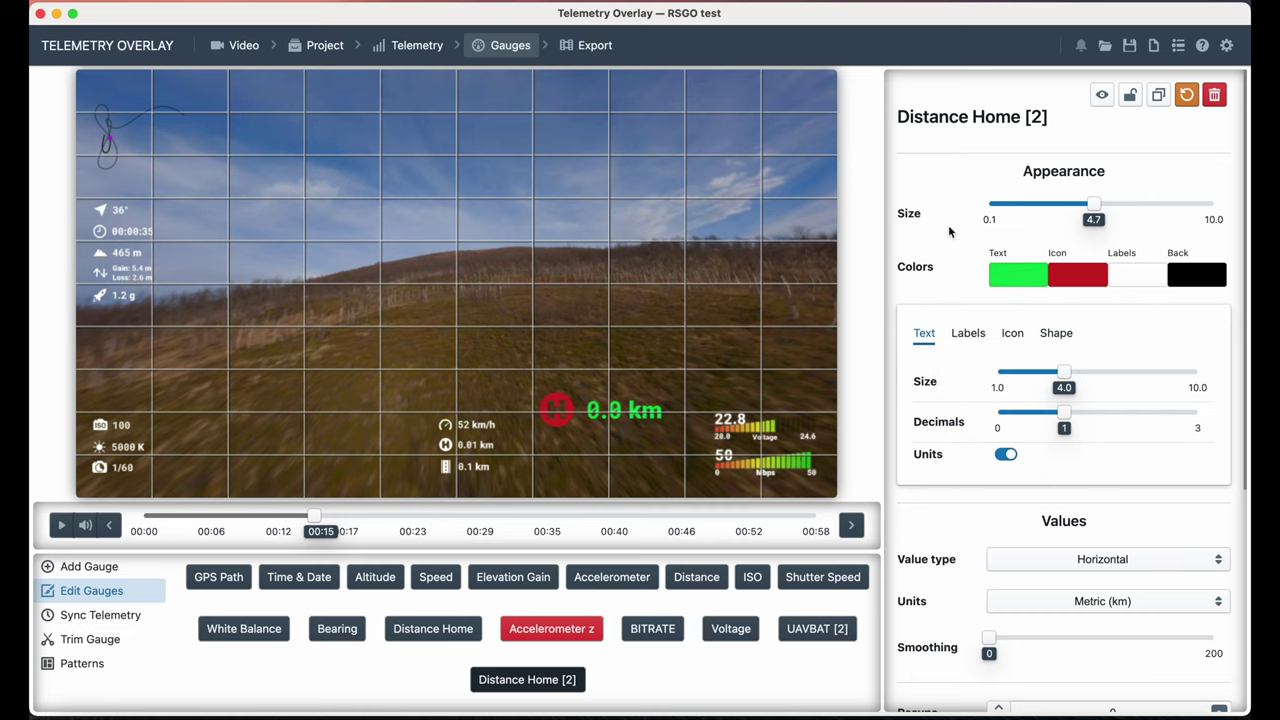
Step: Show three decimals with km units, shrink text and home icon, and move it upper right
drag(1064, 413, 1196, 404)
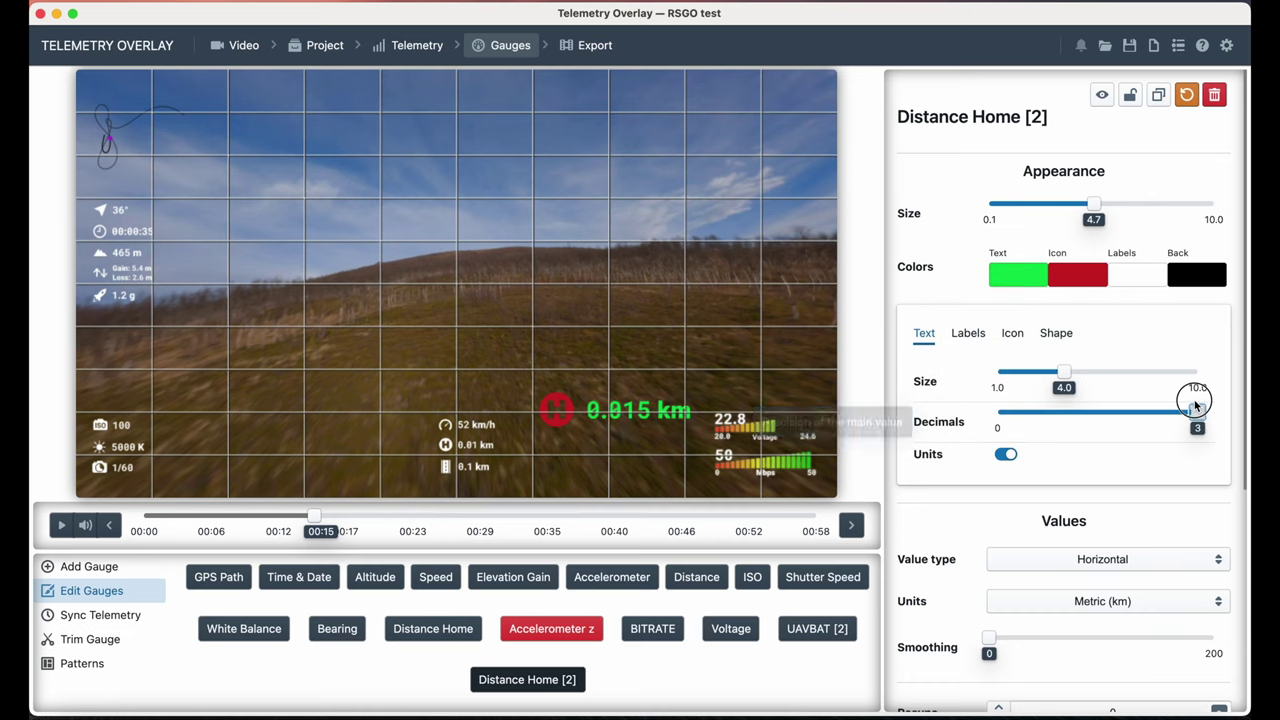
click(1006, 455)
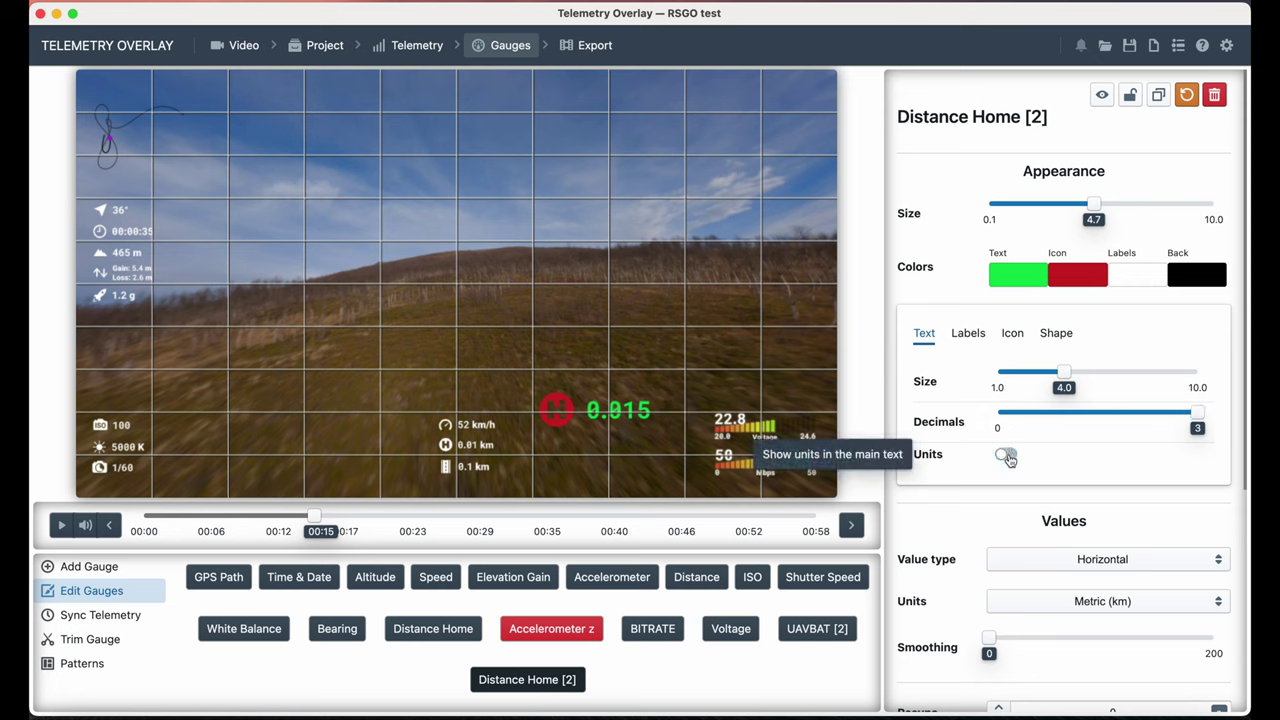
click(1006, 455)
mouse_move(1064, 372)
mouse_down()
mouse_move(1020, 386)
mouse_move(1119, 387)
mouse_move(1043, 378)
mouse_up()
click(1012, 333)
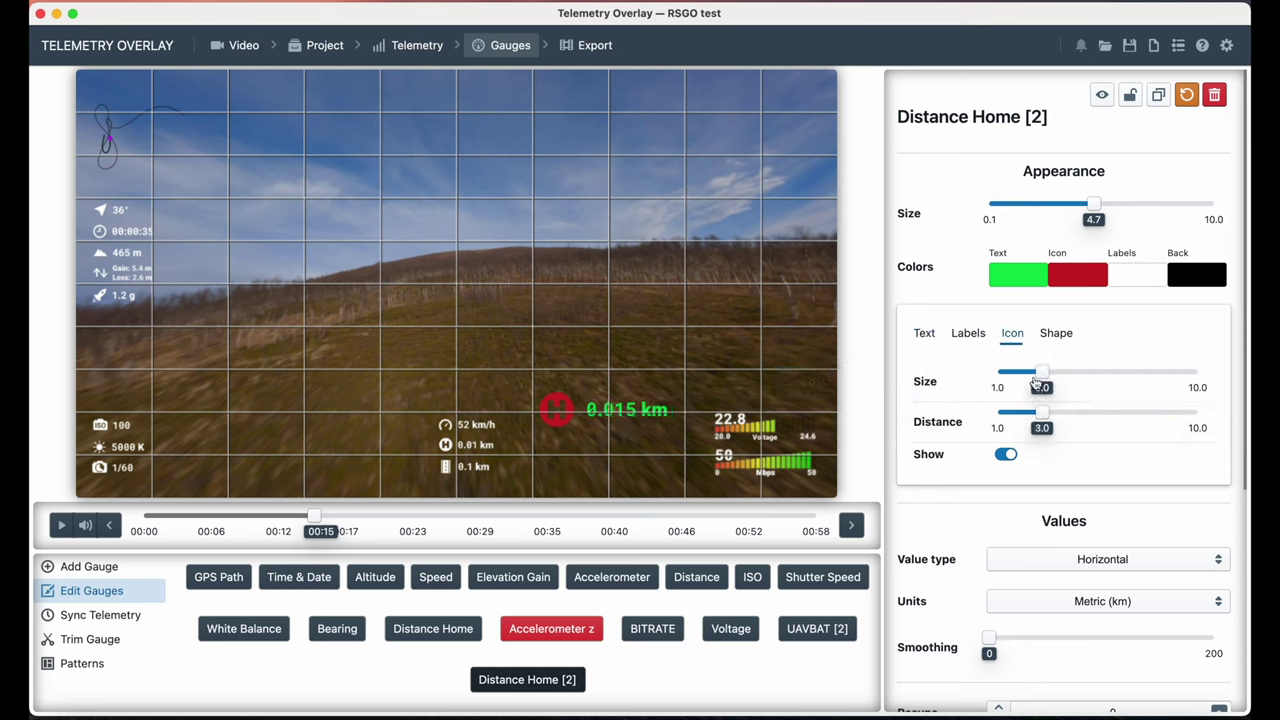
drag(1041, 374, 1031, 425)
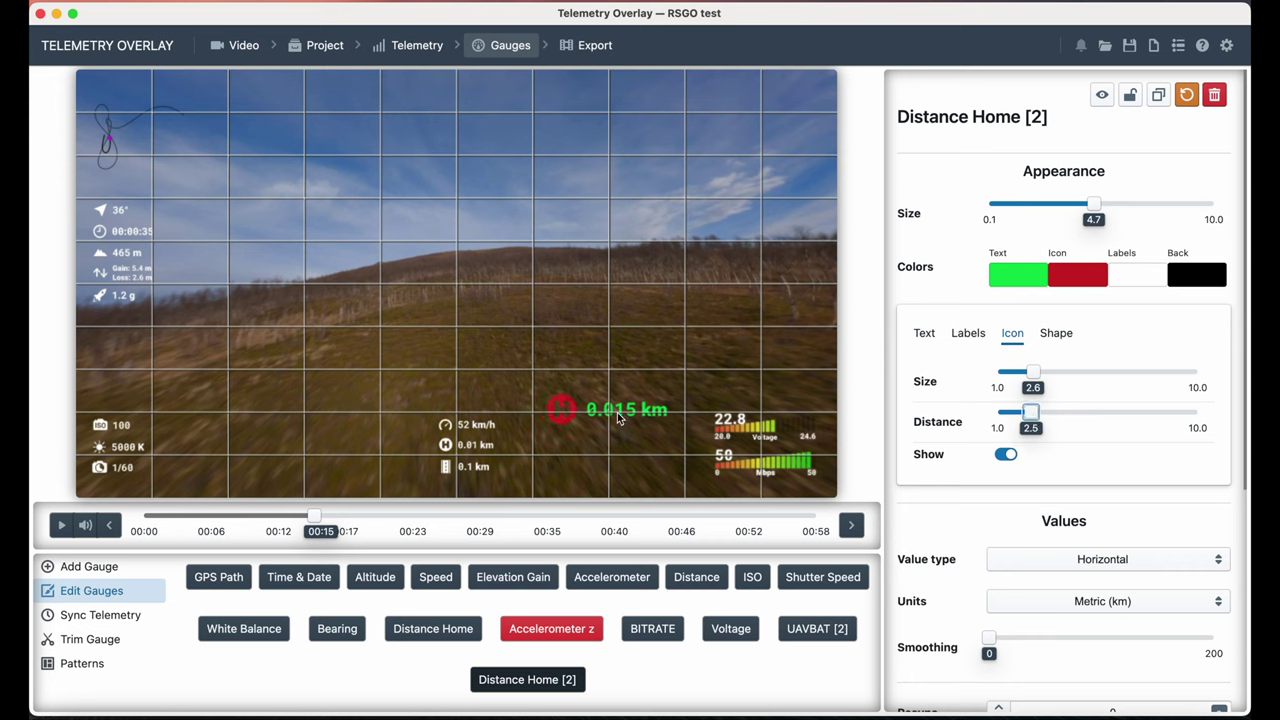
drag(611, 414, 767, 158)
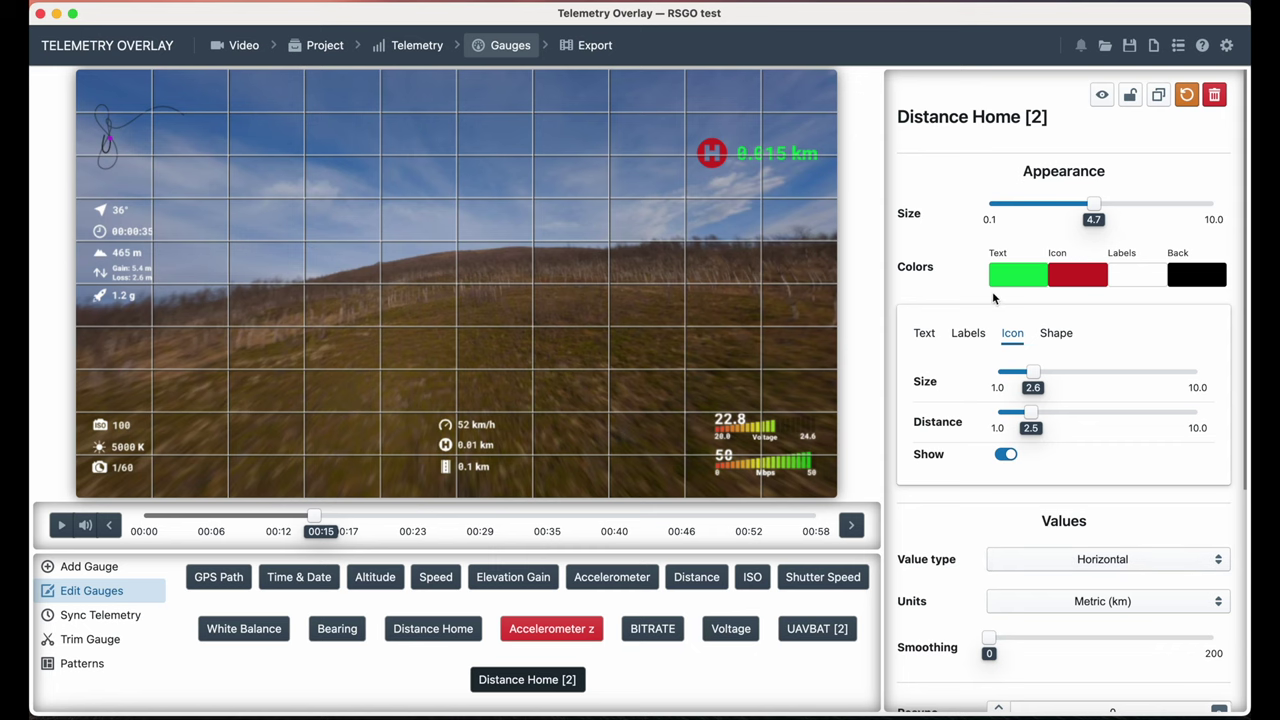
scroll(992, 291, down, 5)
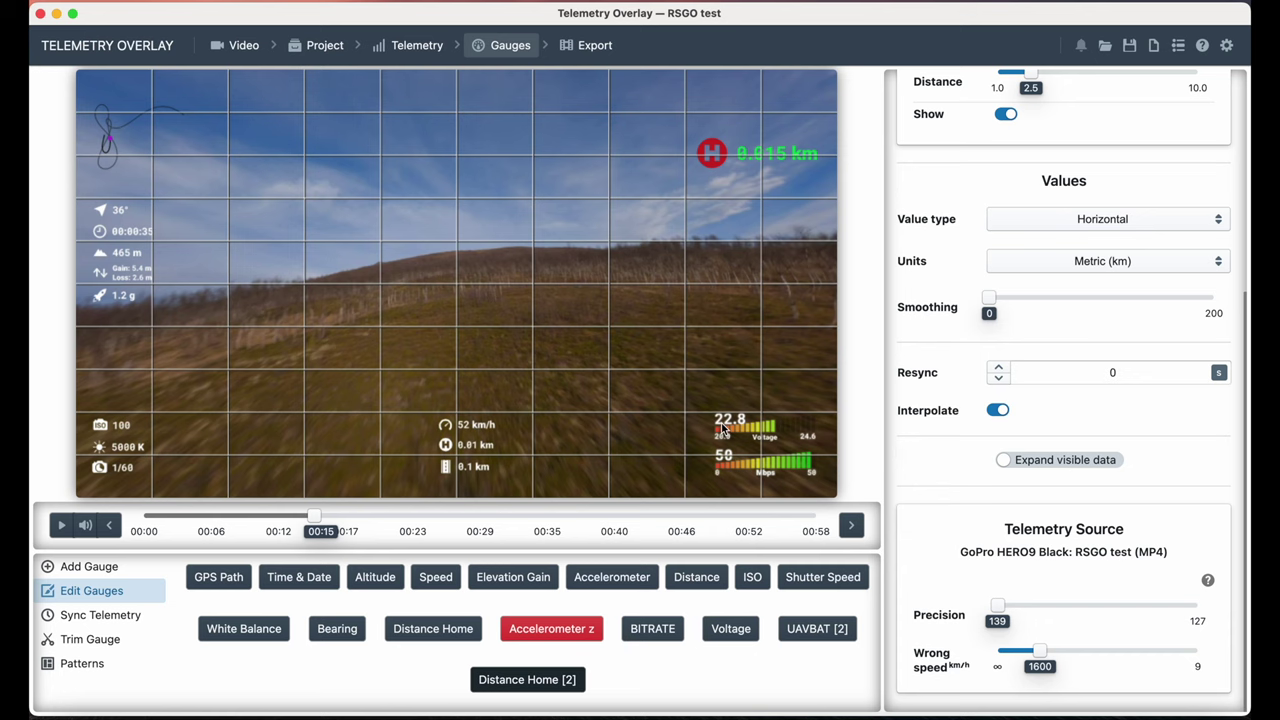
click(750, 437)
click(755, 440)
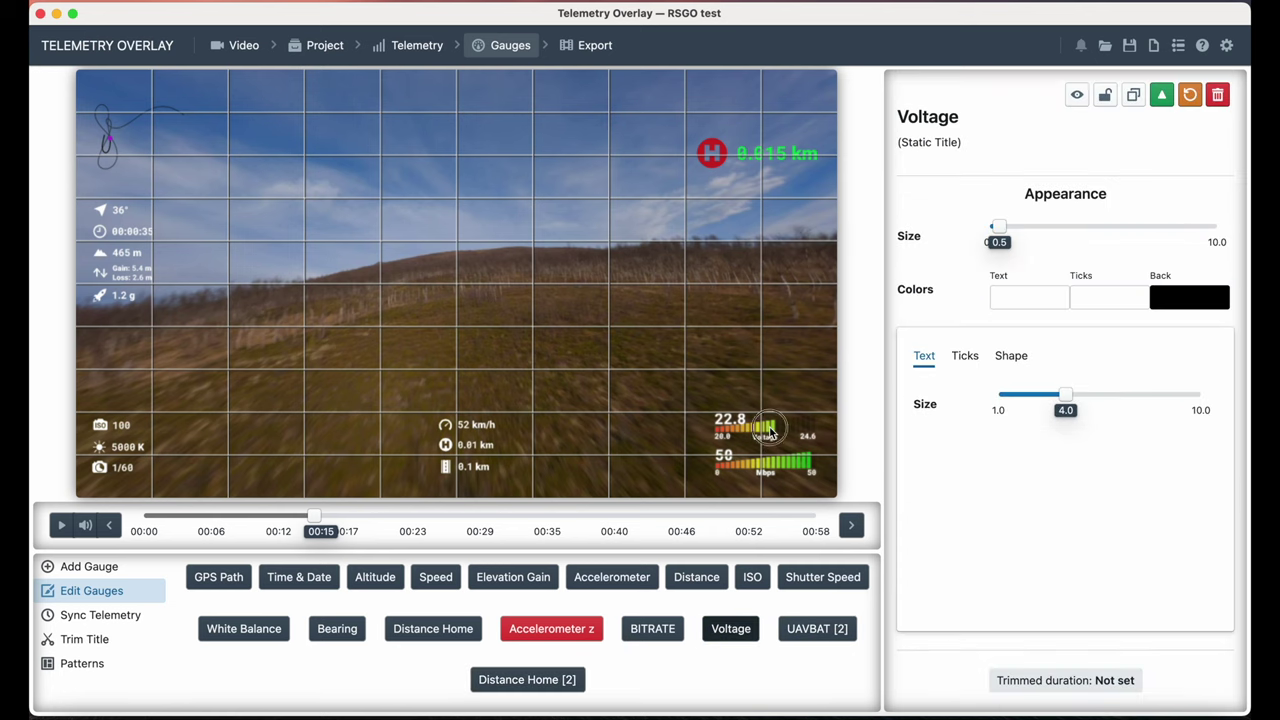
click(758, 438)
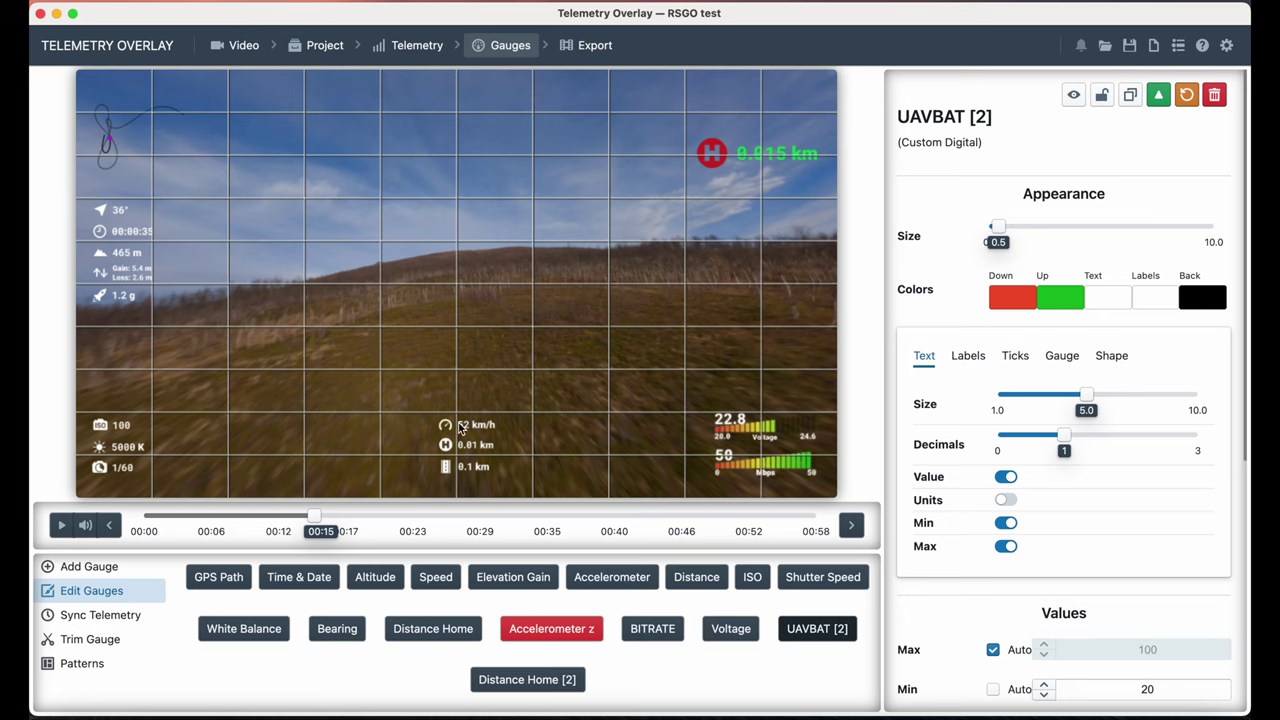
click(760, 430)
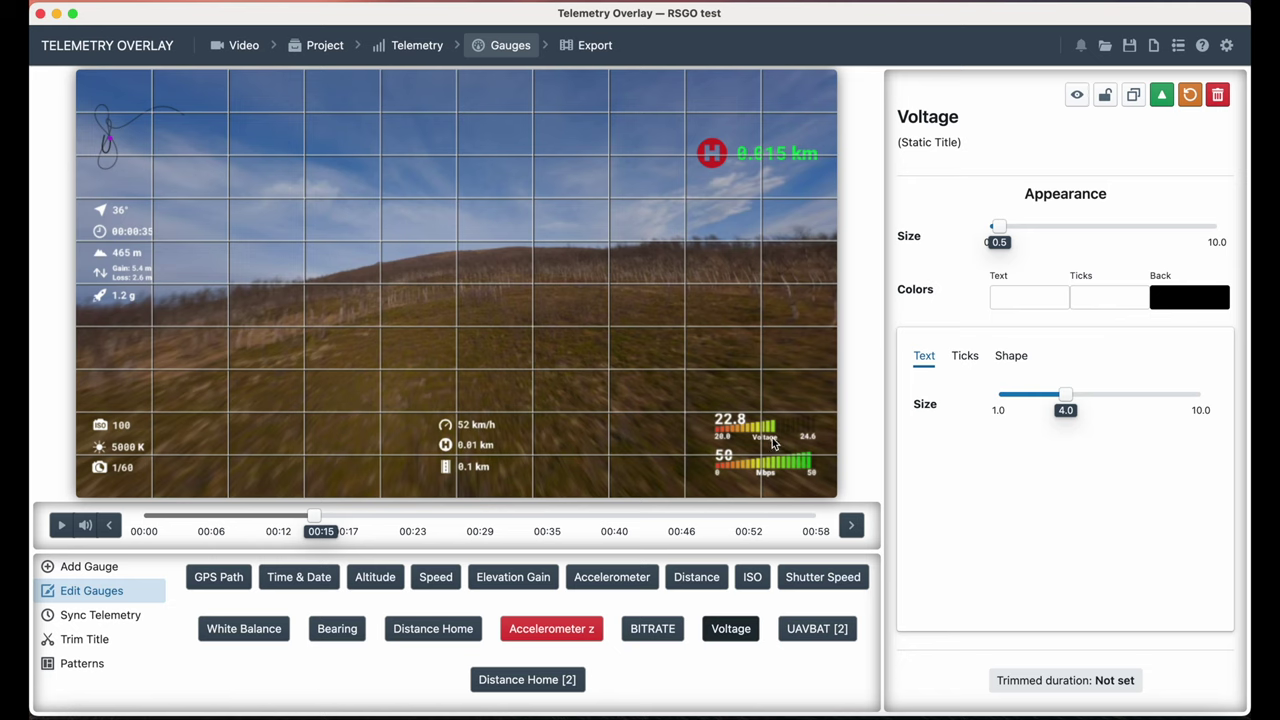
mouse_move(772, 443)
mouse_down()
mouse_move(749, 354)
mouse_move(774, 400)
mouse_move(771, 443)
mouse_up()
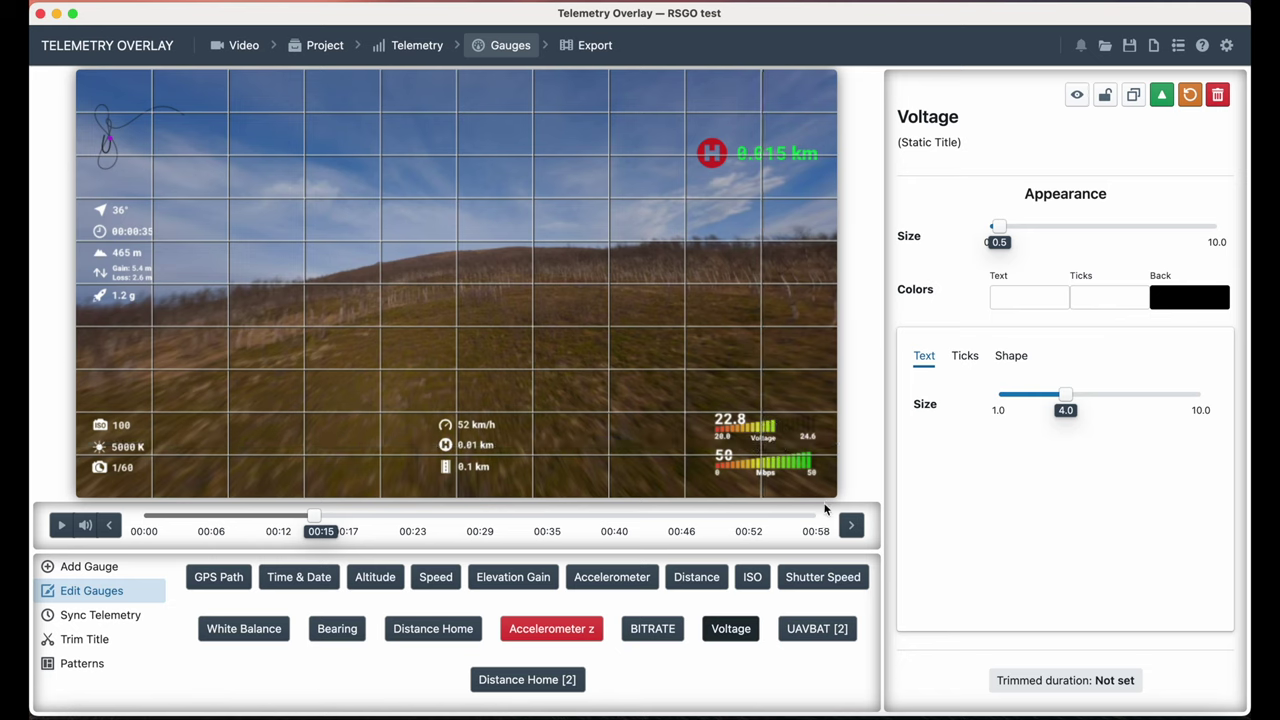
click(772, 444)
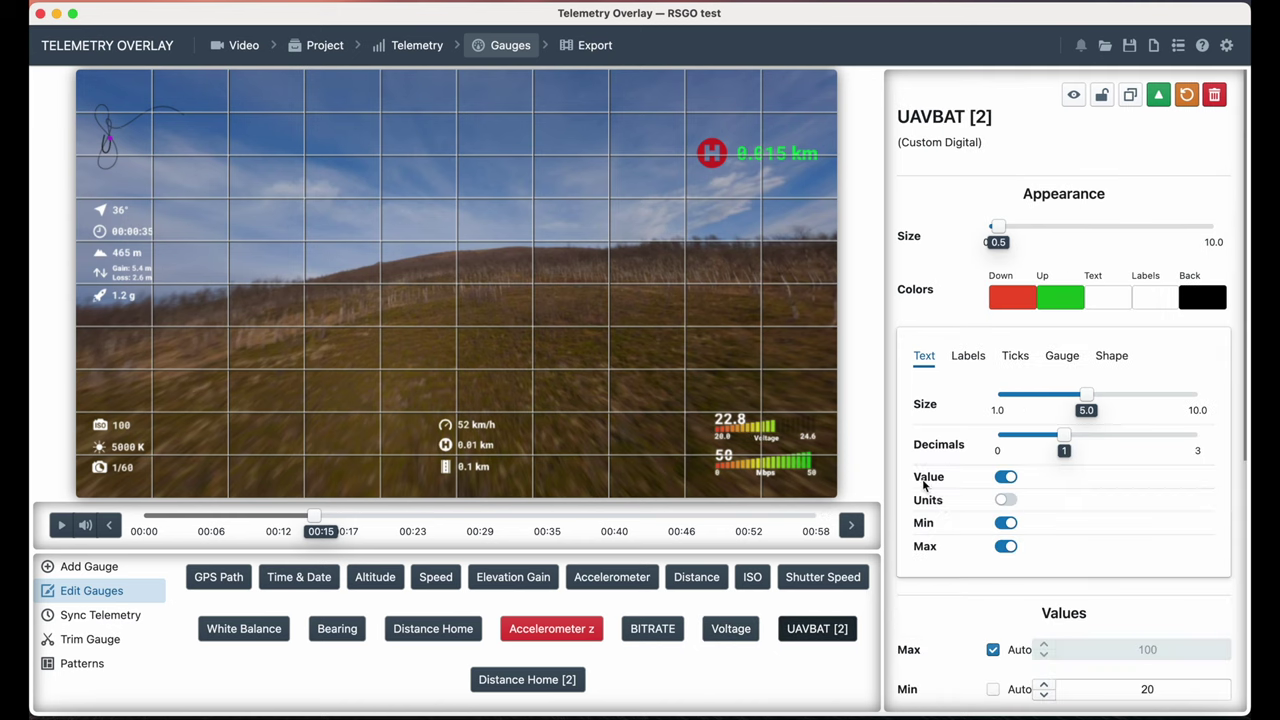
click(772, 444)
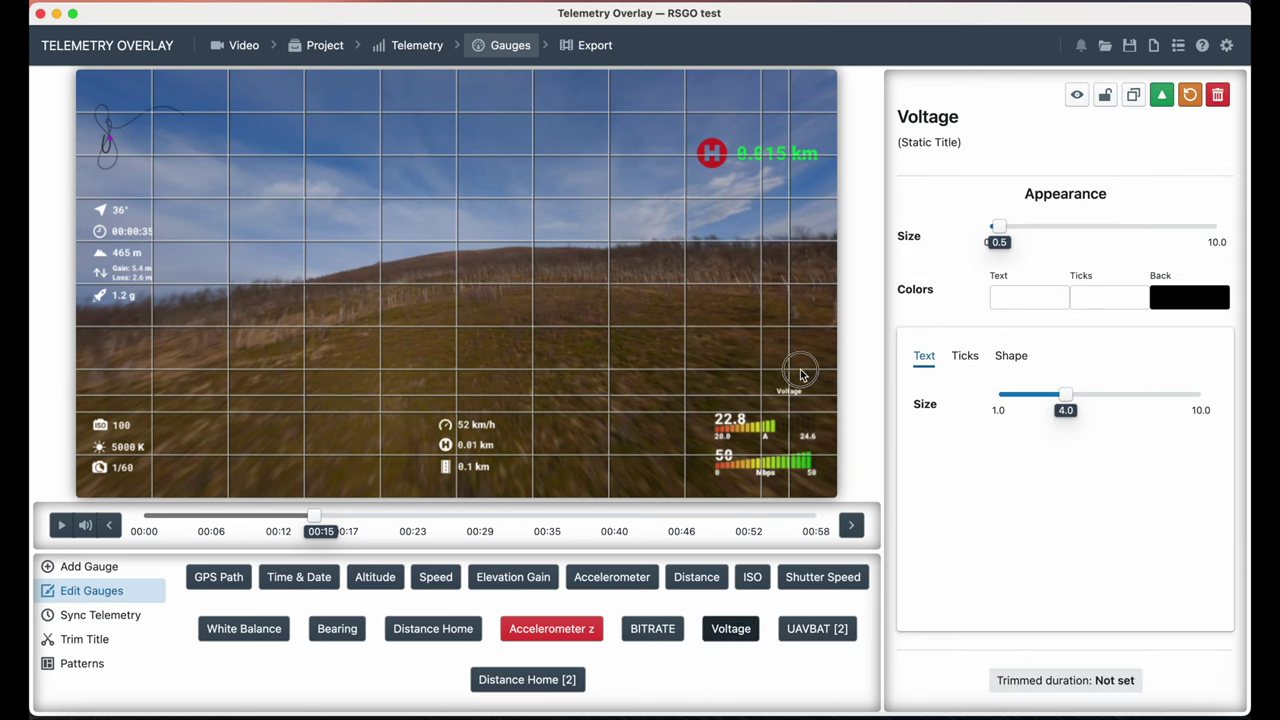
click(773, 436)
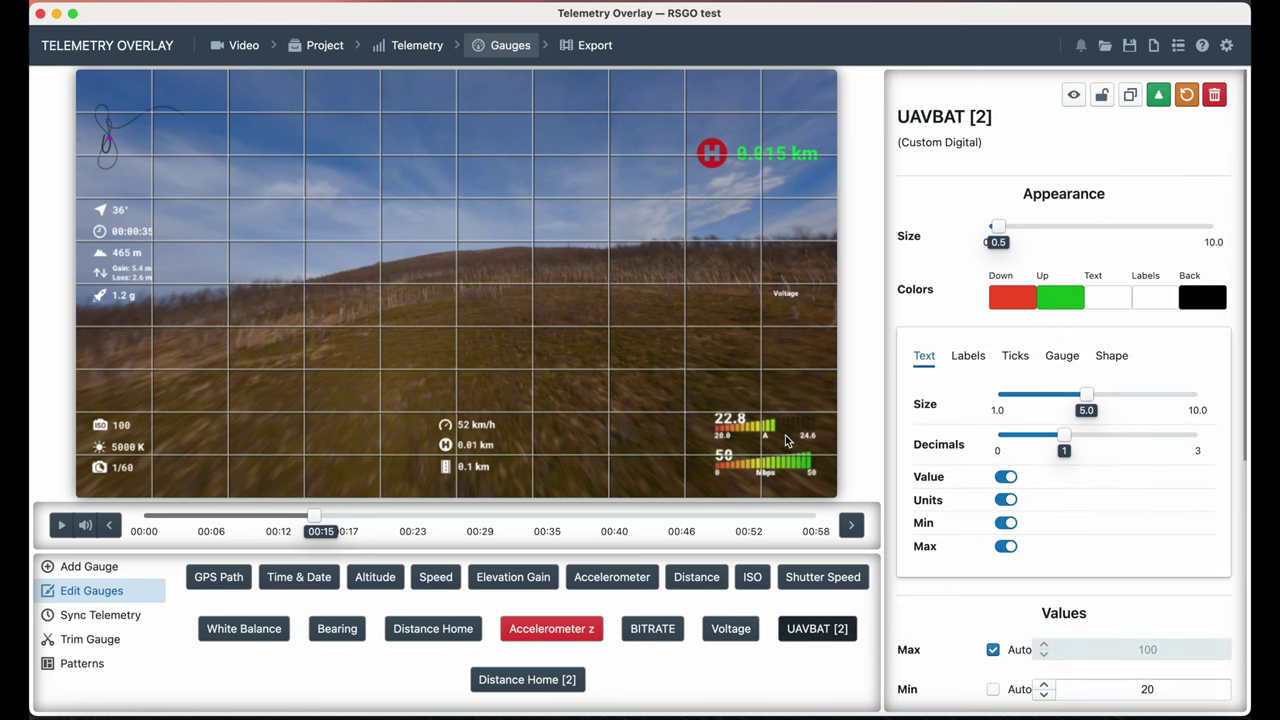
scroll(1023, 587, down, 2)
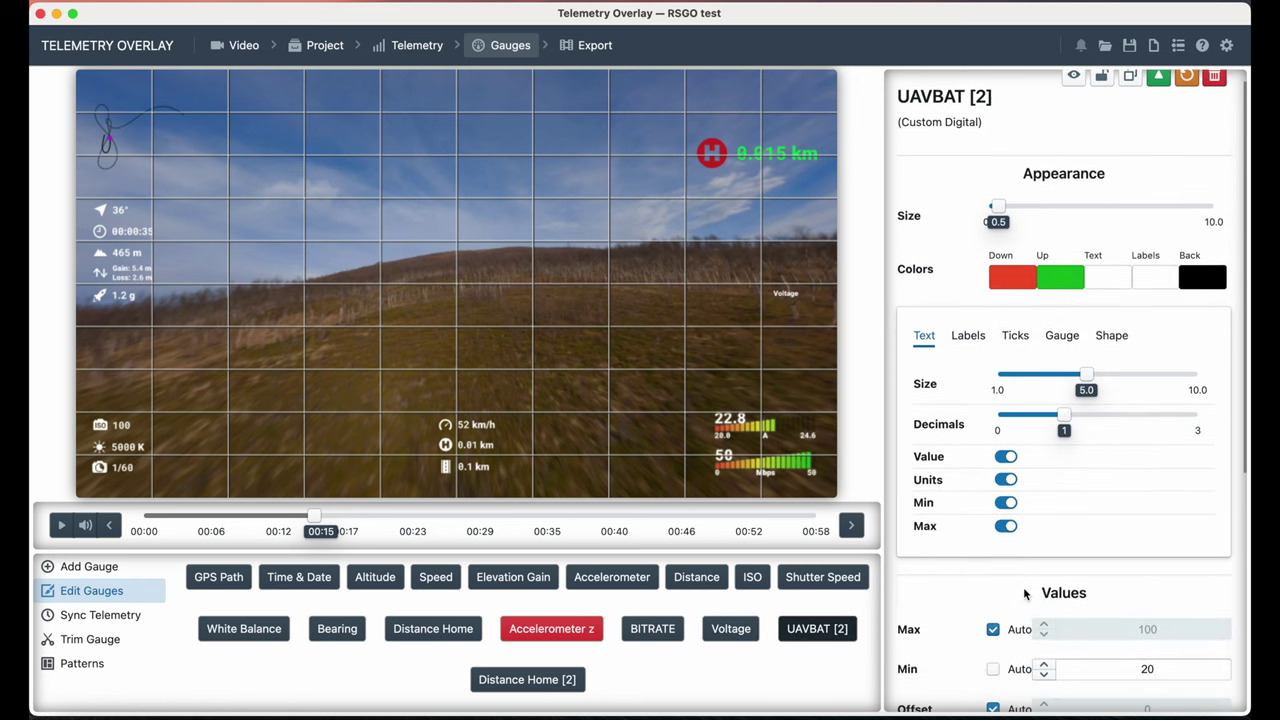
click(1006, 458)
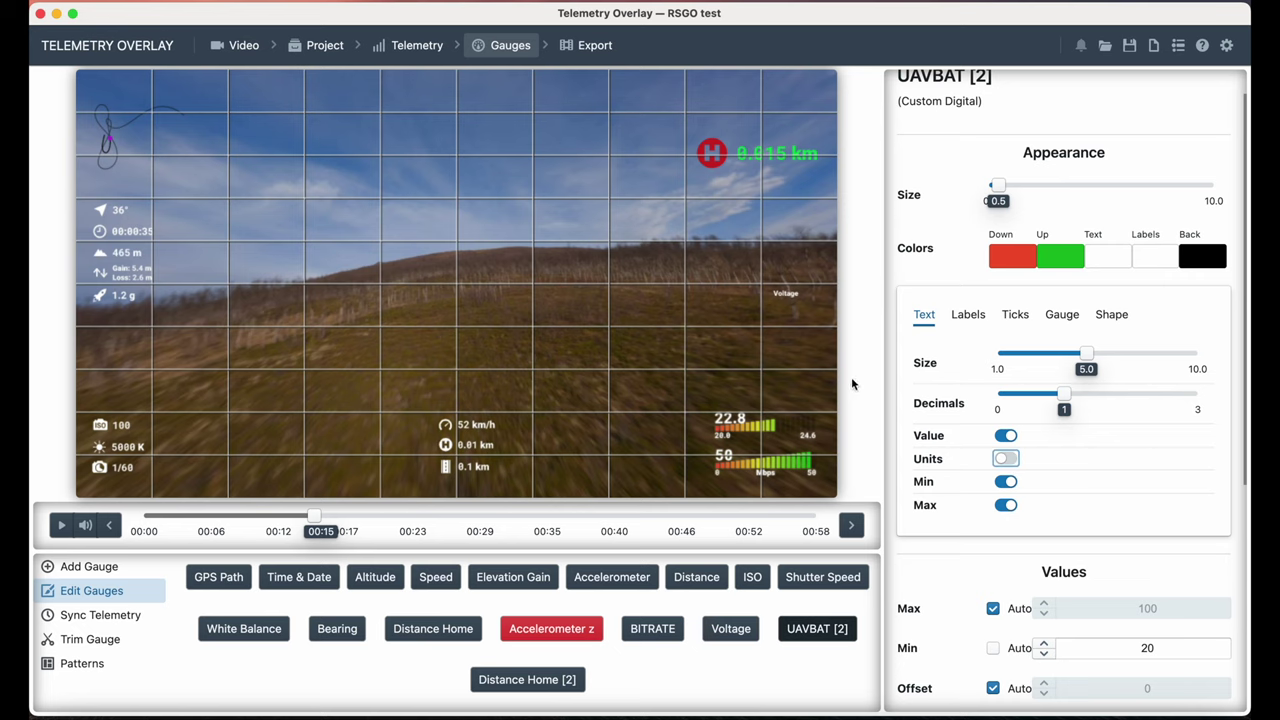
click(788, 296)
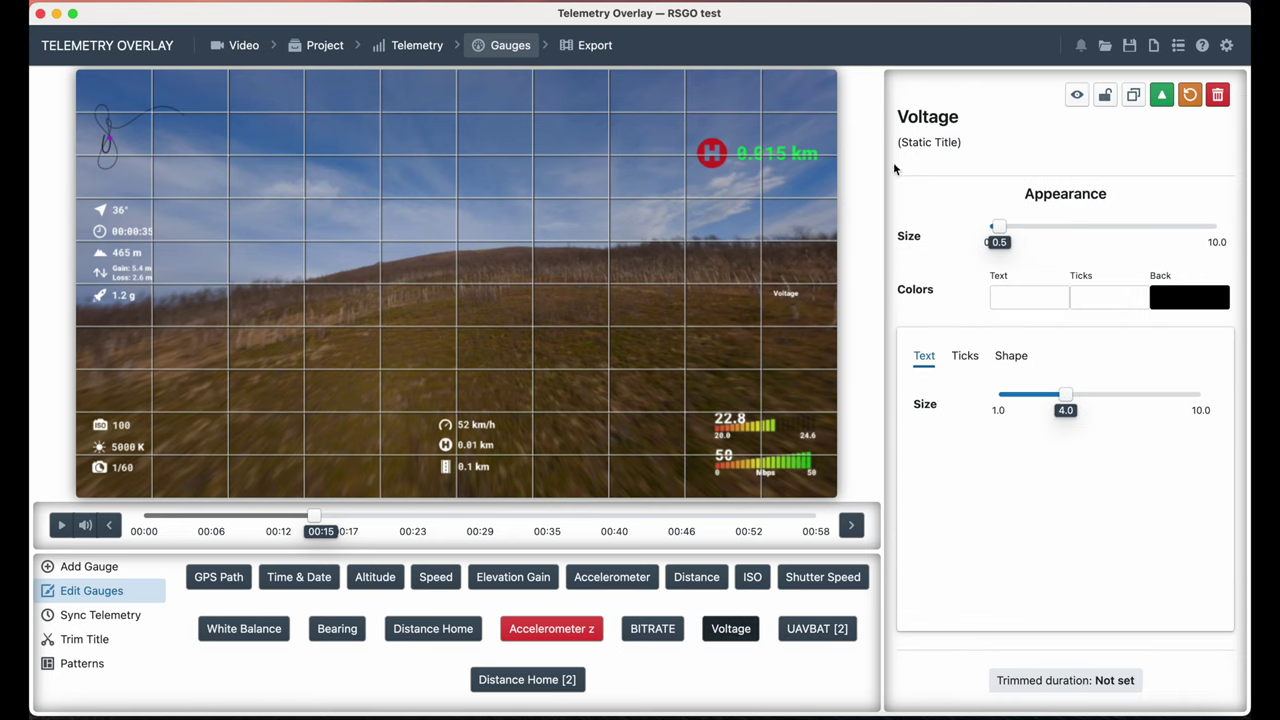
drag(788, 296, 762, 437)
click(1226, 45)
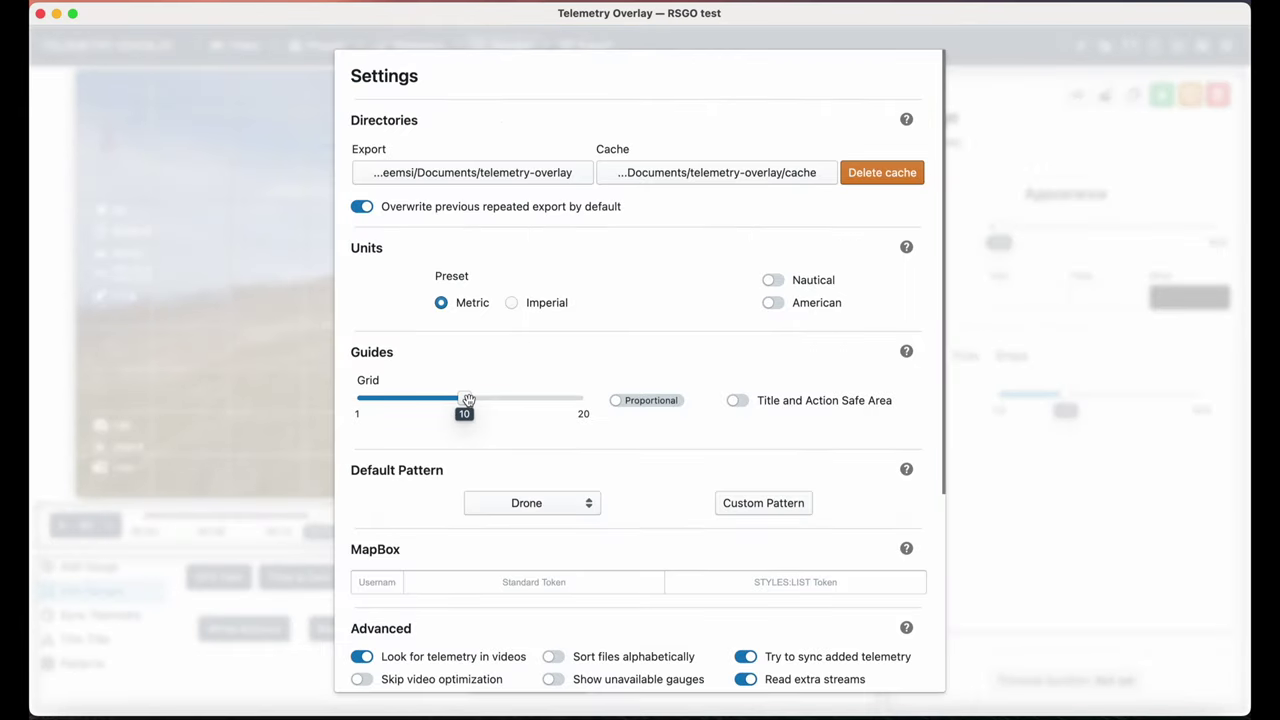
drag(465, 399, 380, 391)
key(Escape)
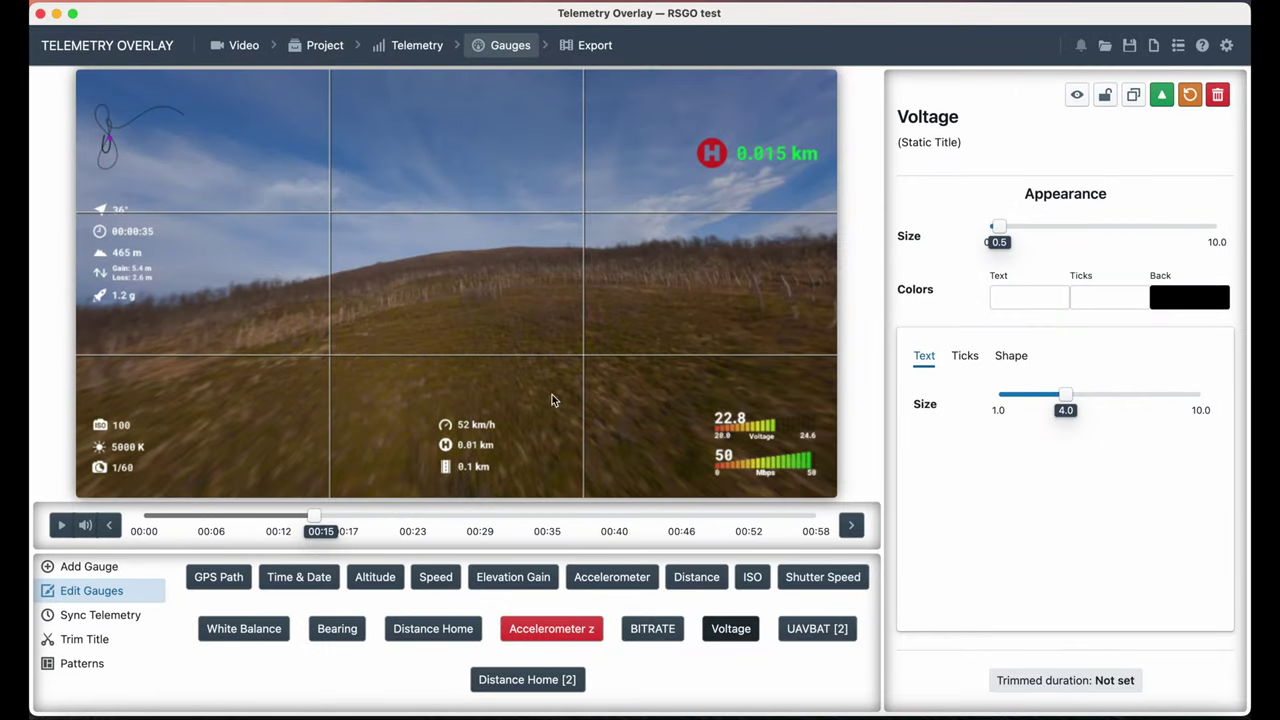
click(1226, 45)
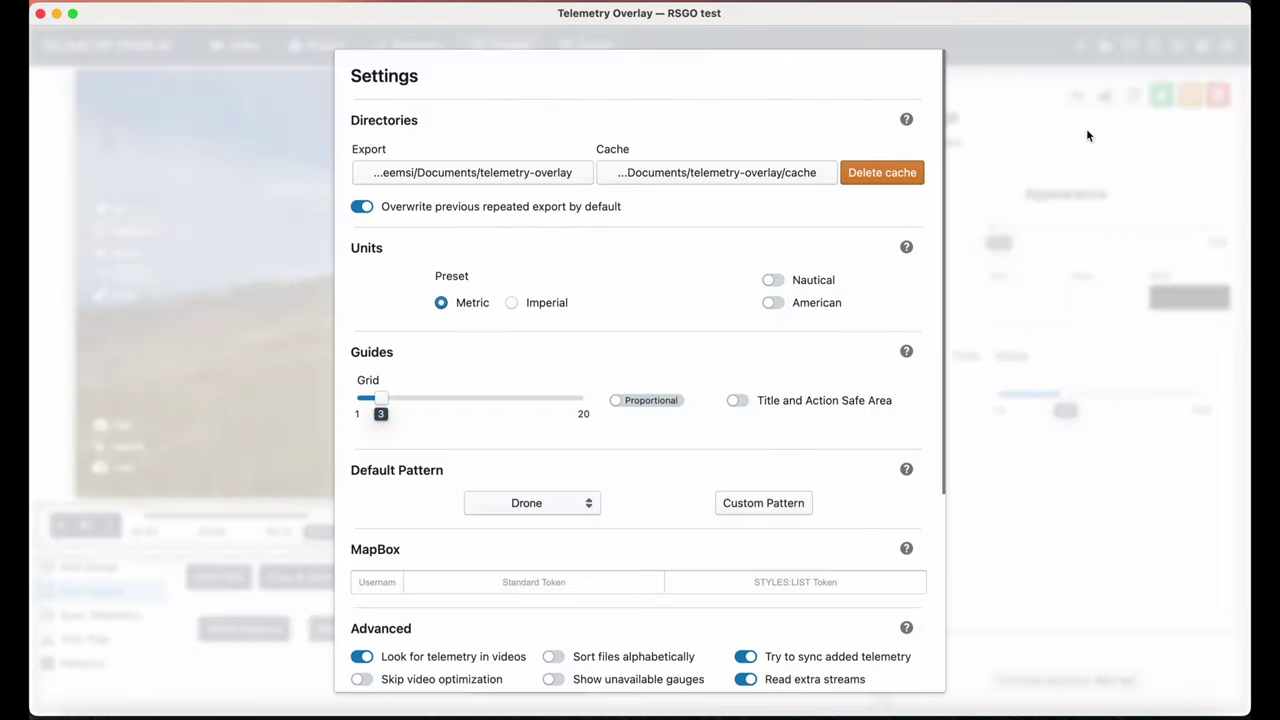
drag(381, 398, 466, 398)
click(203, 391)
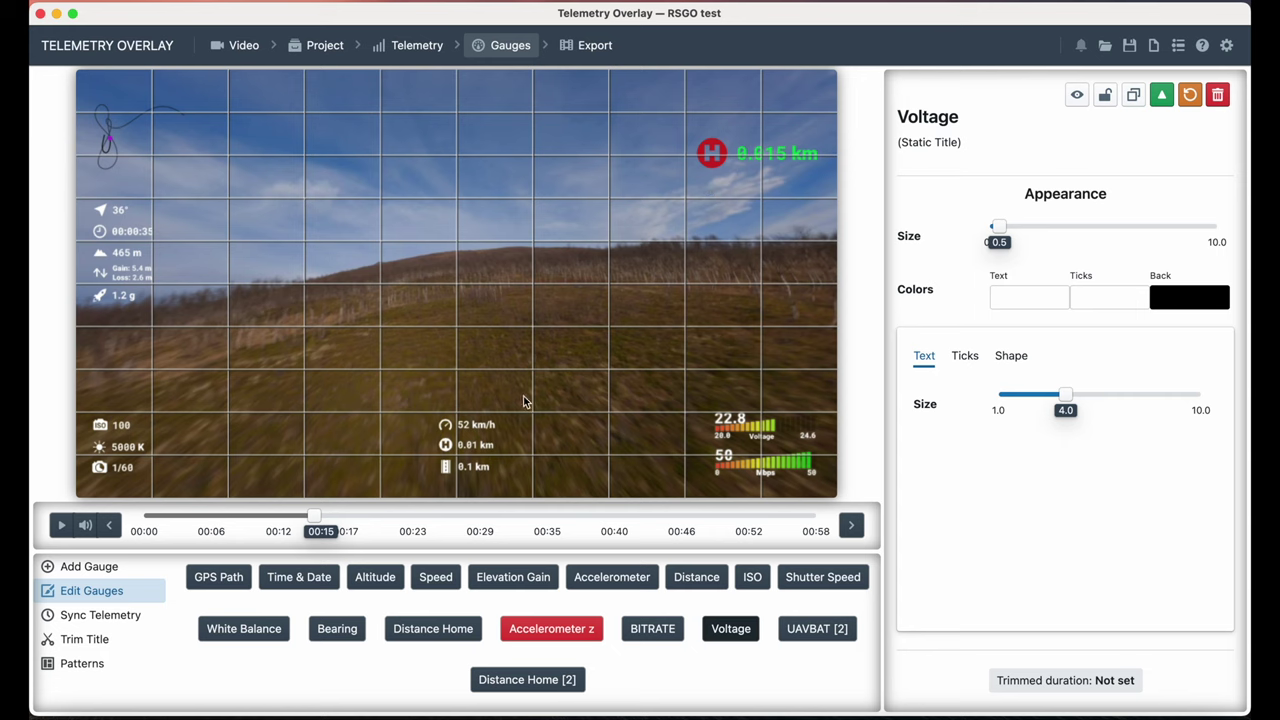
click(1226, 45)
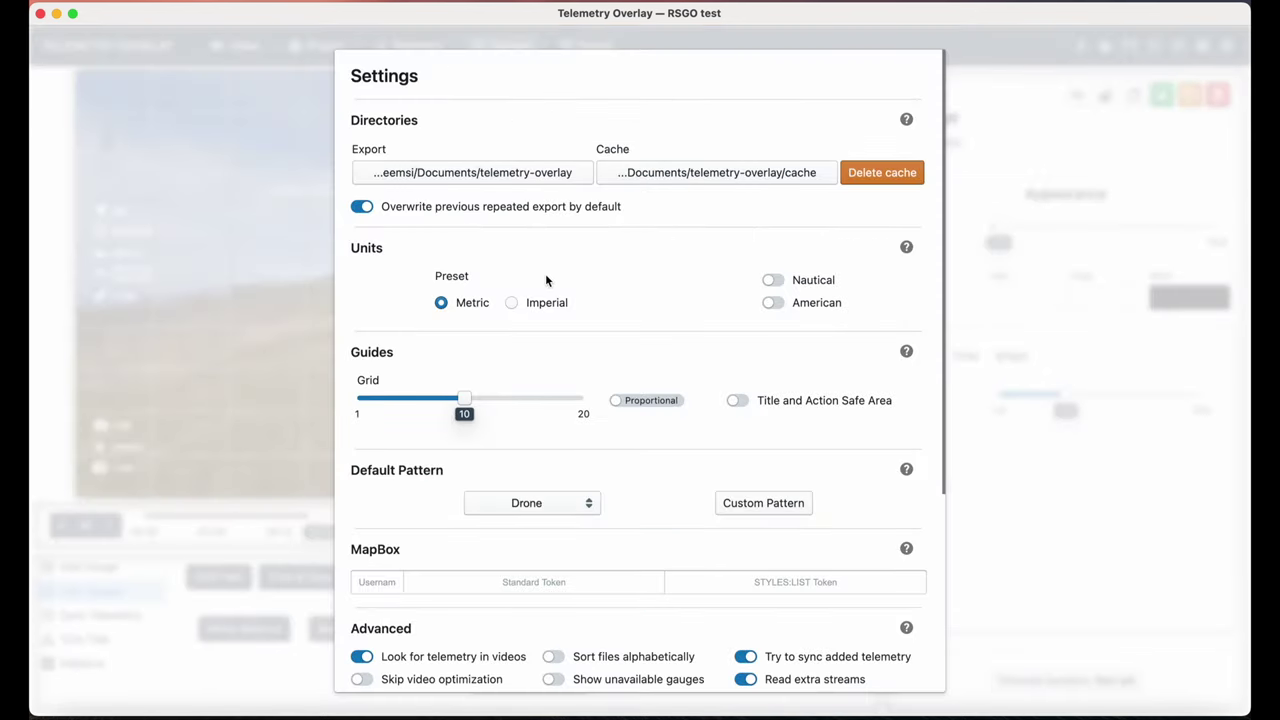
scroll(508, 558, down, 5)
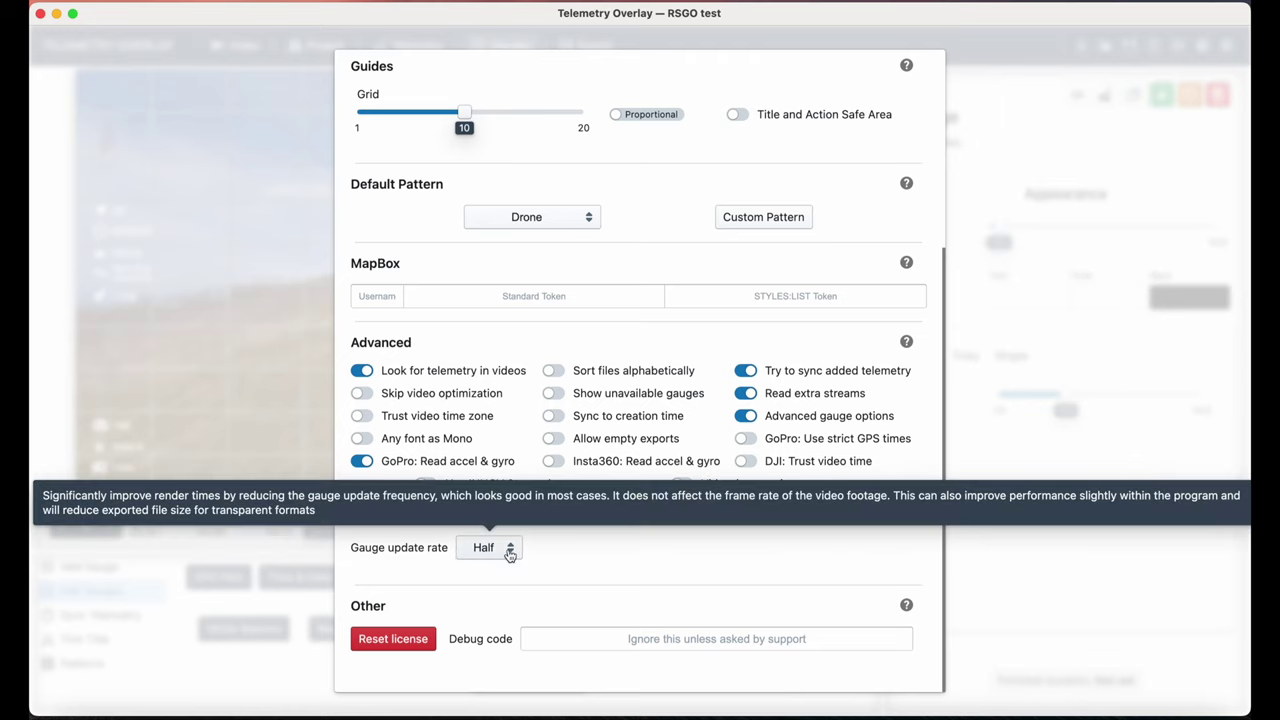
click(510, 552)
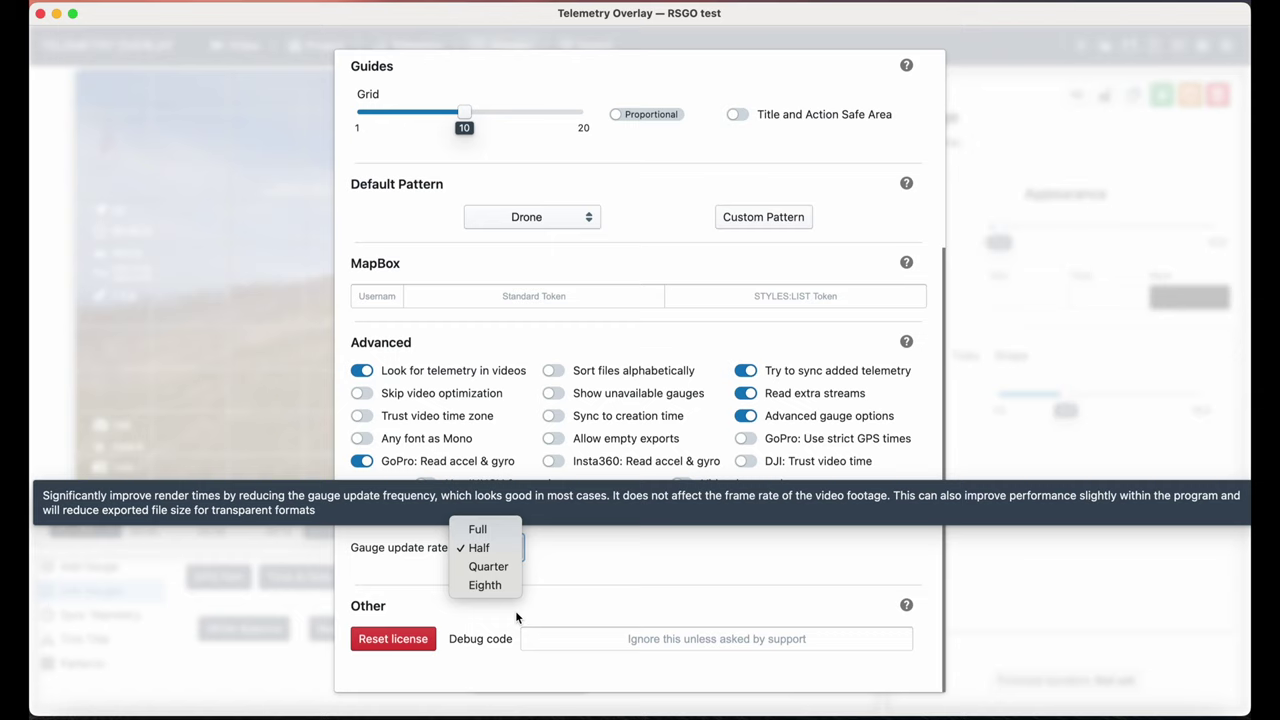
click(505, 566)
click(503, 550)
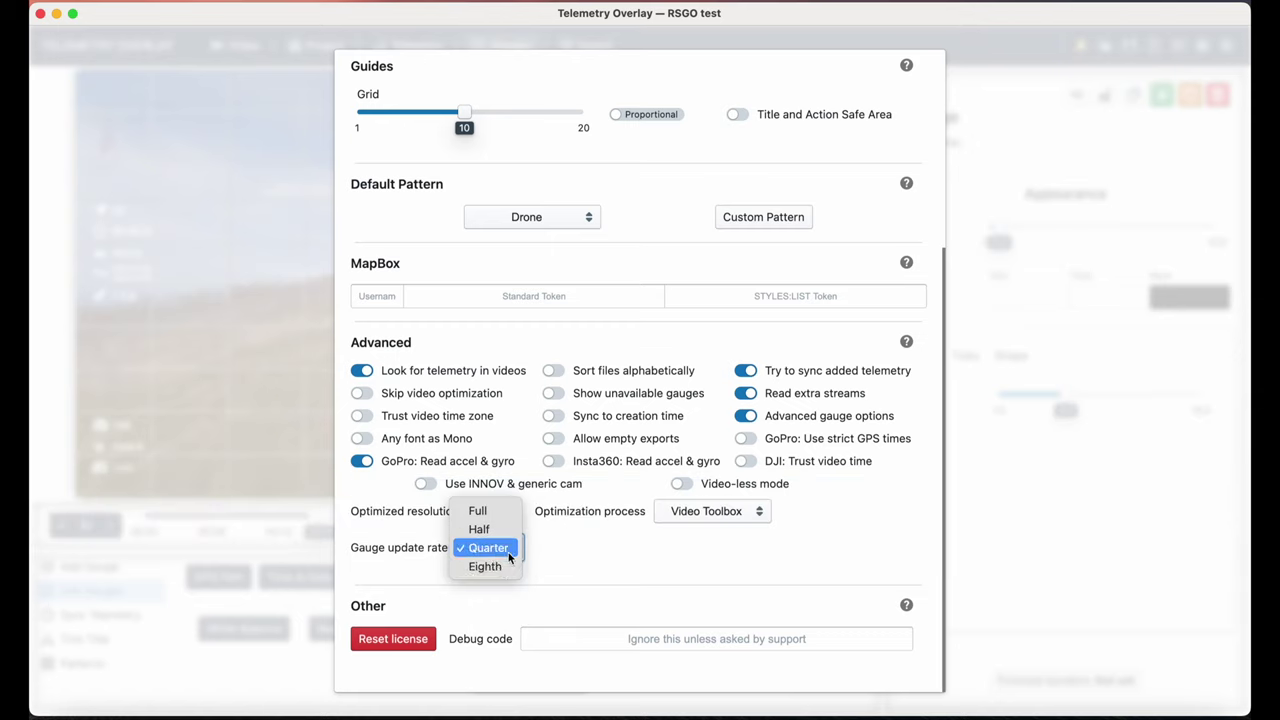
click(613, 582)
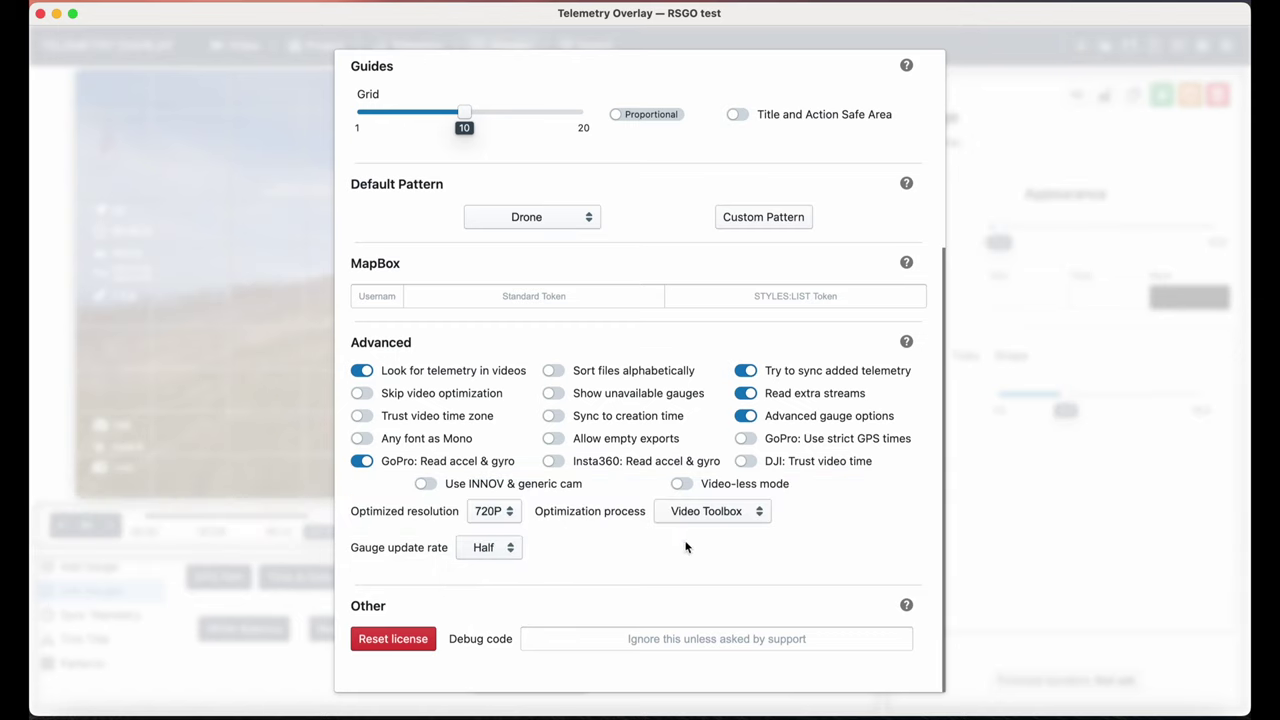
key(Escape)
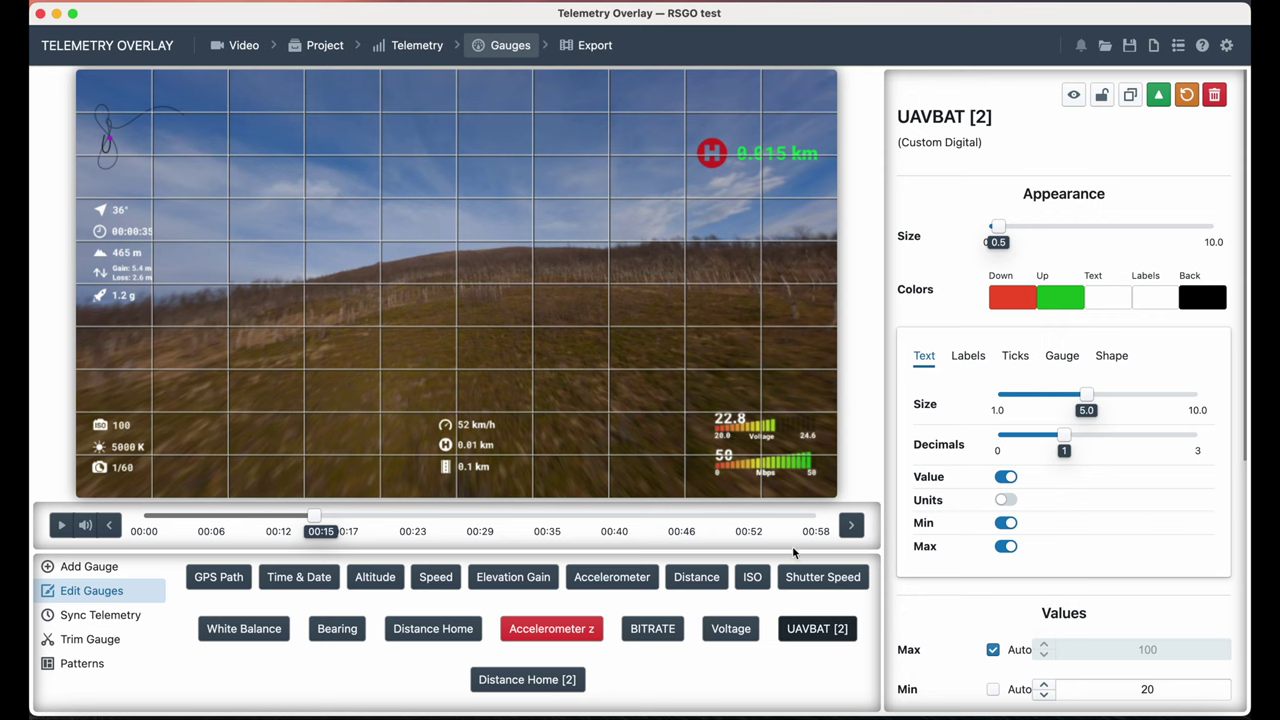
scroll(951, 441, down, 5)
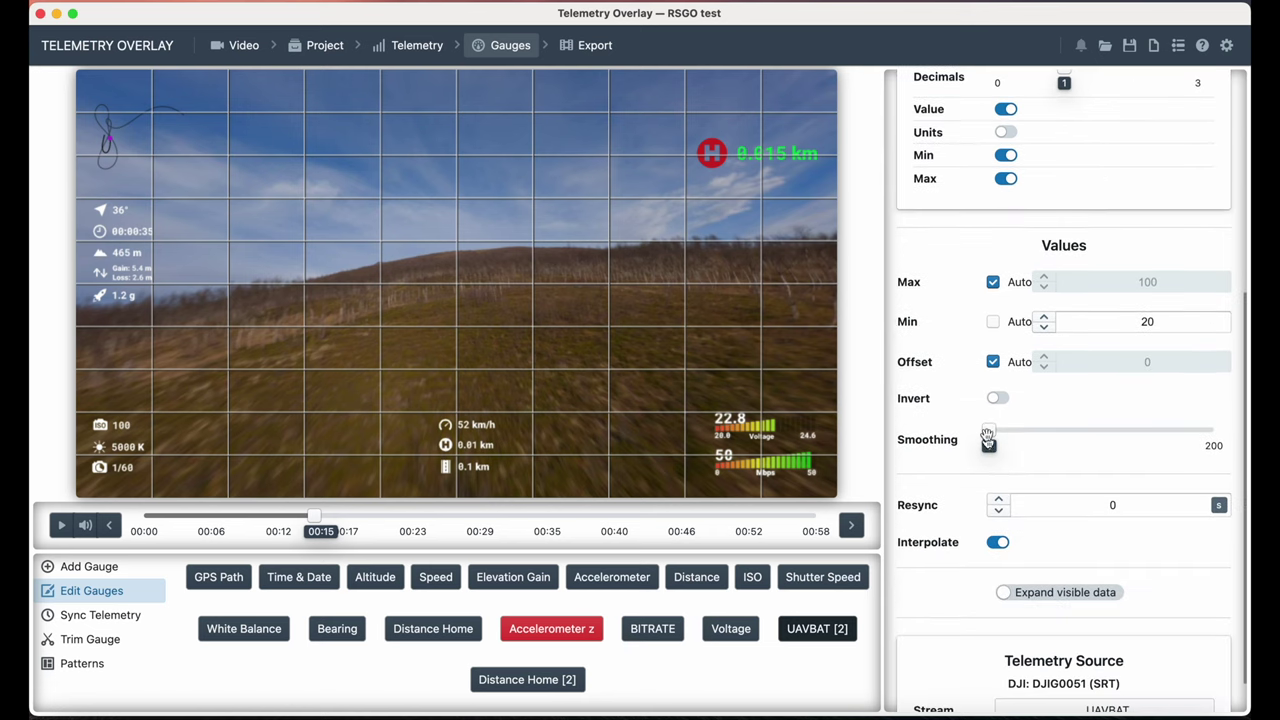
click(993, 432)
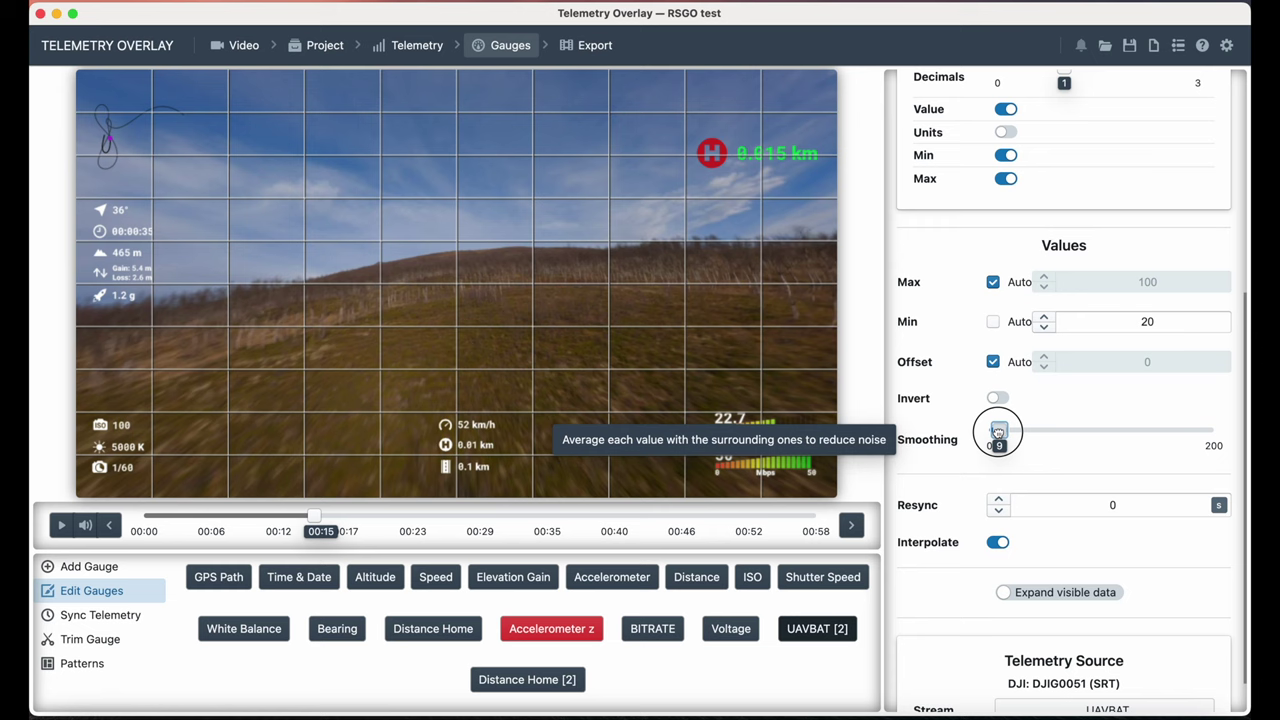
mouse_move(993, 432)
mouse_down()
mouse_move(1234, 429)
mouse_move(963, 434)
mouse_move(994, 434)
mouse_move(985, 440)
mouse_move(987, 428)
mouse_up()
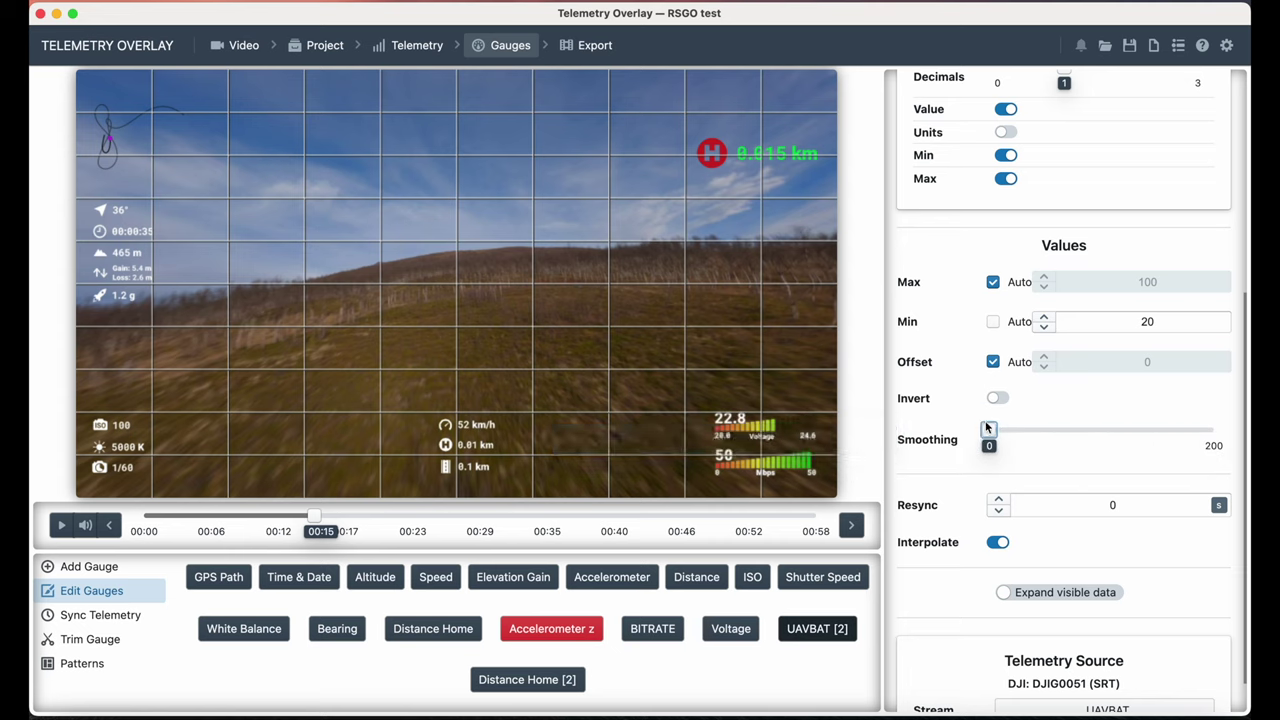
drag(987, 428, 998, 429)
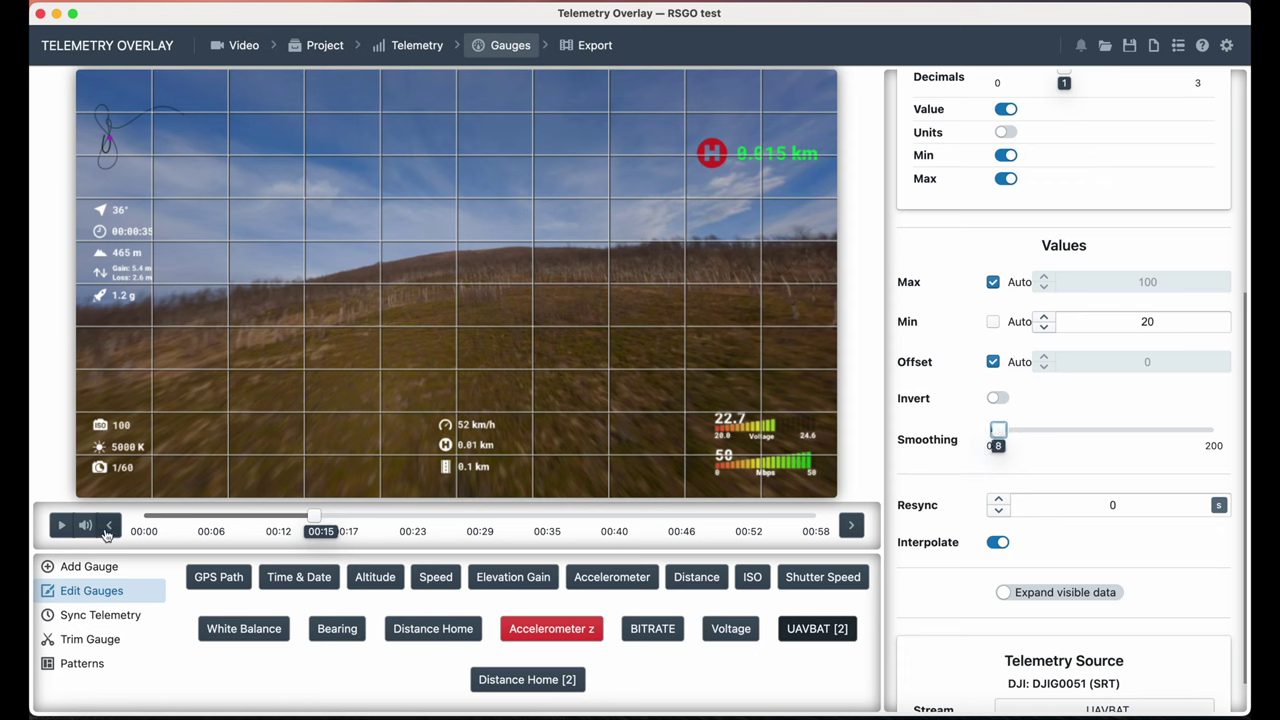
click(61, 525)
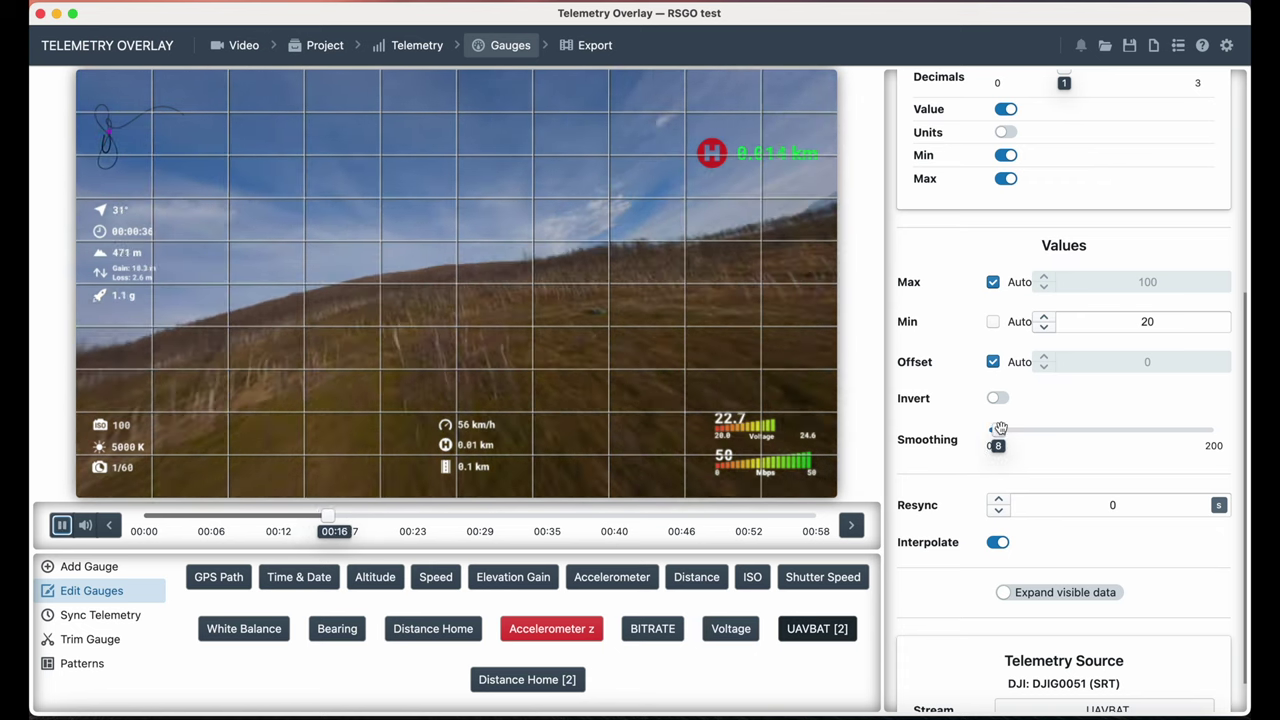
drag(997, 430, 985, 432)
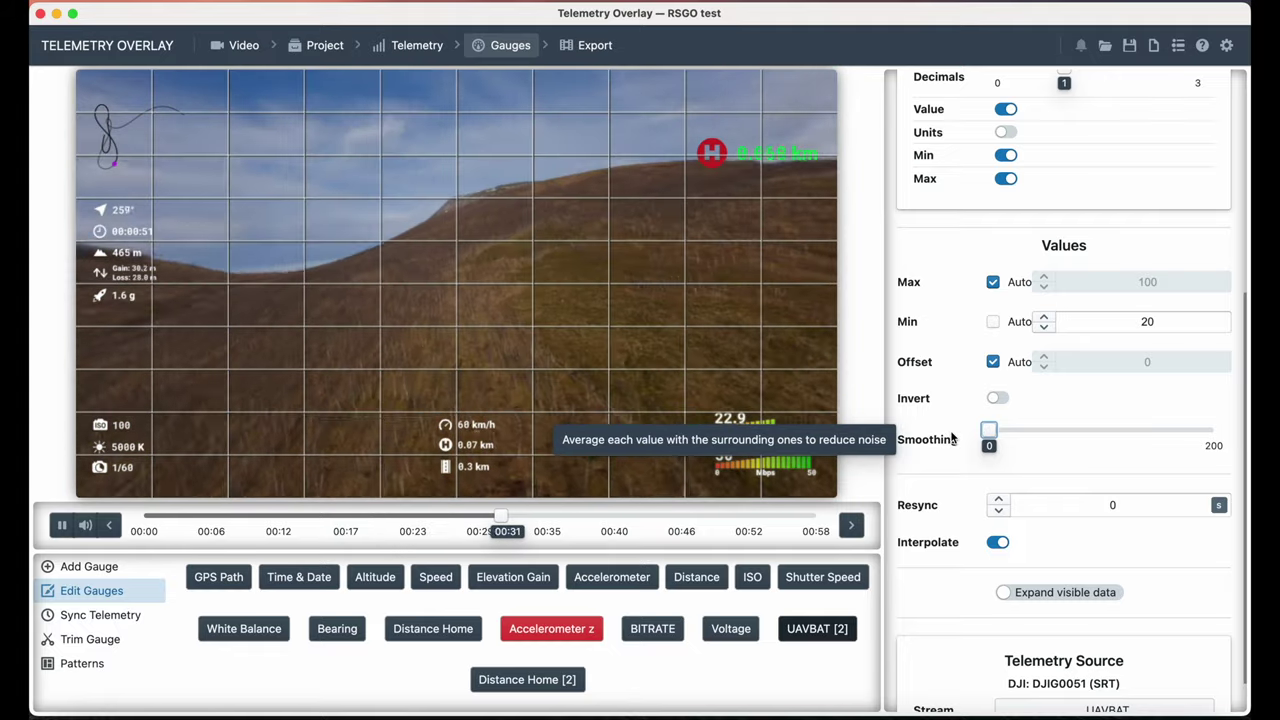
drag(512, 517, 469, 517)
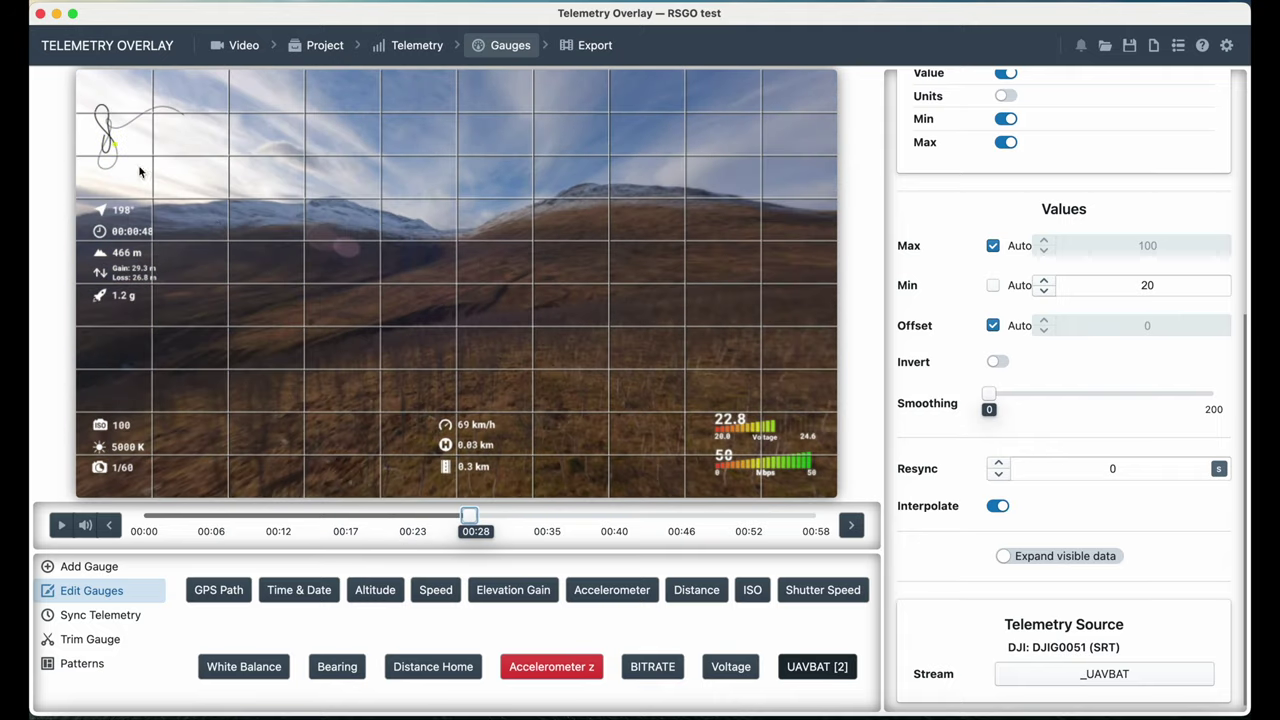
Step: Try Standard, Satellite and Classic map styles on GPS Path, then set the map to None
click(112, 130)
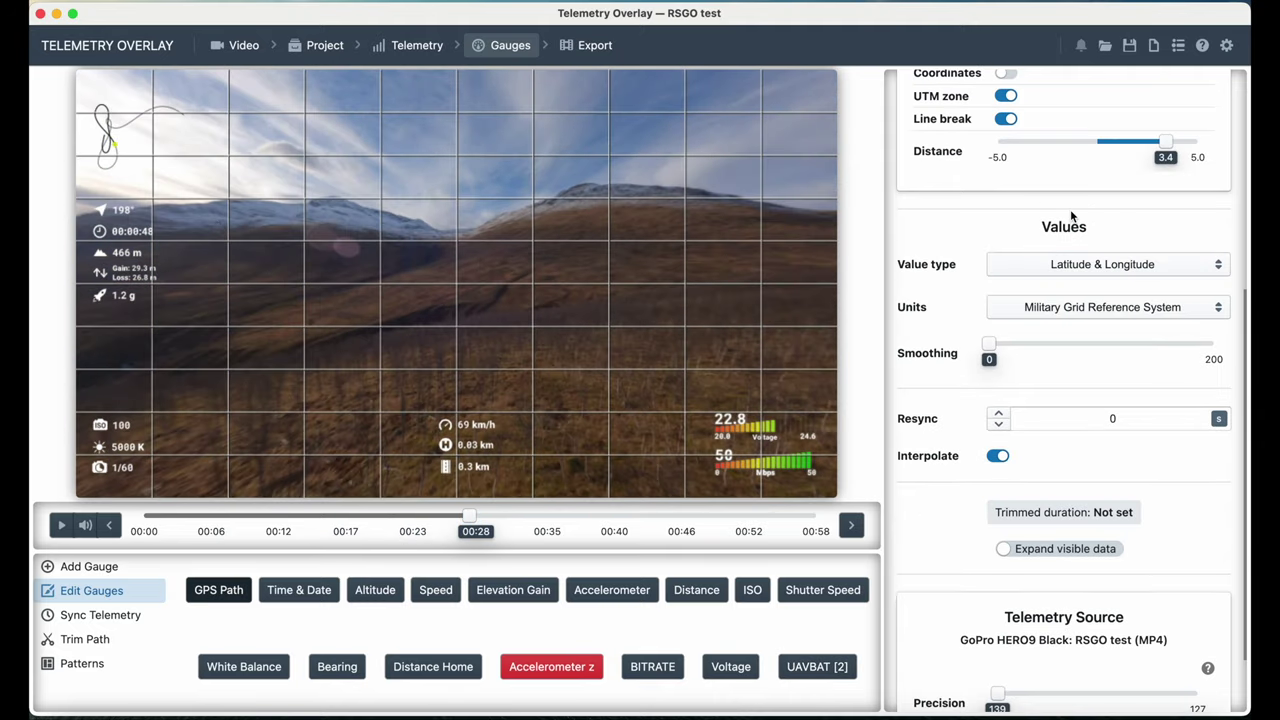
scroll(1071, 215, up, 5)
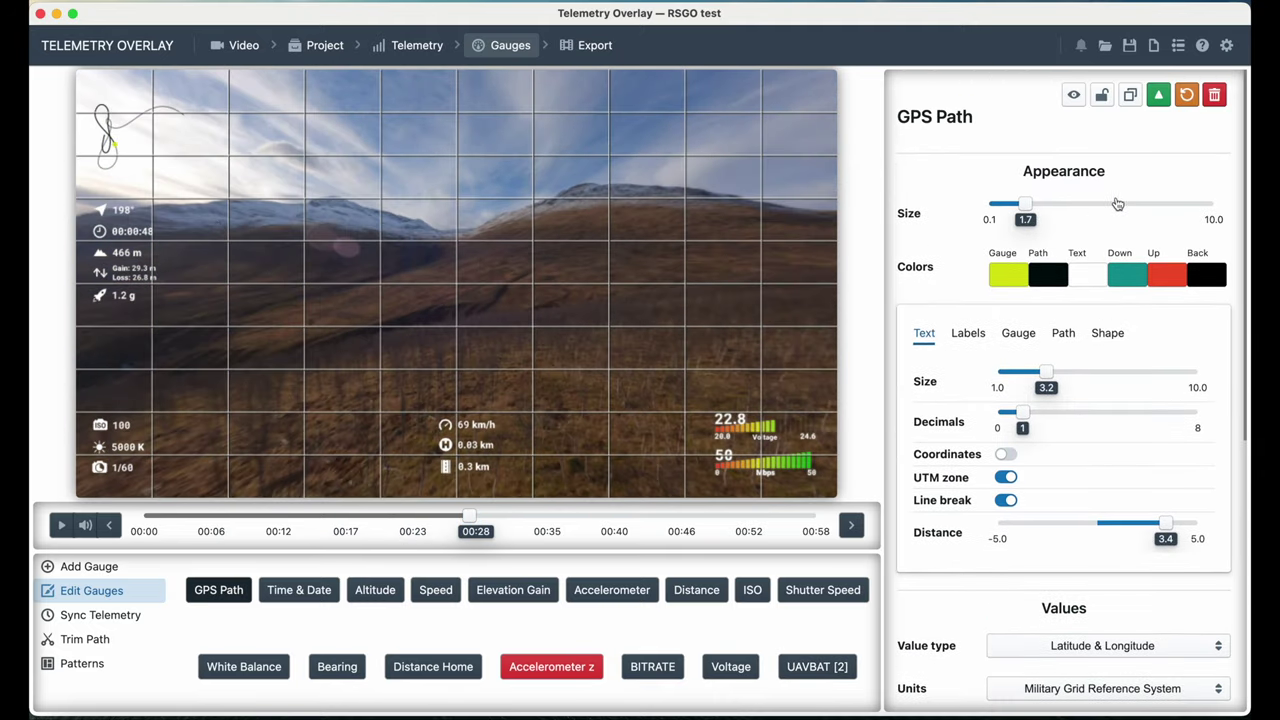
click(1108, 333)
click(1091, 381)
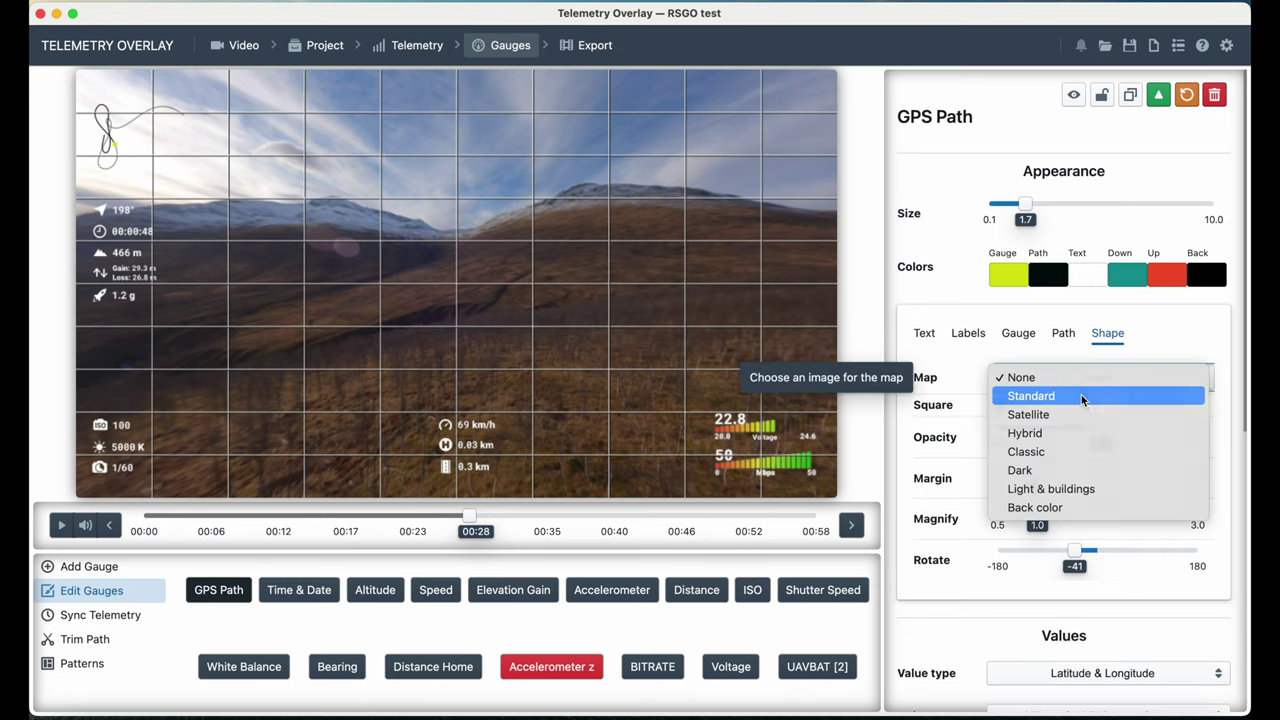
click(1081, 394)
click(1098, 377)
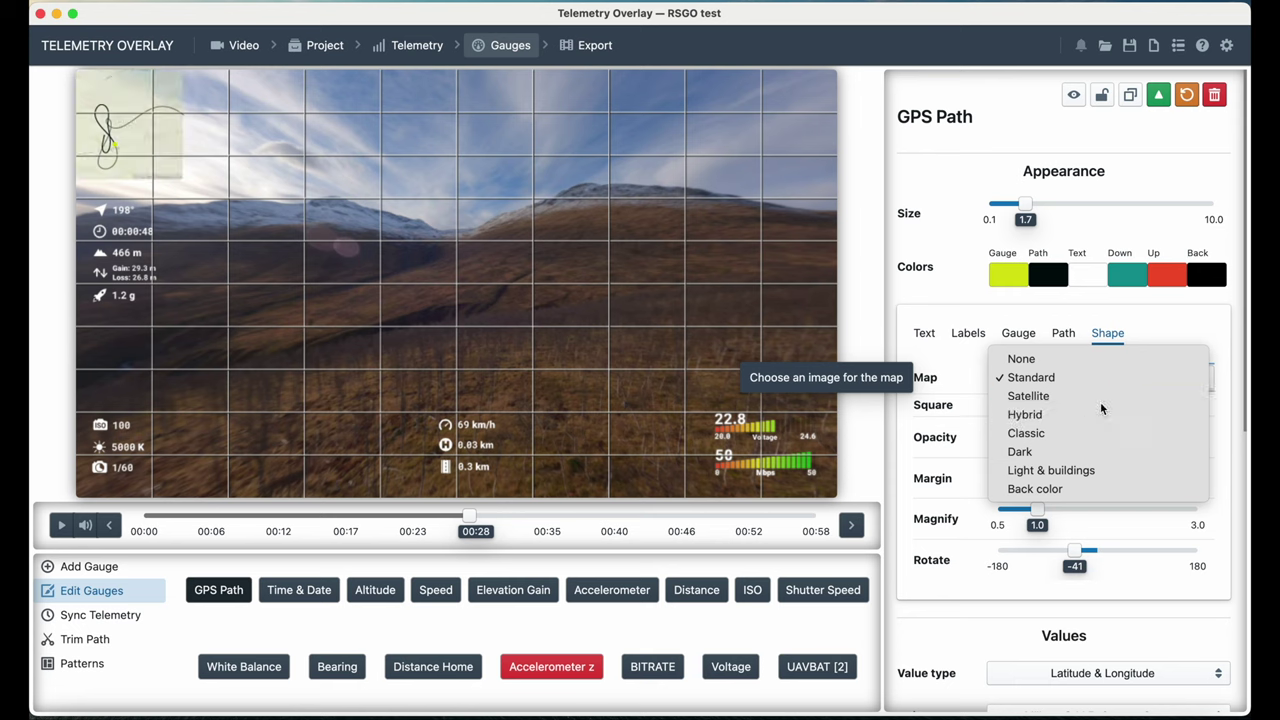
click(1100, 399)
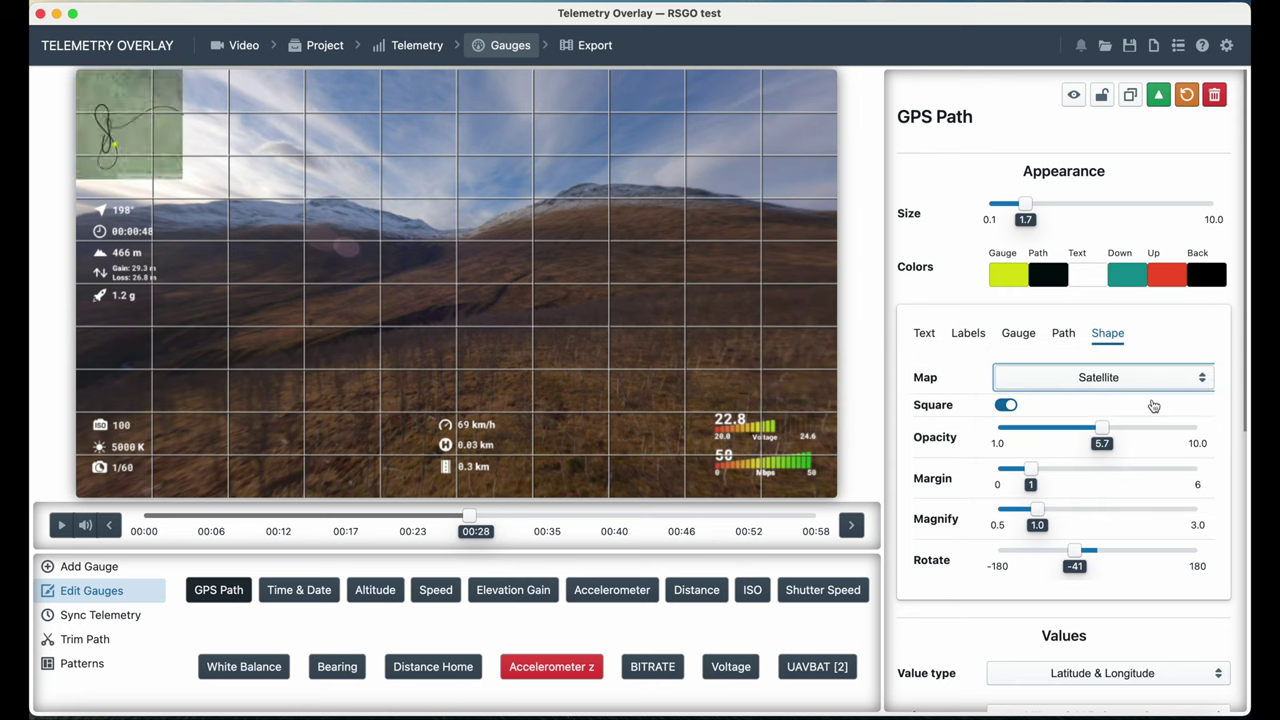
click(1160, 385)
click(1123, 405)
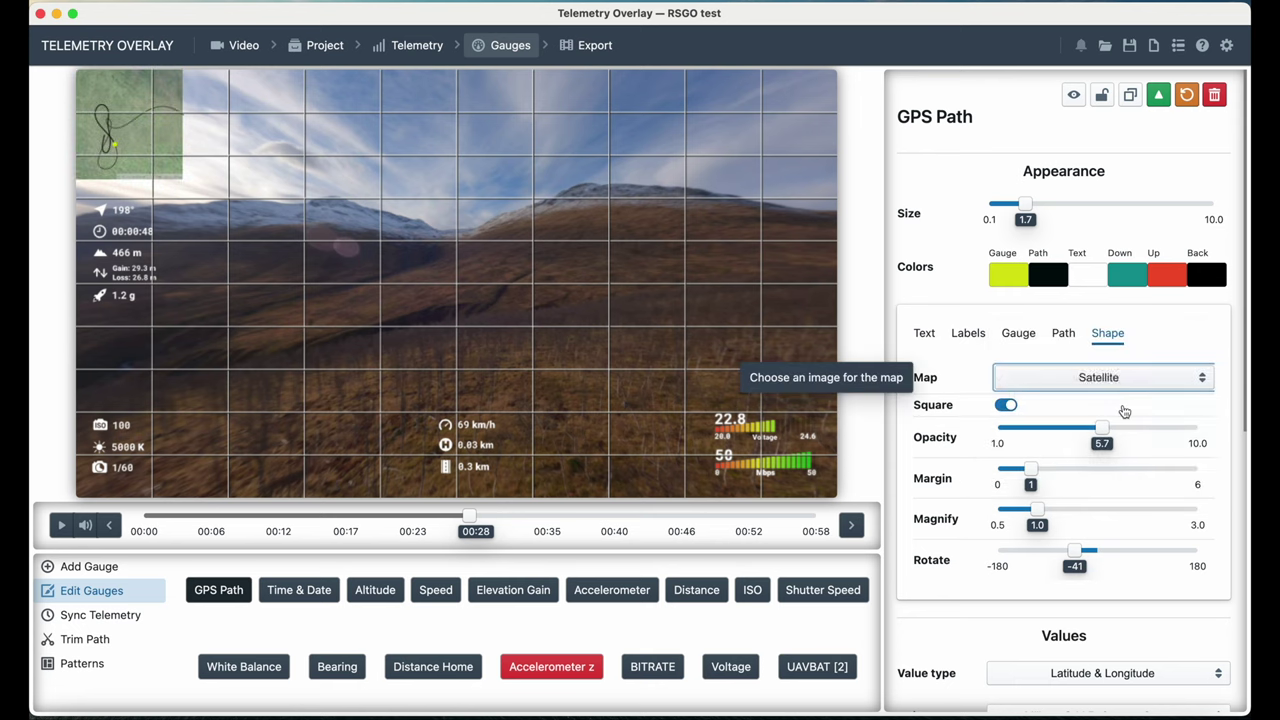
click(1133, 385)
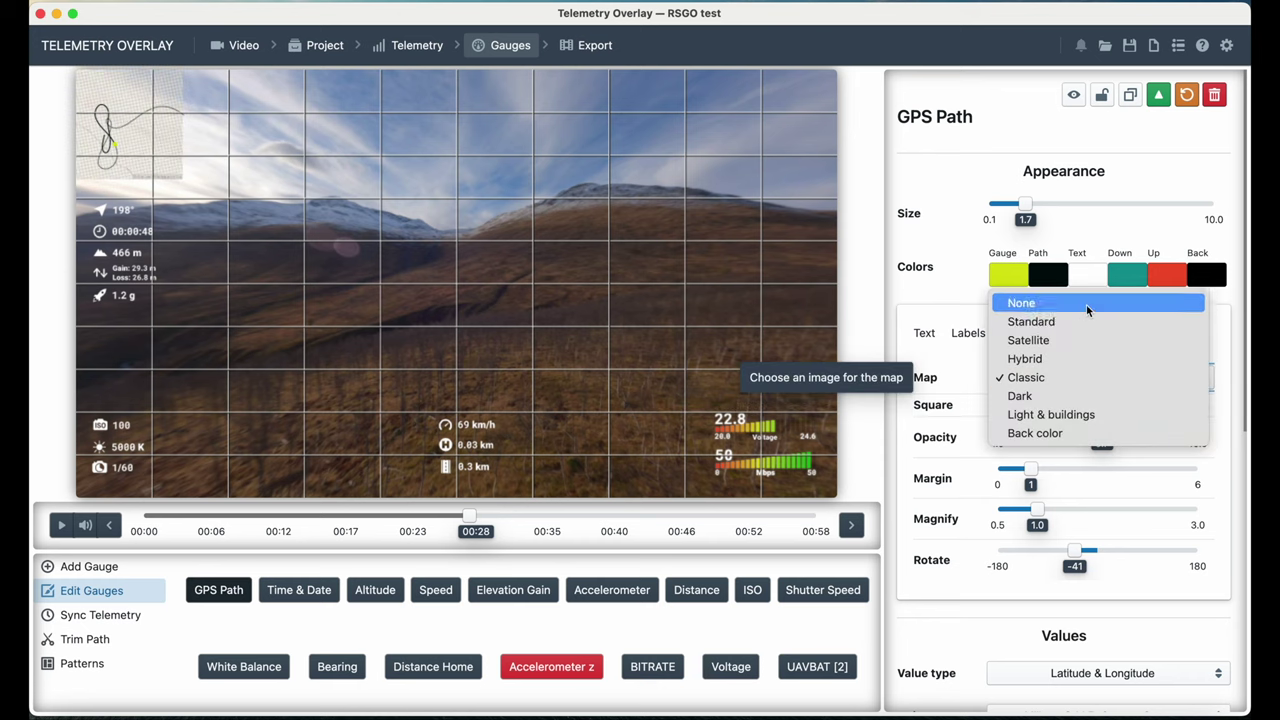
click(1086, 303)
Step: Make the GPS Path marker purple and keep its path line black (#000000)
click(1054, 280)
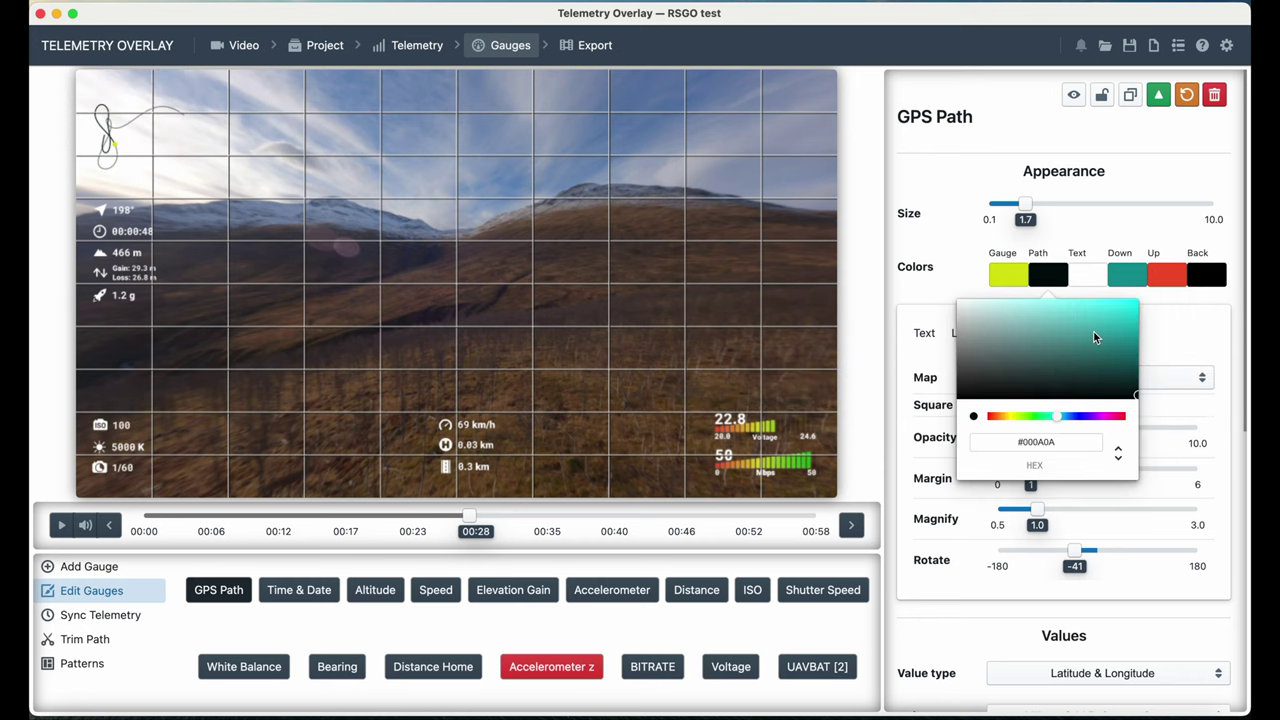
click(1136, 301)
click(1016, 268)
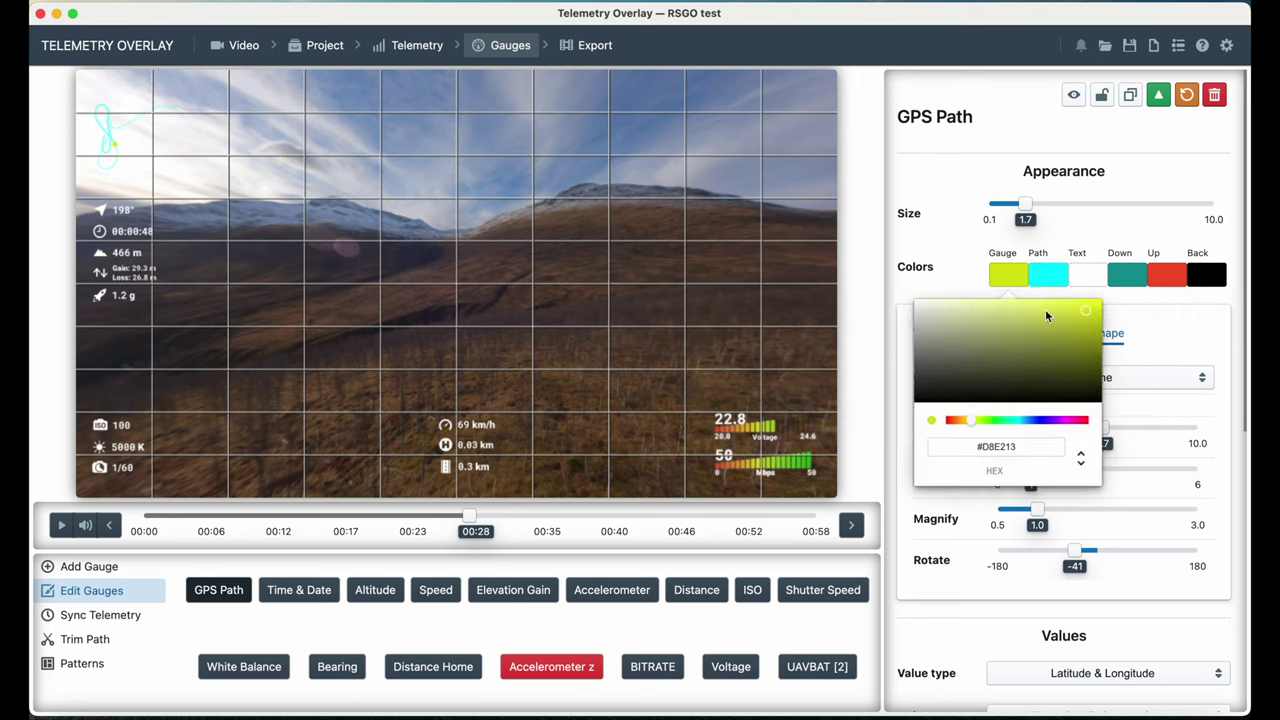
click(1058, 417)
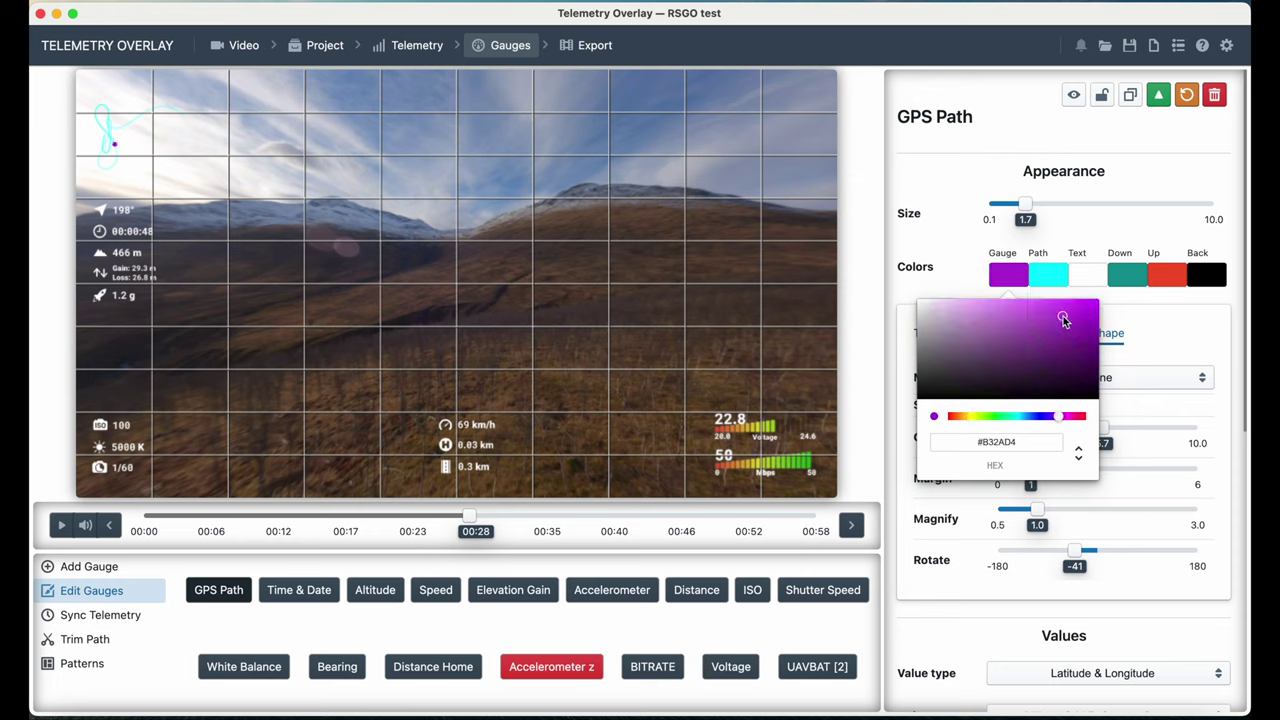
click(937, 168)
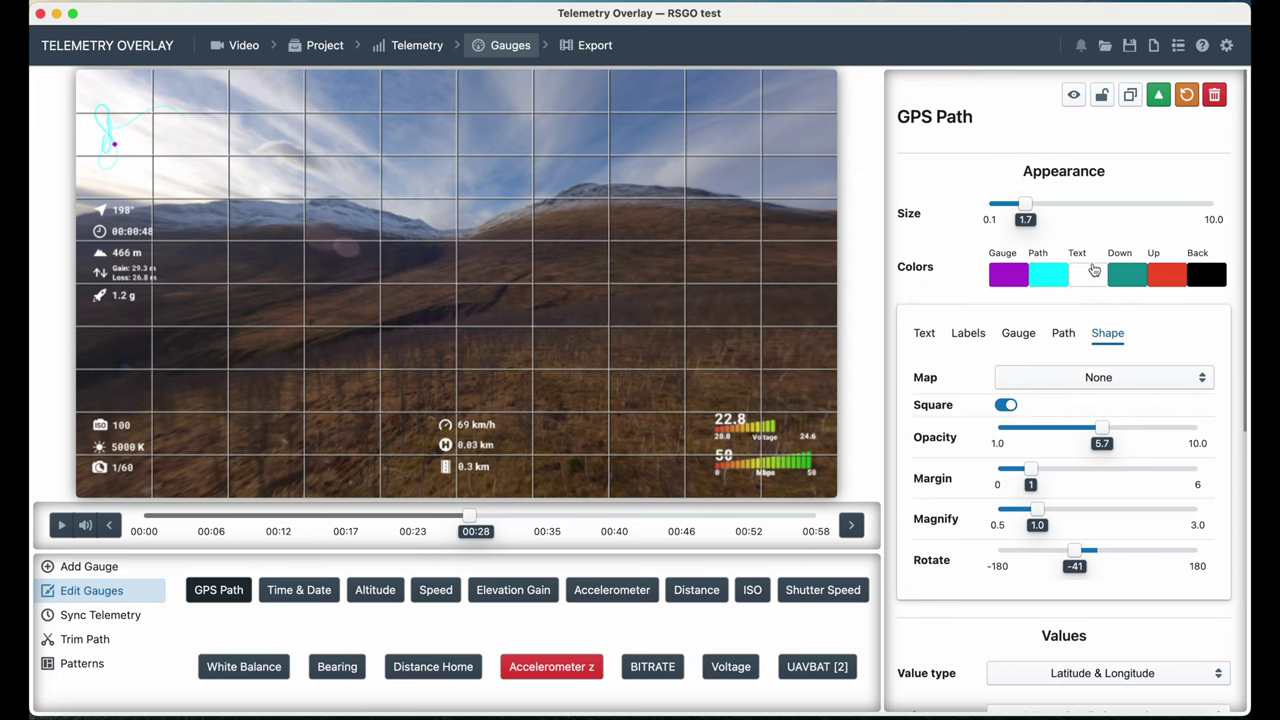
click(1047, 274)
click(973, 413)
click(1051, 269)
click(974, 395)
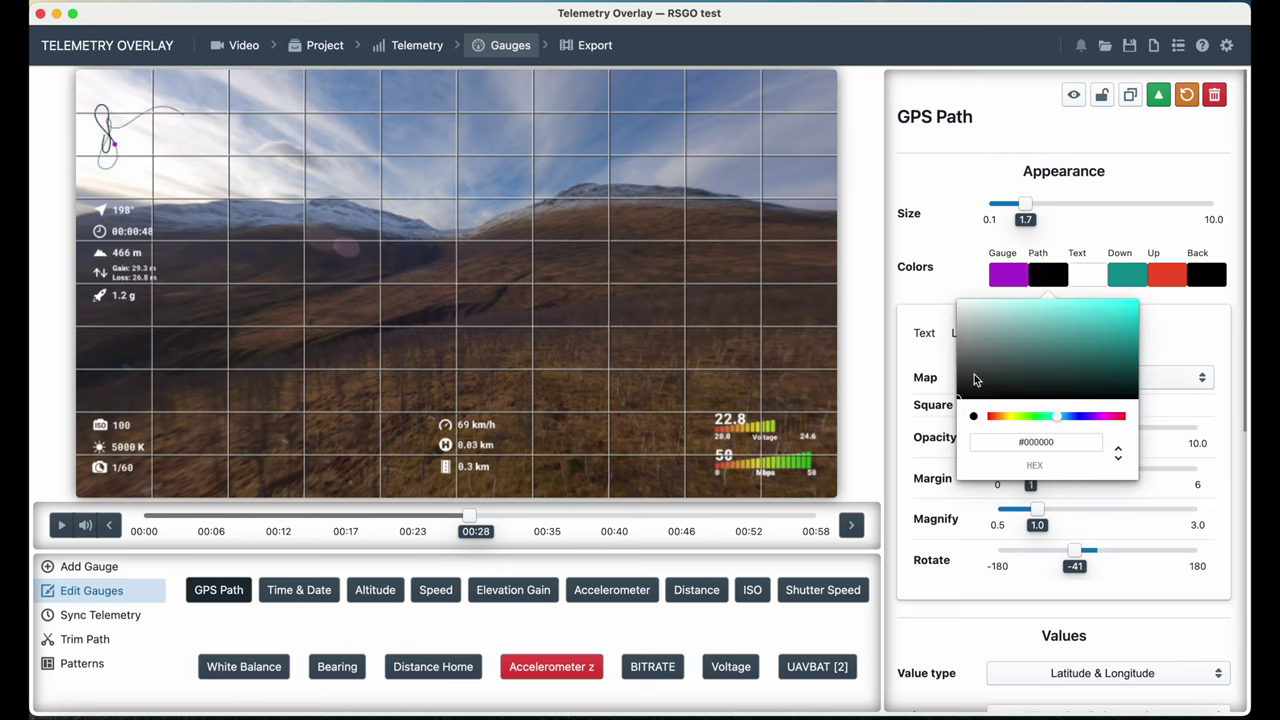
click(925, 156)
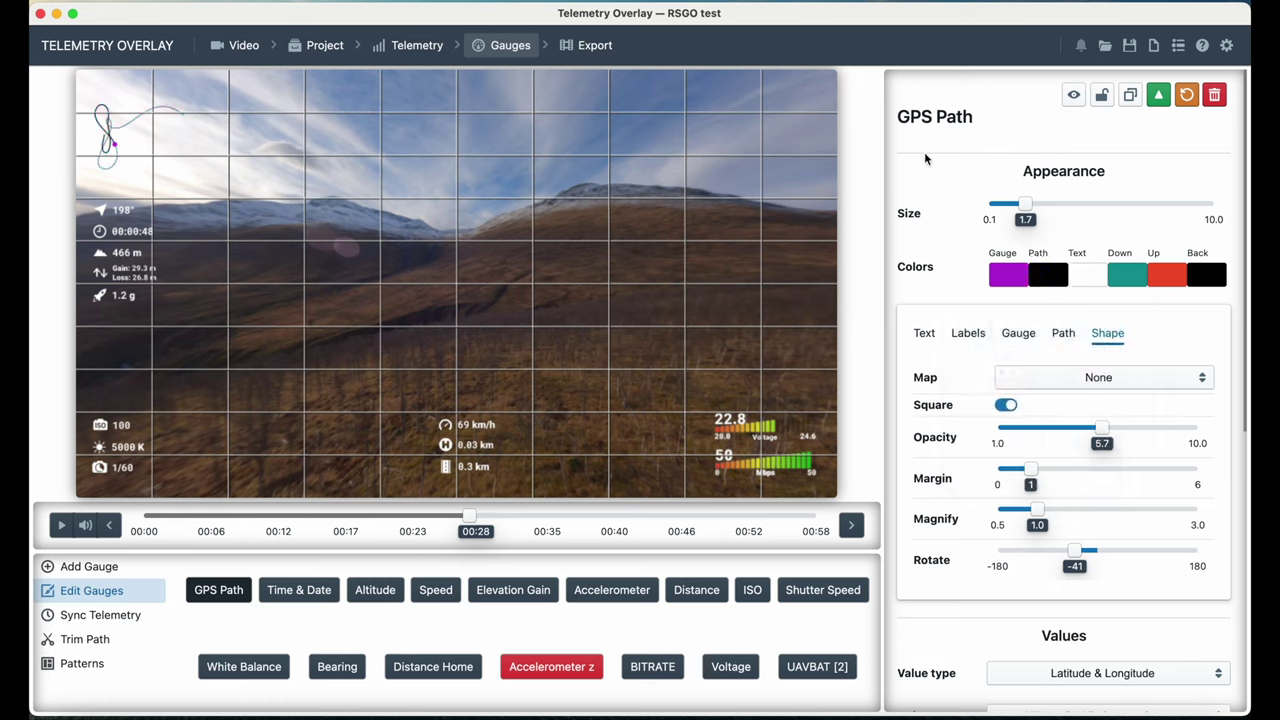
Step: Jump to 00:41, then scrub back to about 00:15 to review the path
click(618, 514)
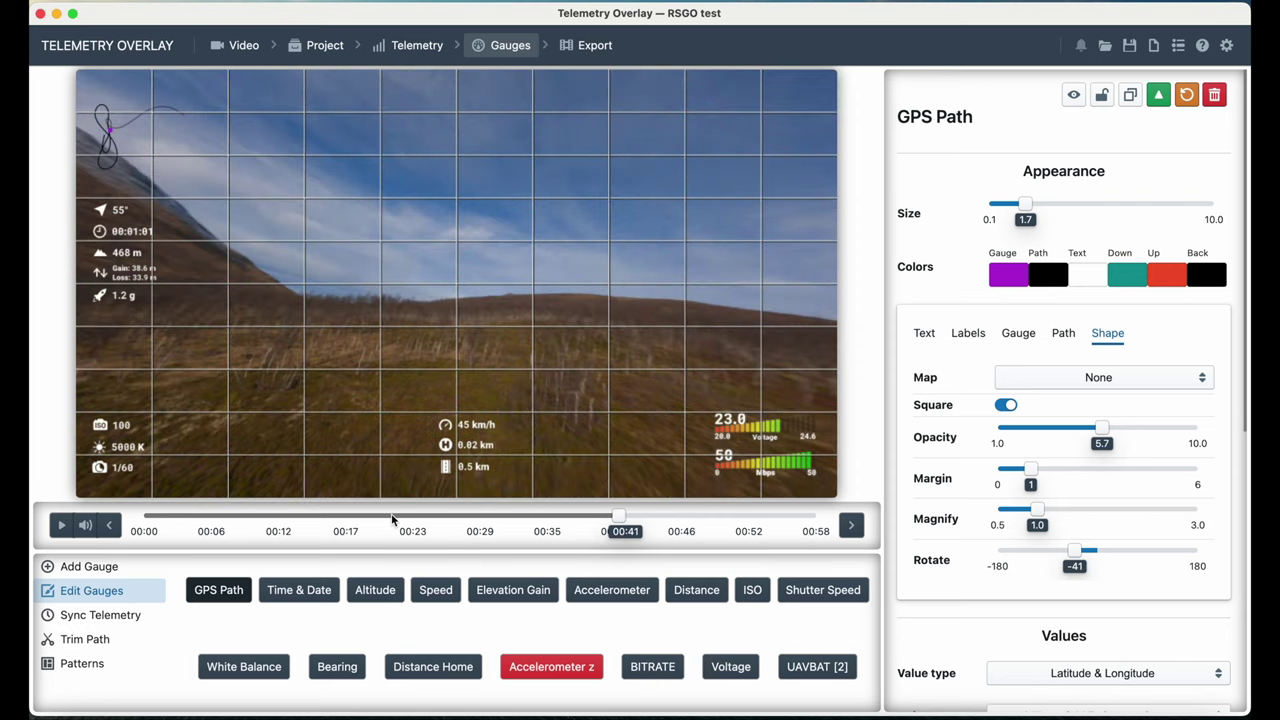
drag(387, 518, 314, 517)
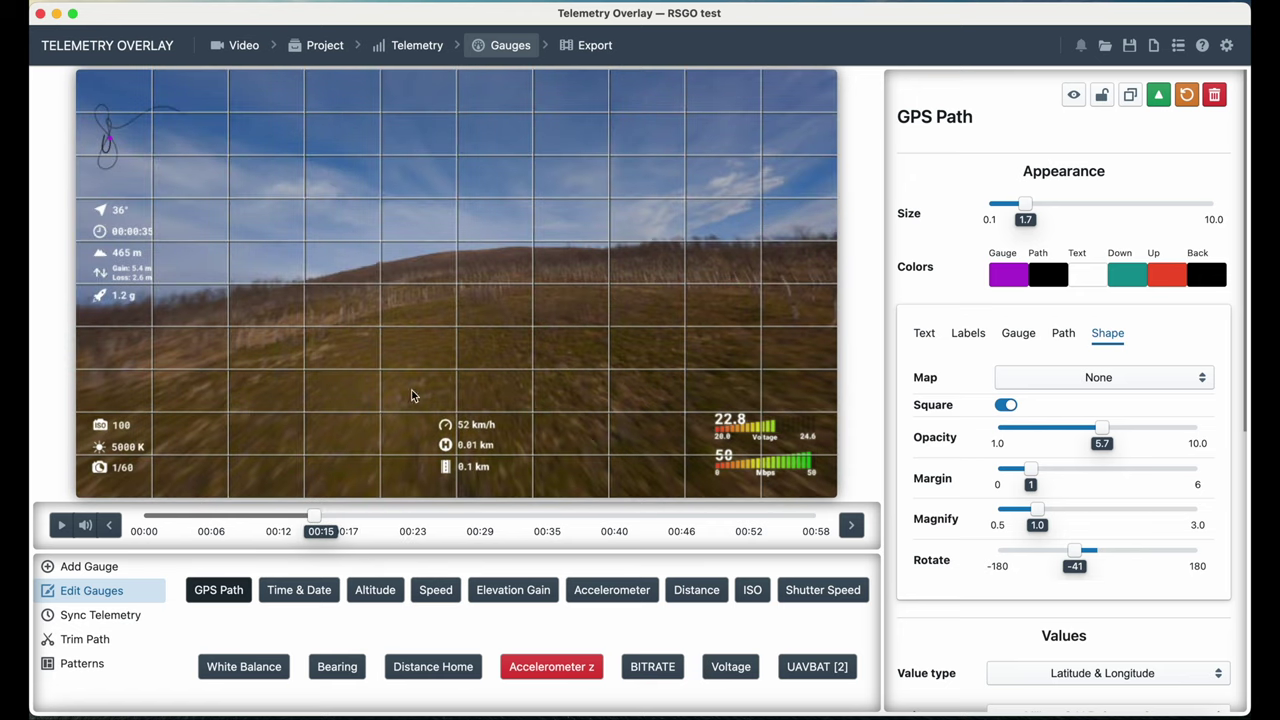
click(100, 566)
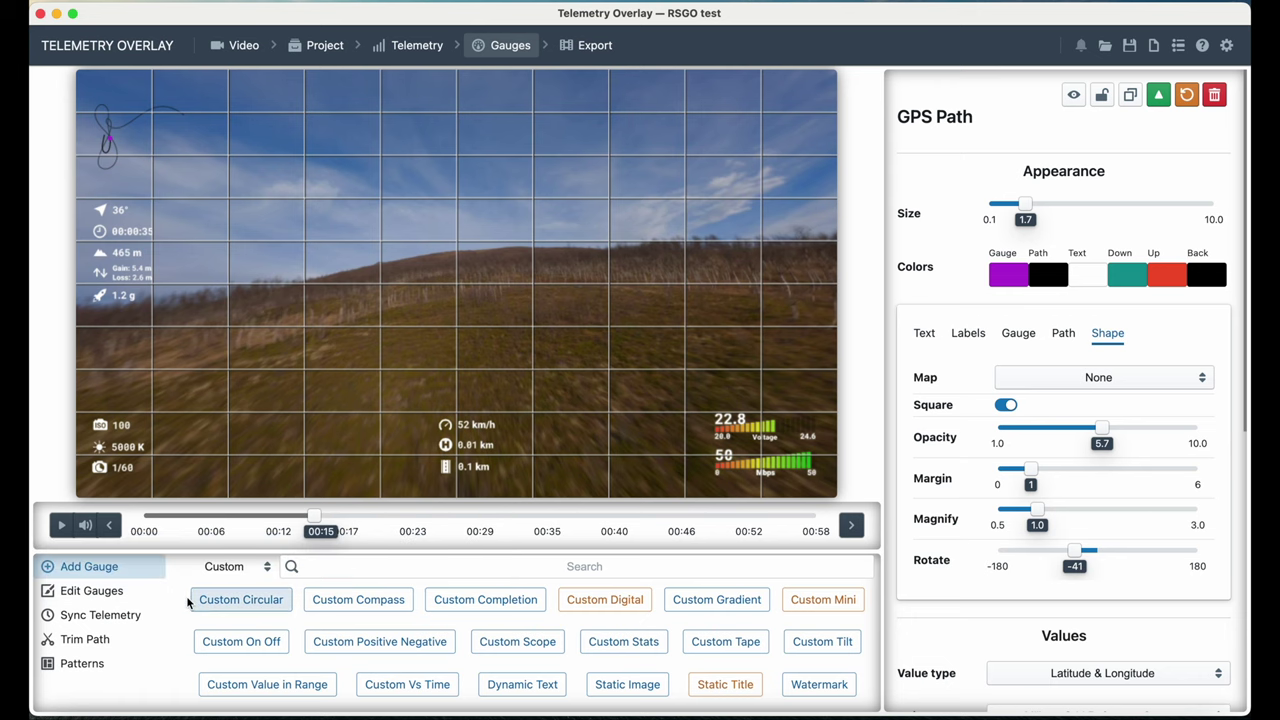
Step: Open gauge Patterns, start saving the layout as a pattern, then cancel the save dialog
click(138, 662)
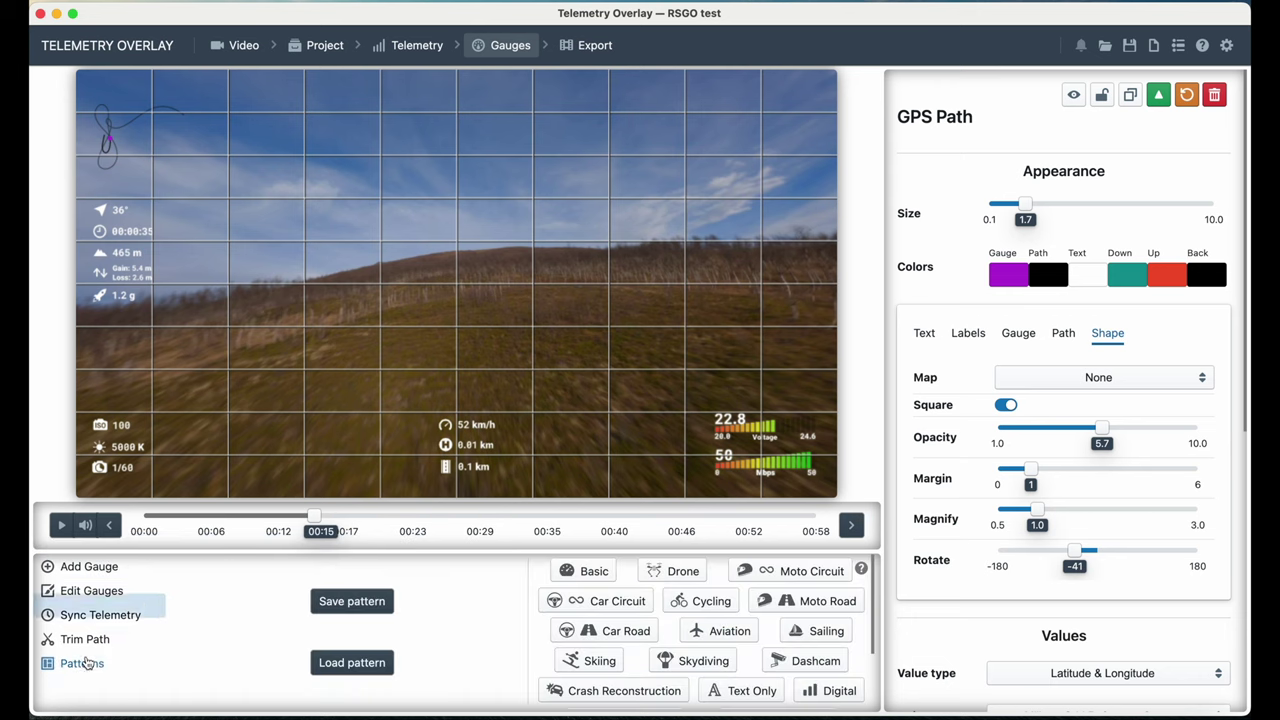
click(337, 612)
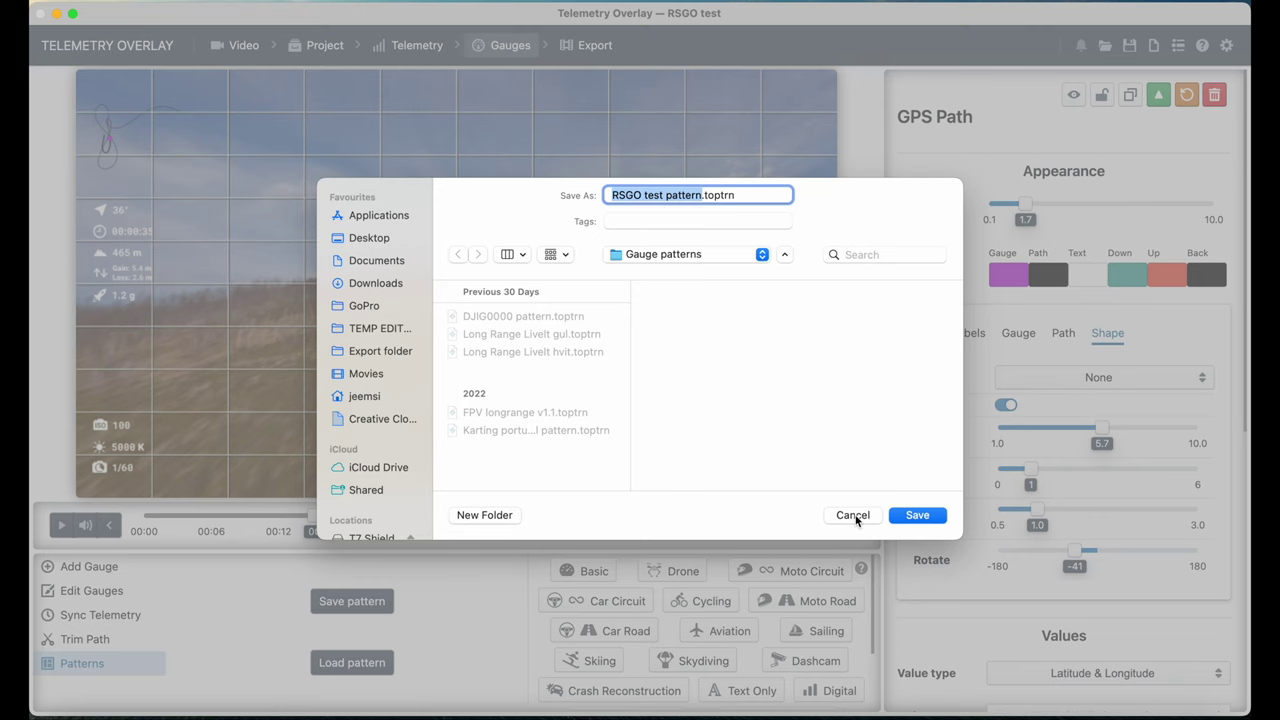
click(853, 515)
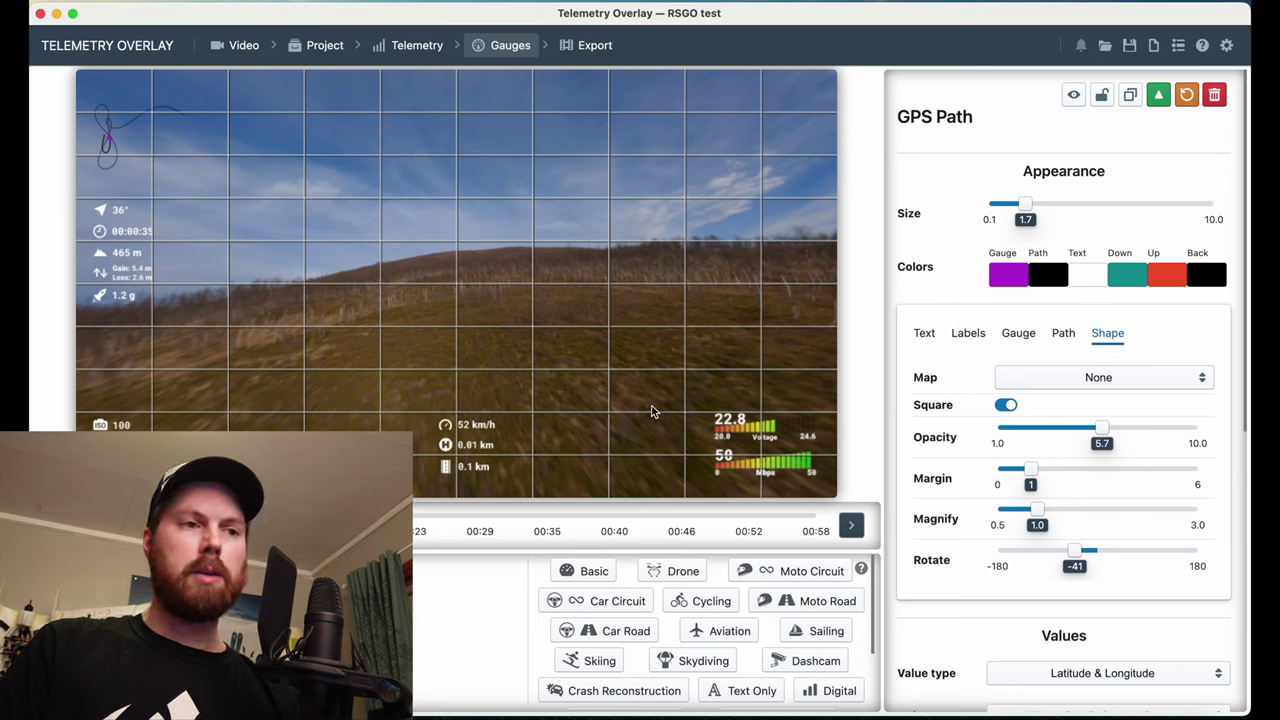
Step: Set the export format to transparent MOV video with the ProRes encoder
click(590, 46)
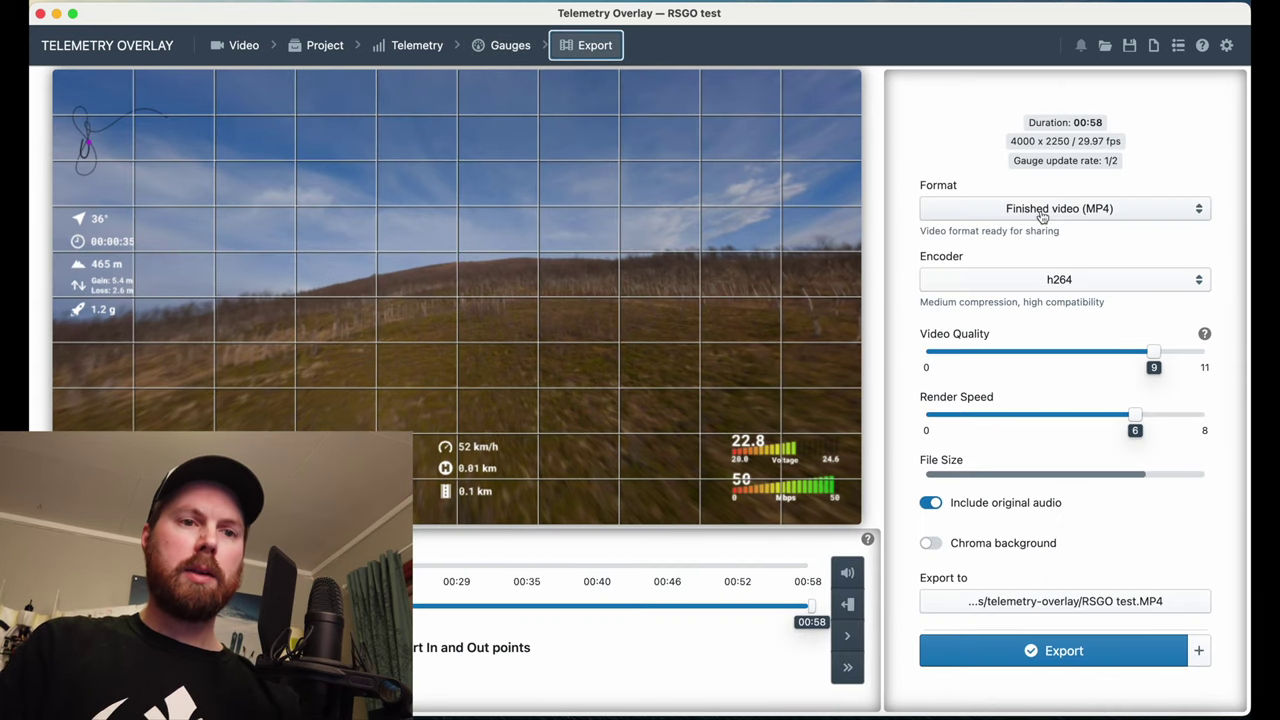
click(1075, 212)
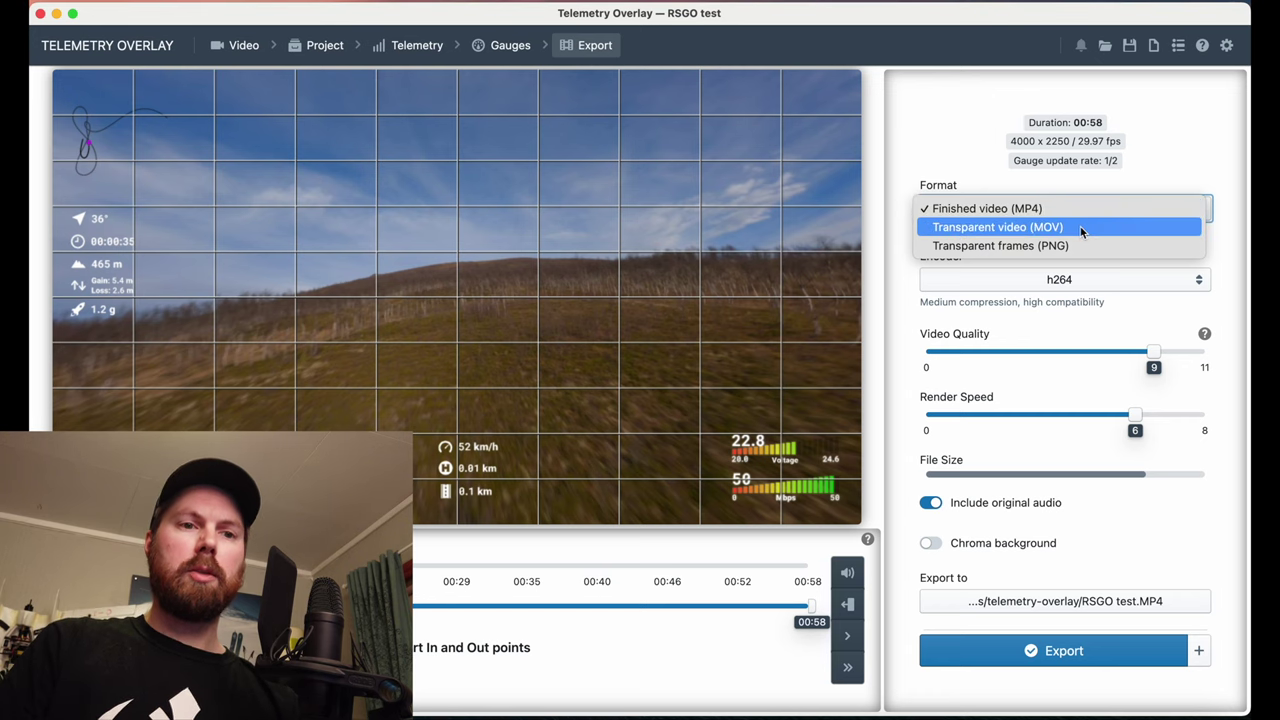
click(1080, 227)
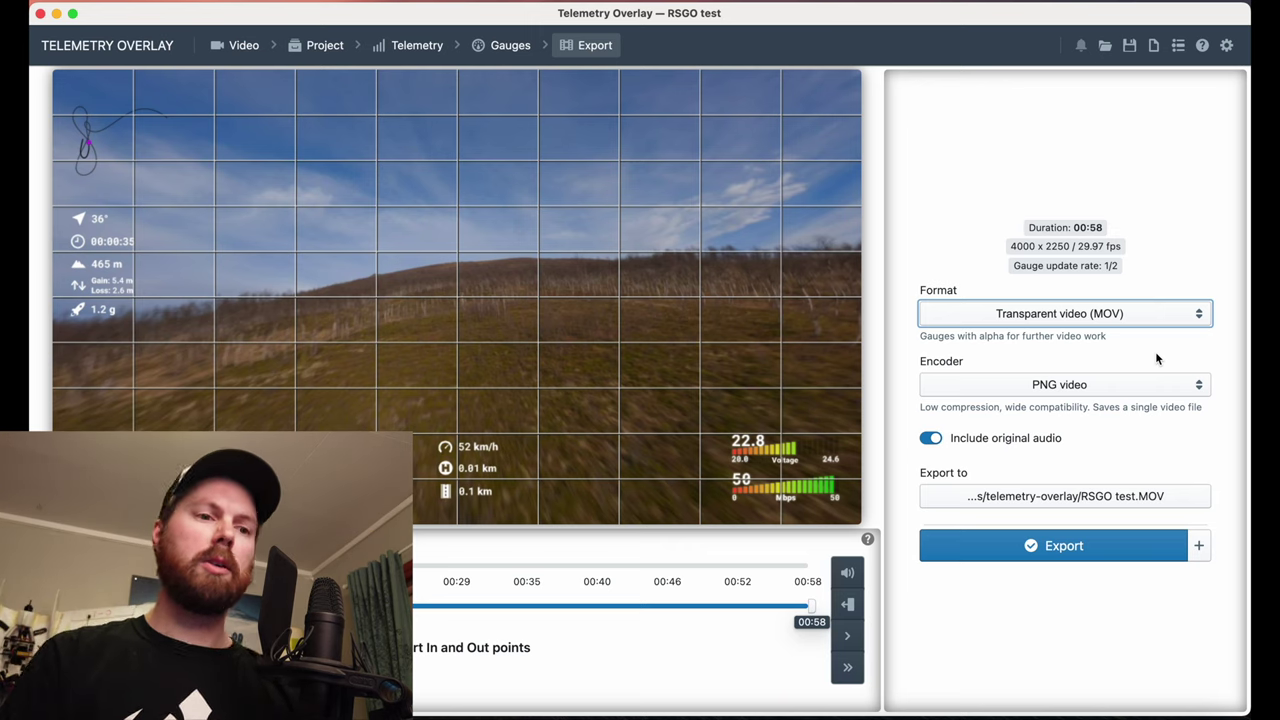
click(1064, 386)
click(1066, 400)
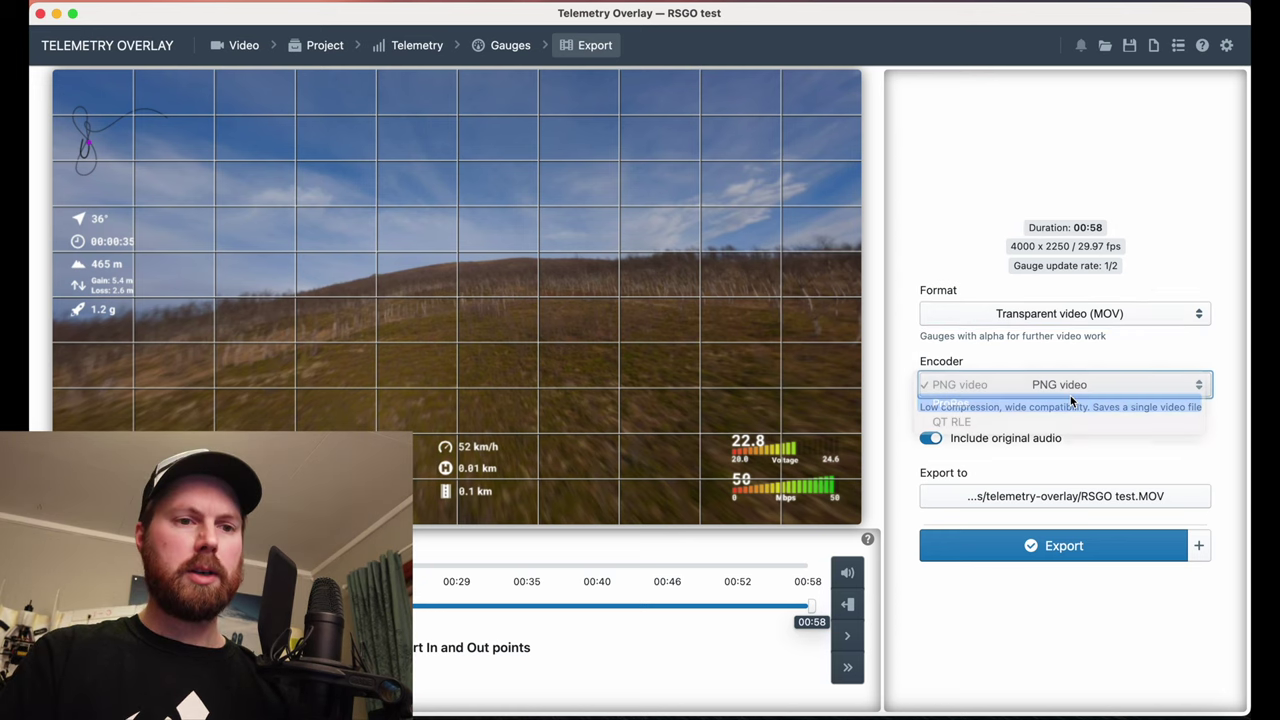
Step: Keep original audio off, save RSGO test.MOV to the Desktop, and start the export
click(931, 440)
click(969, 447)
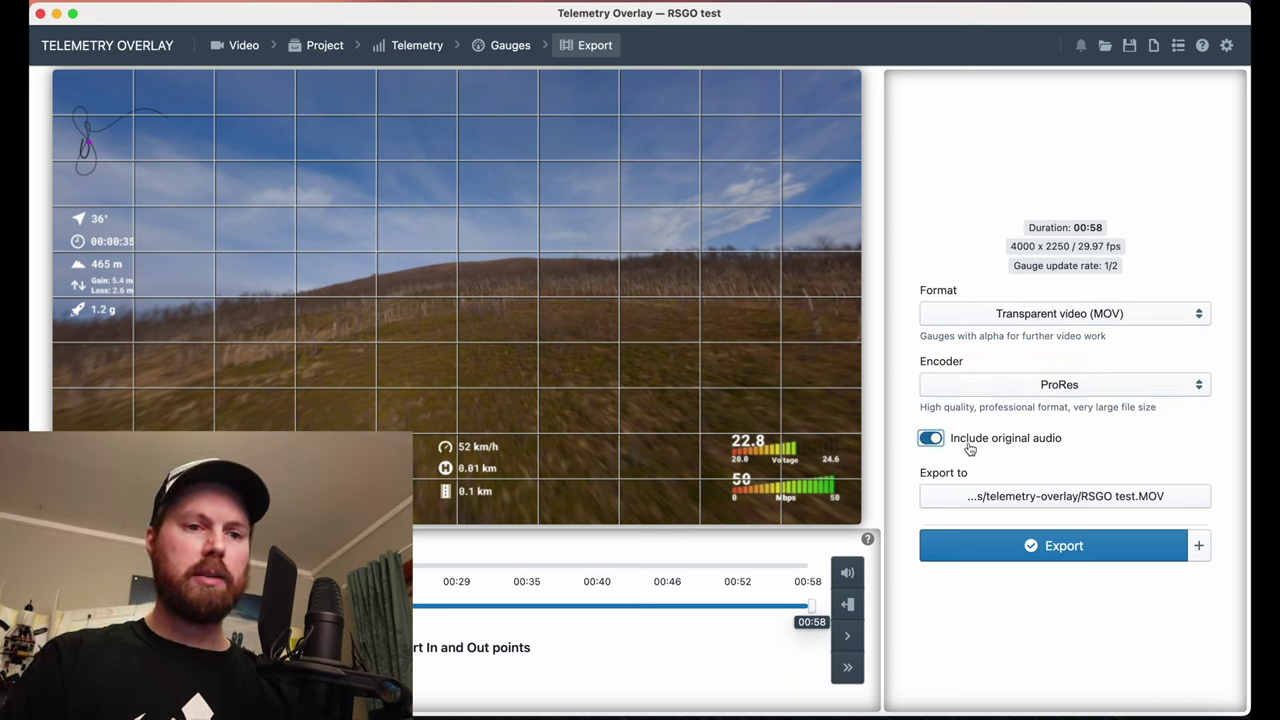
click(938, 440)
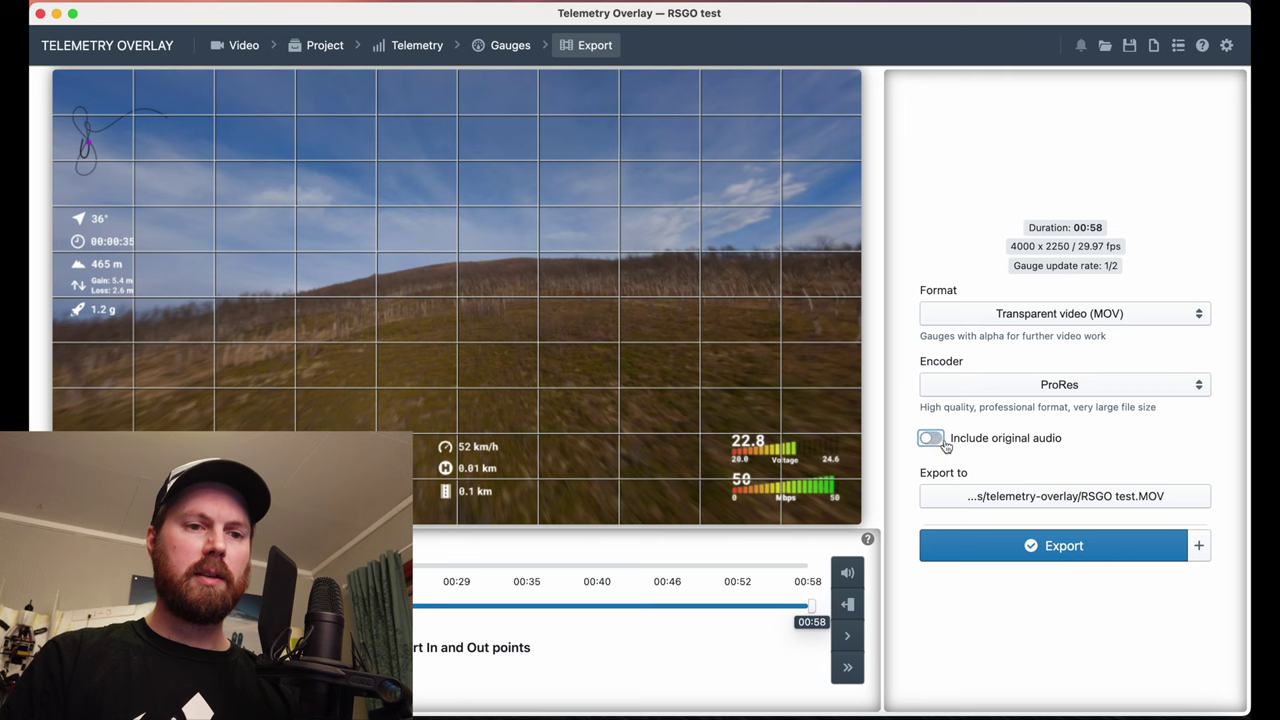
click(1030, 504)
click(369, 175)
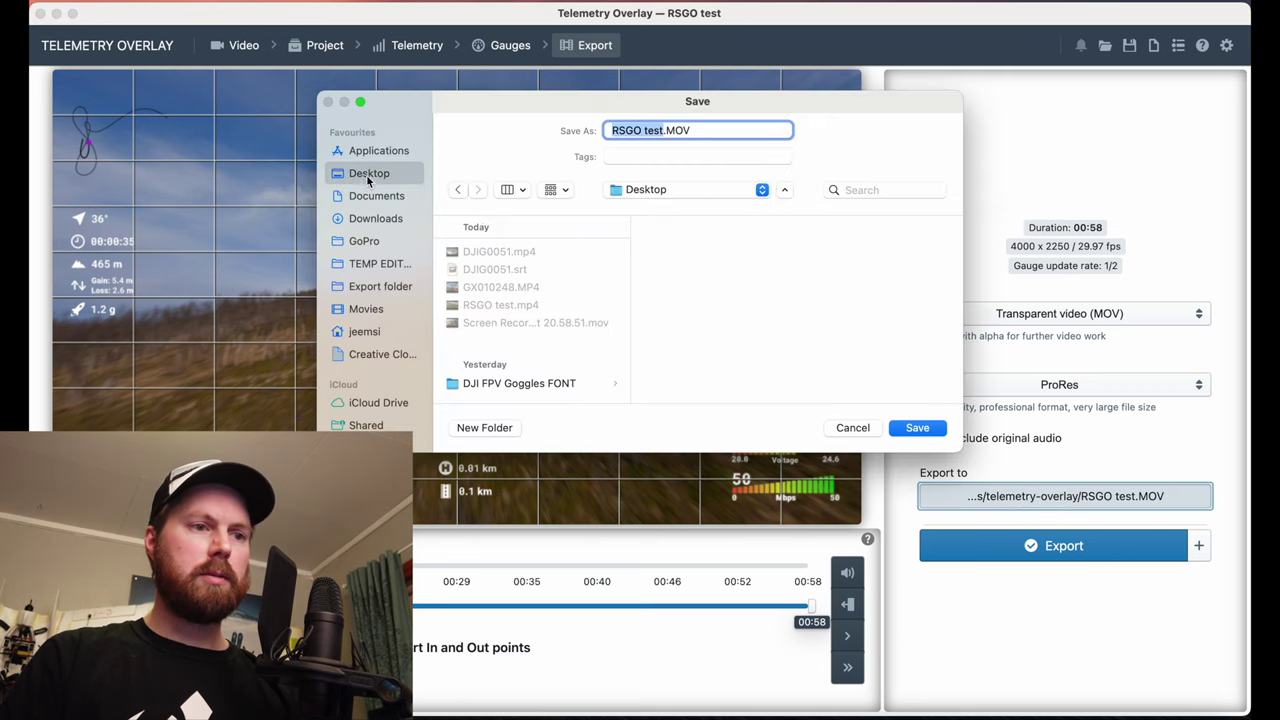
click(941, 429)
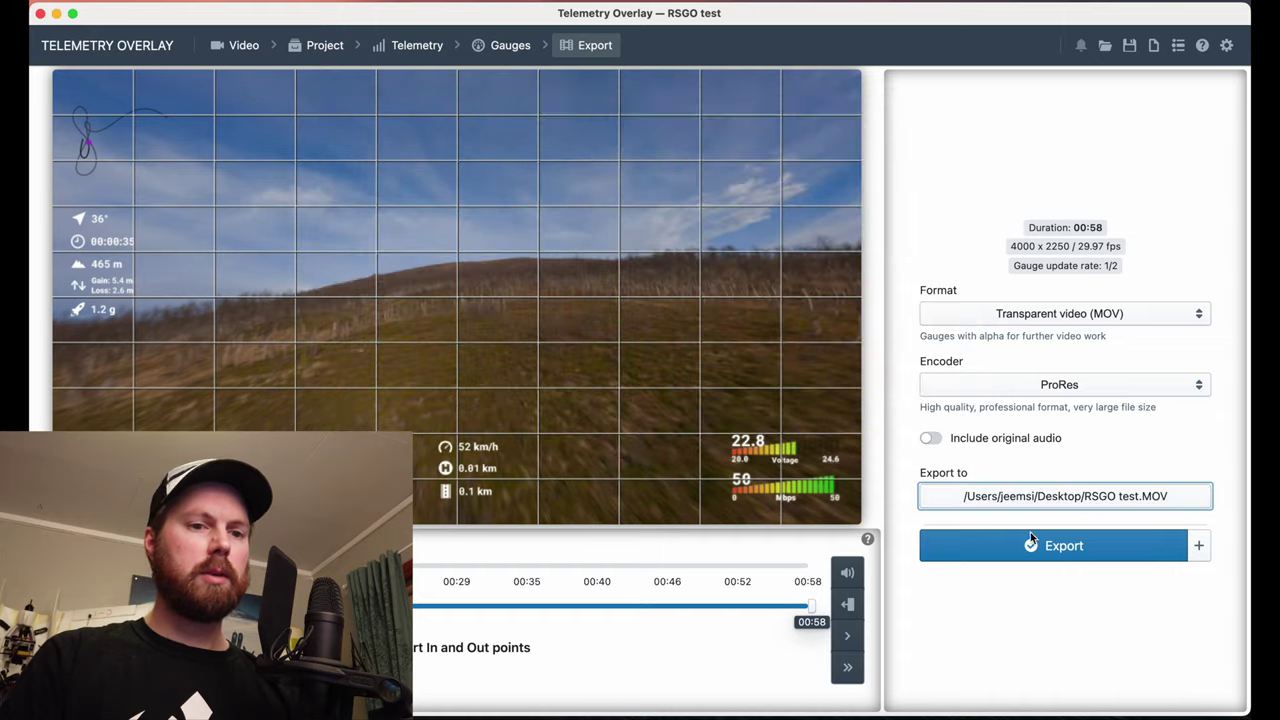
click(1071, 557)
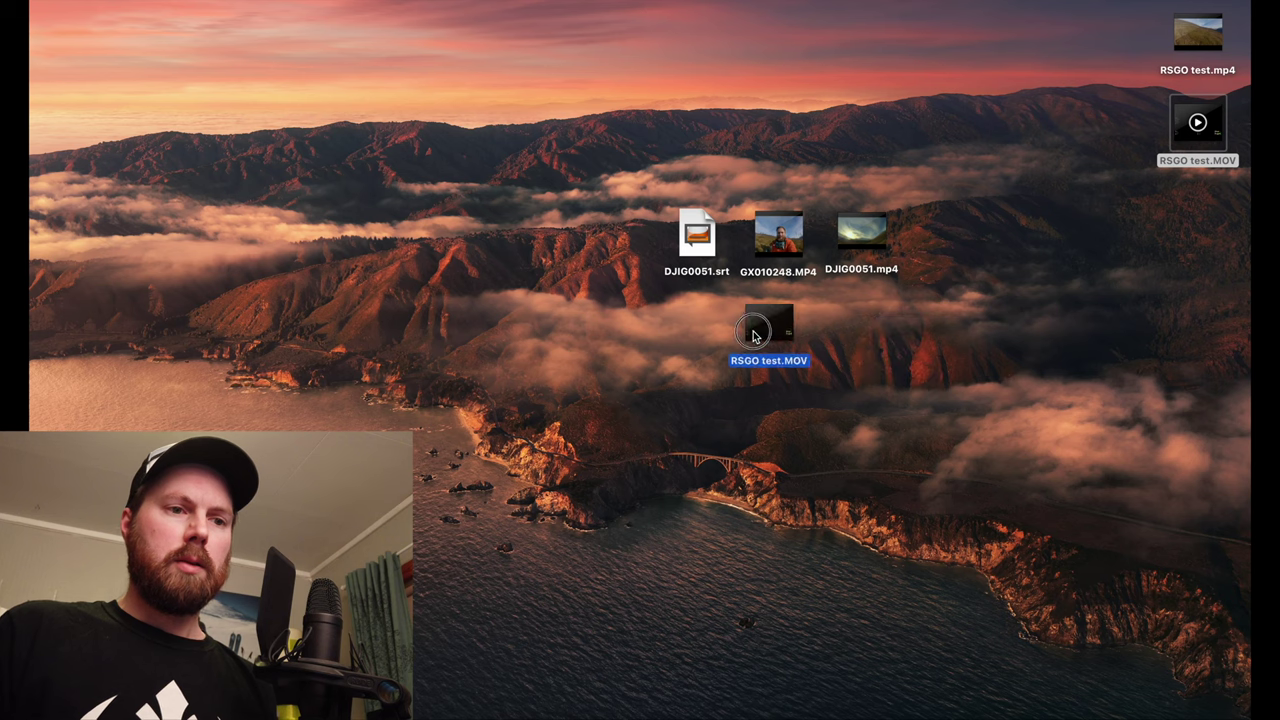
Step: Arrange the exported RSGO test.MOV beside RSGO test.mp4 on the desktop
drag(766, 328, 690, 318)
drag(1198, 35, 776, 320)
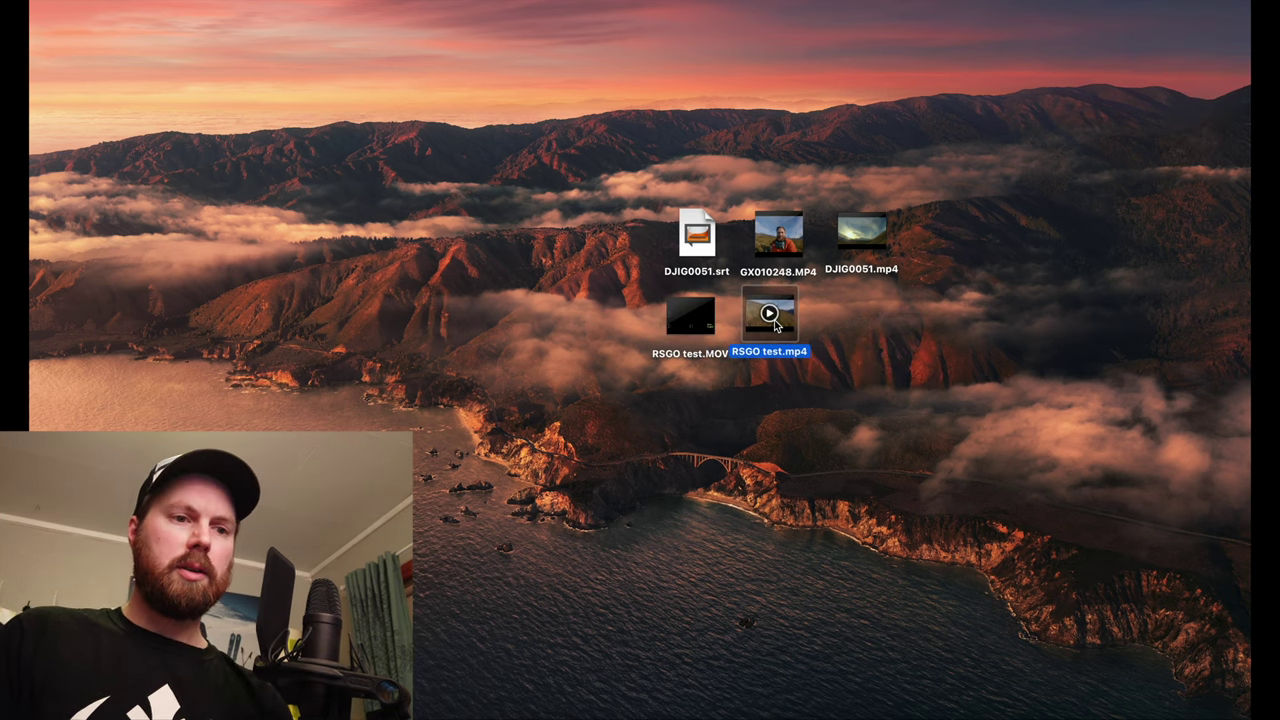
Step: Quick Look RSGO test.mp4, then the RSGO test.MOV overlay, to compare them
key(space)
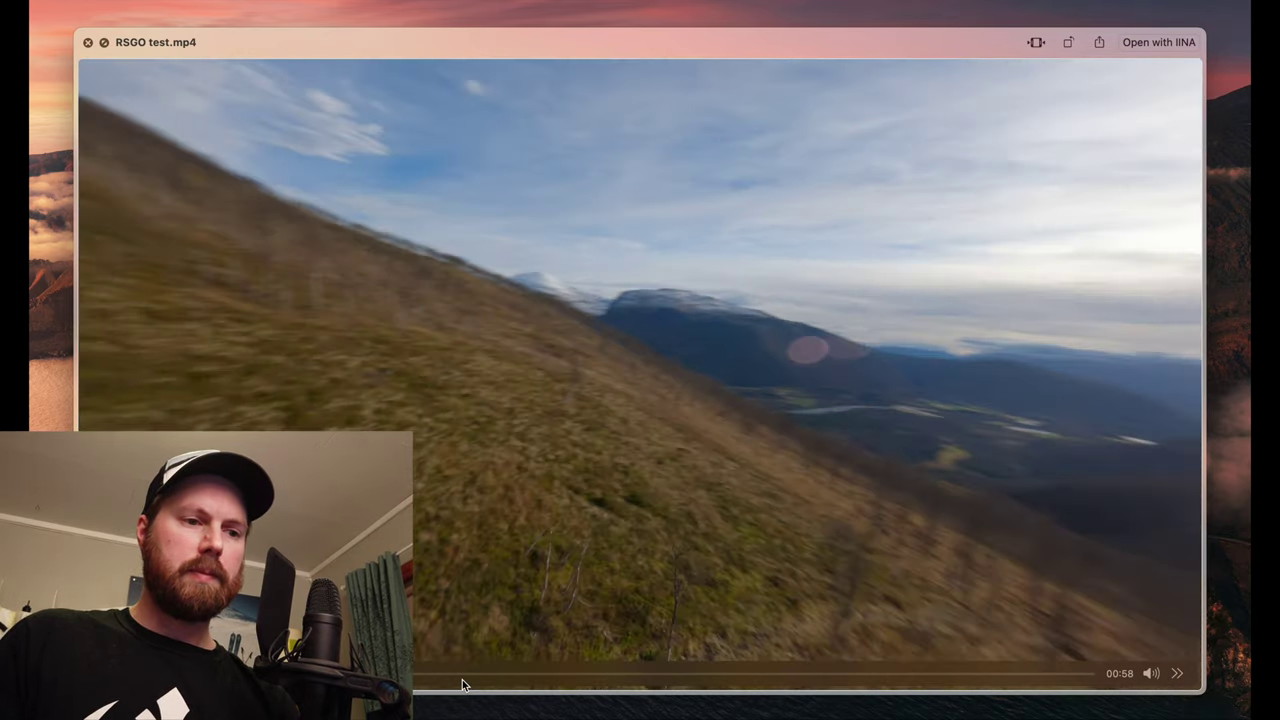
key(space)
click(684, 318)
key(space)
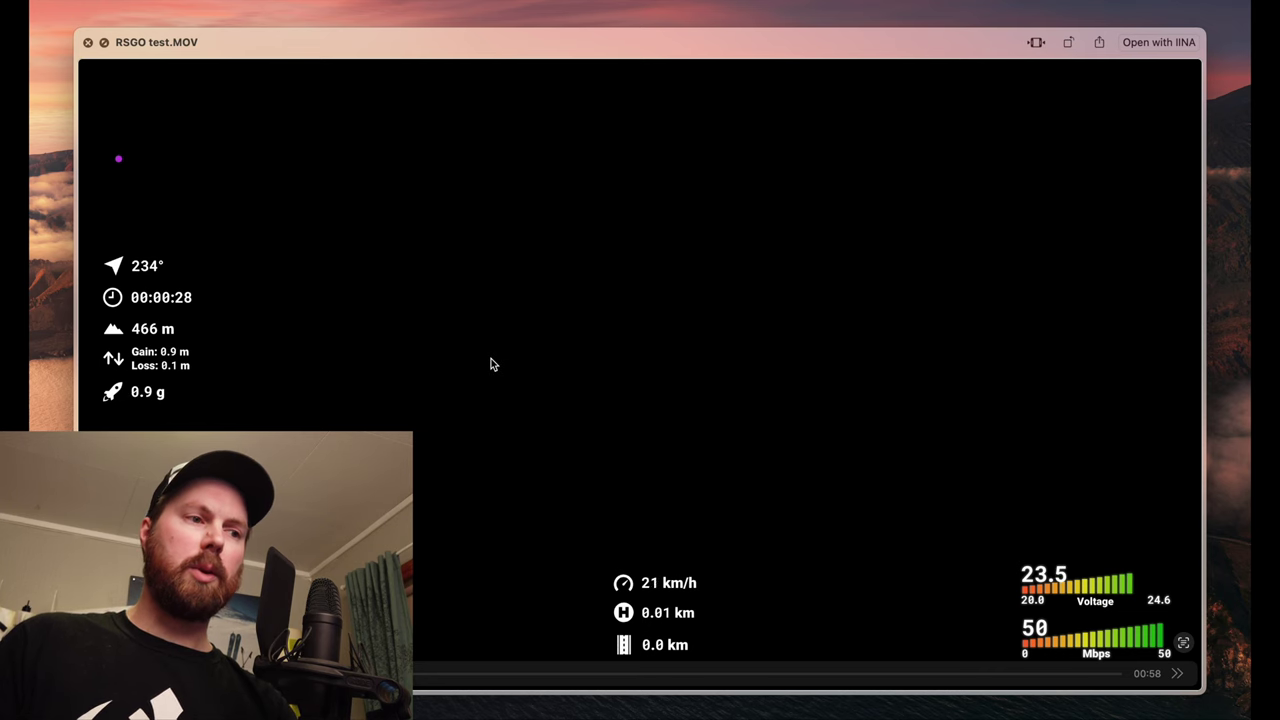
key(space)
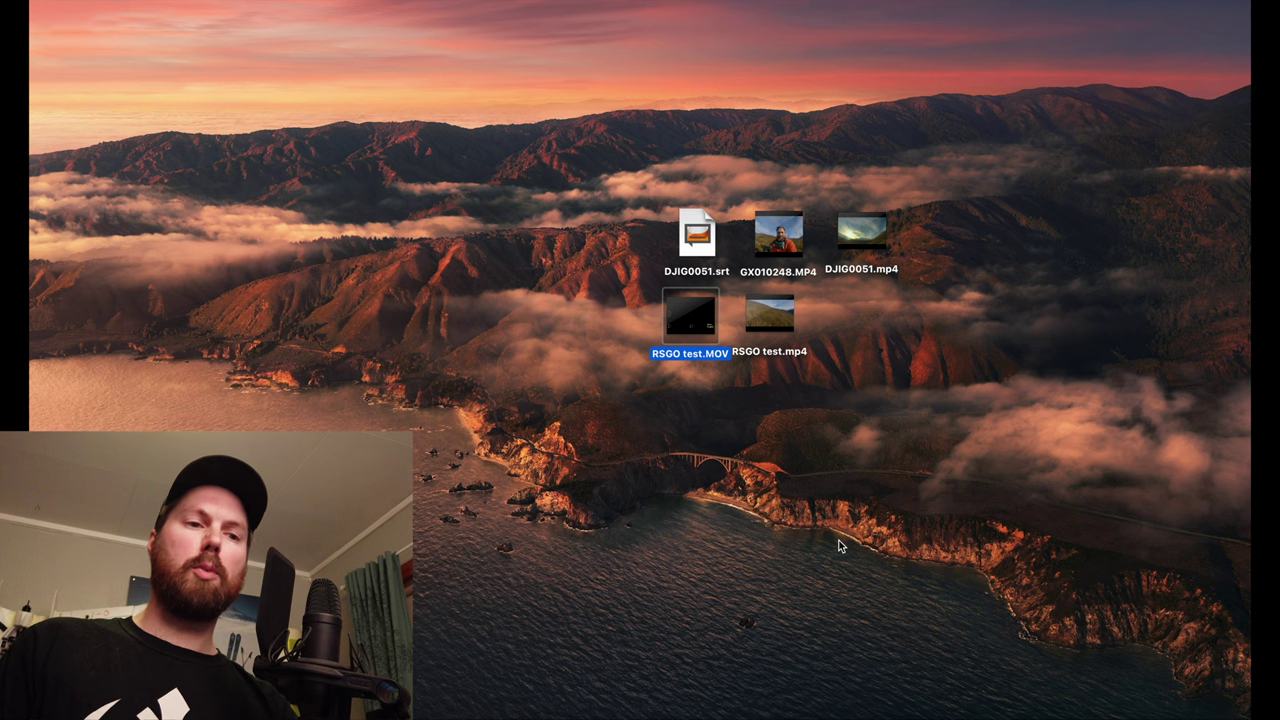
Step: Preview RSGO test.mp4 and RSGO test.MOV again to confirm the overlay holds only gauges on black
click(757, 318)
key(space)
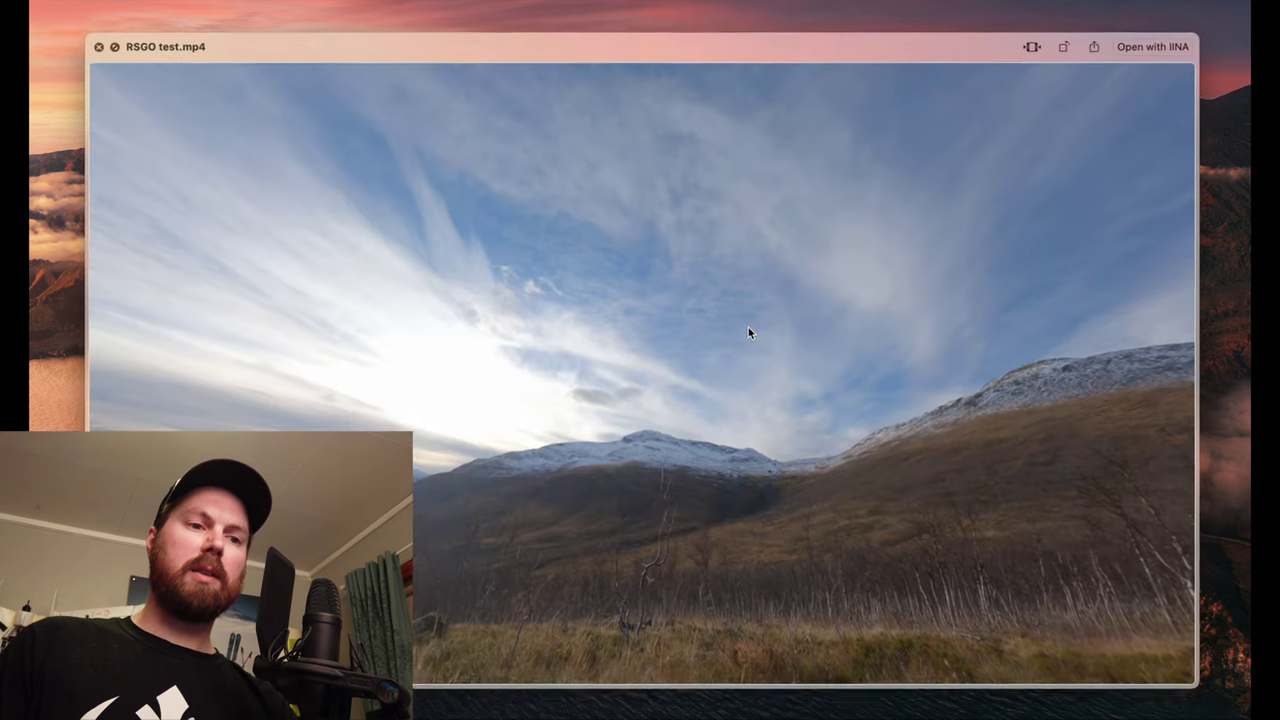
key(space)
click(690, 318)
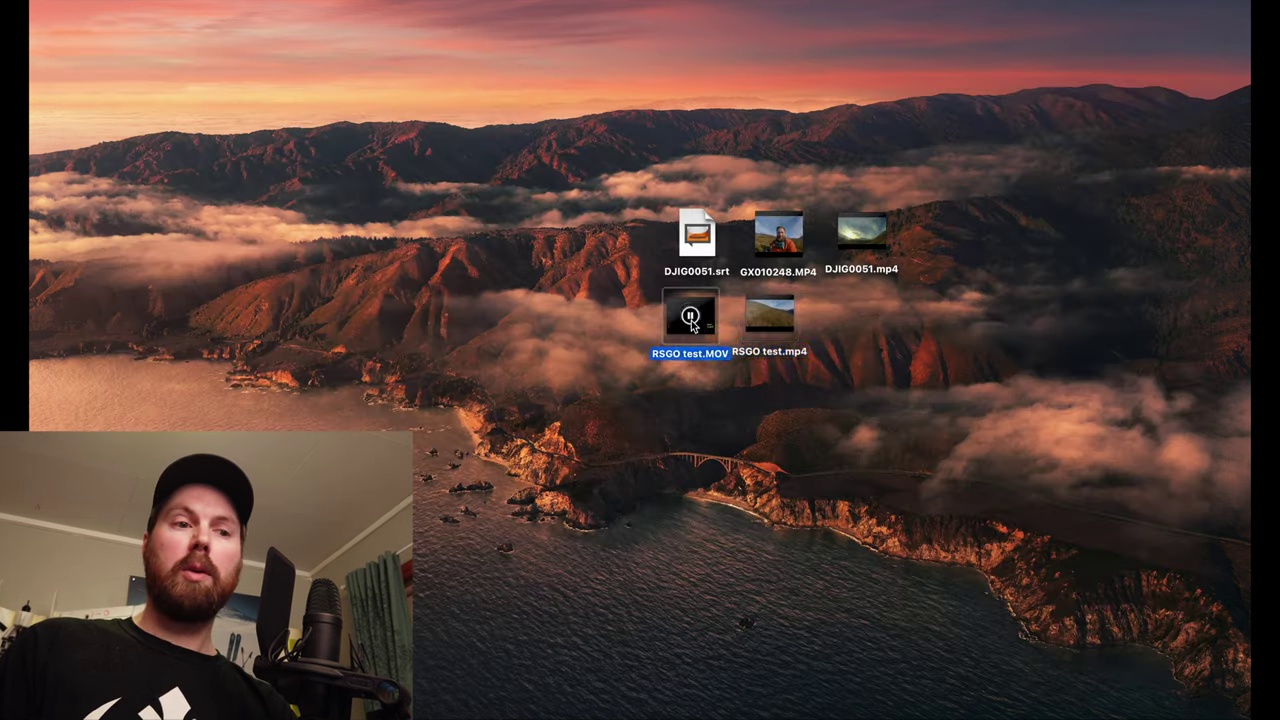
key(space)
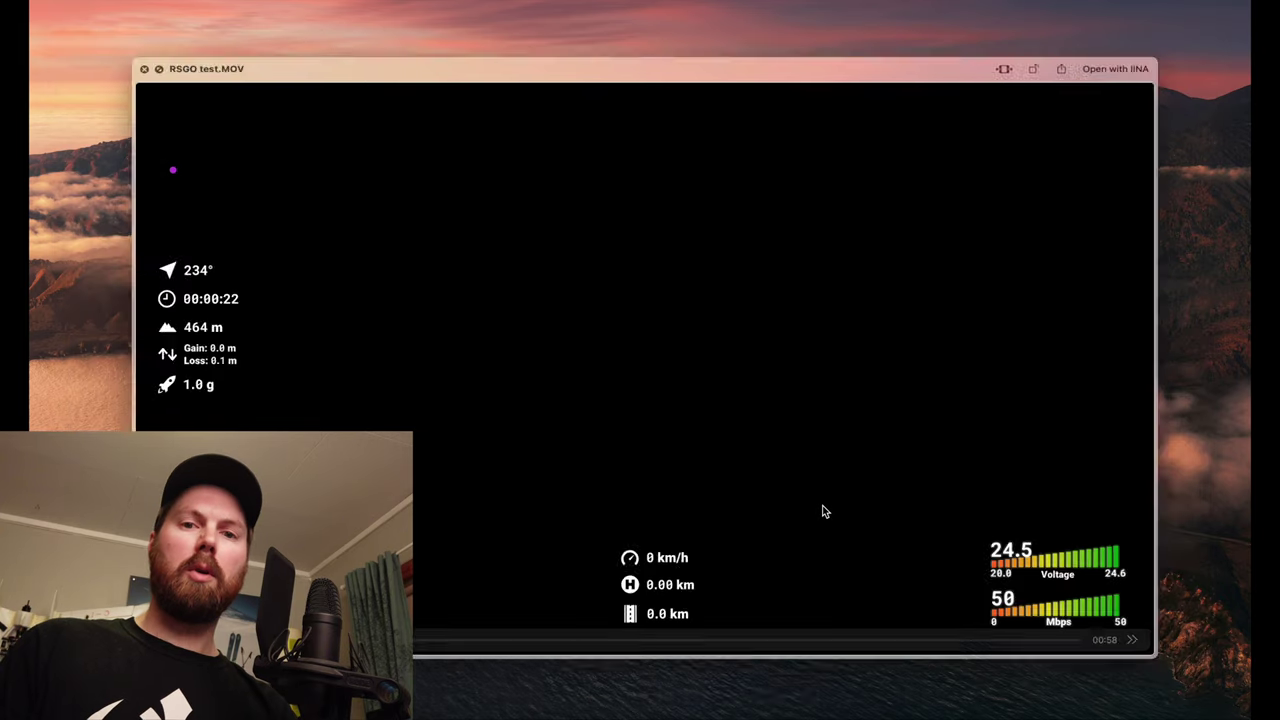
key(space)
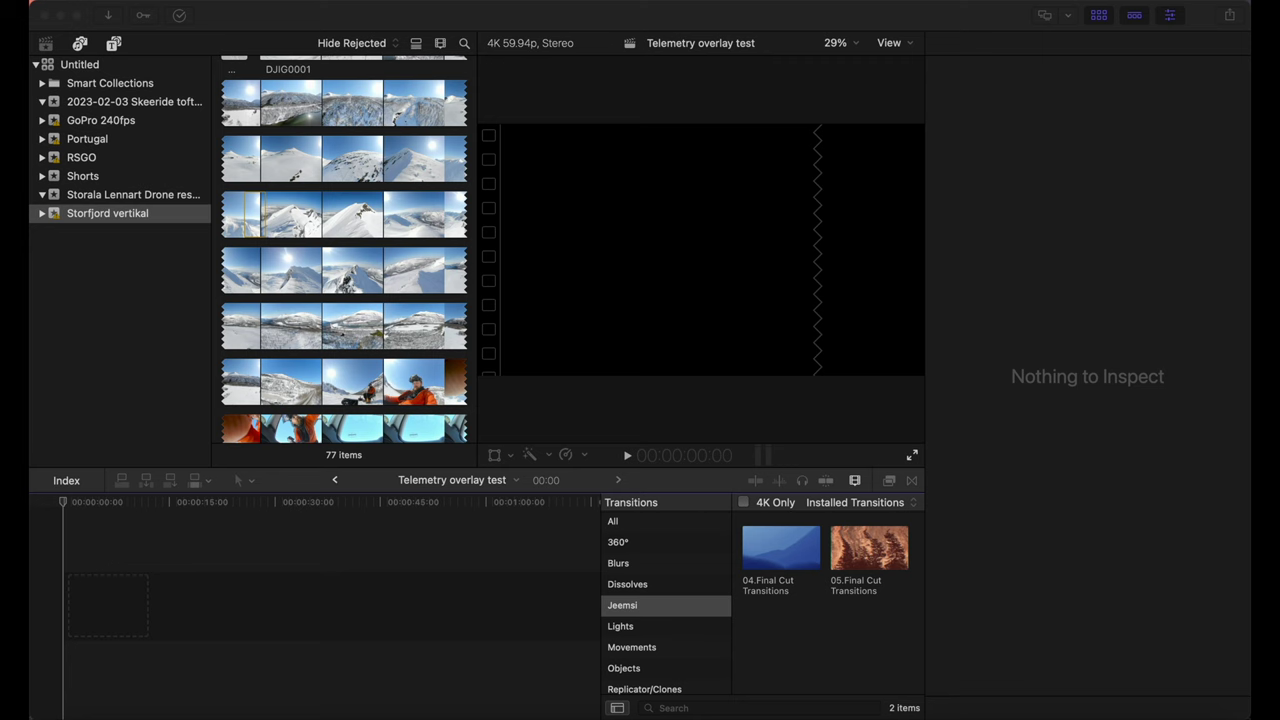
Step: Add RSGO test.mp4 to the timeline with clip-based settings, connect RSGO test.MOV above it, and play
drag(1026, 47, 140, 605)
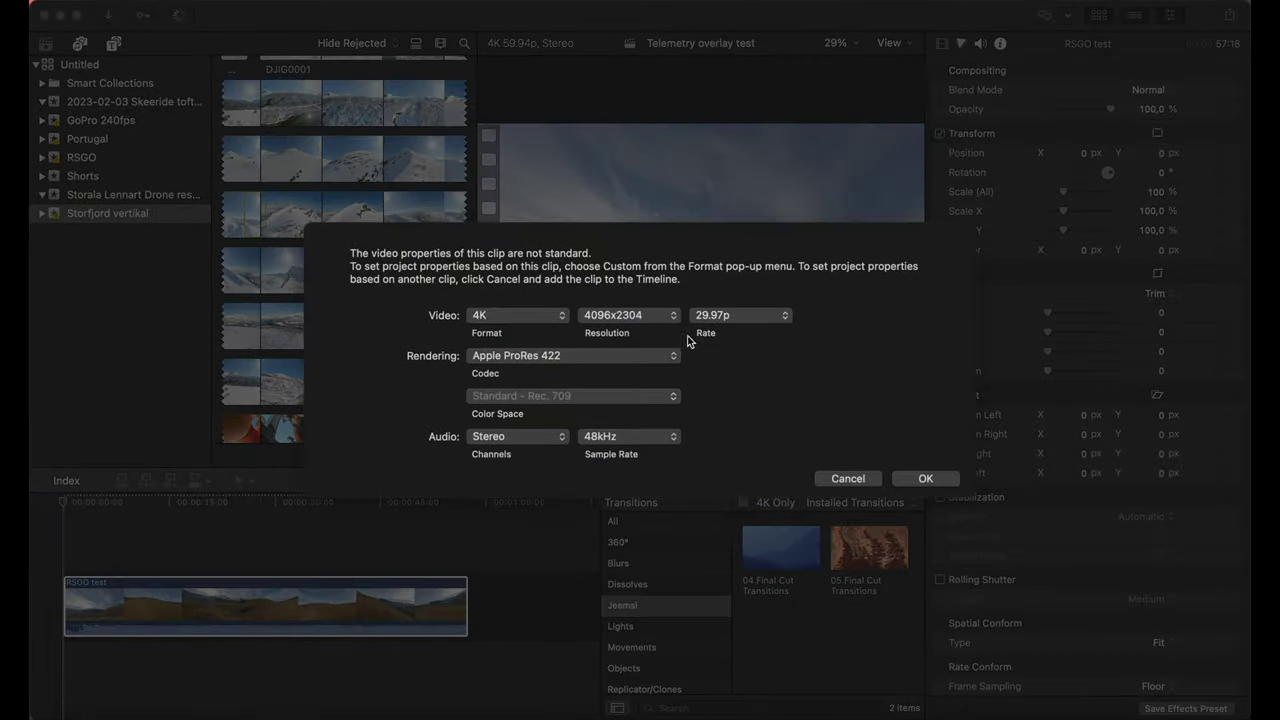
click(926, 475)
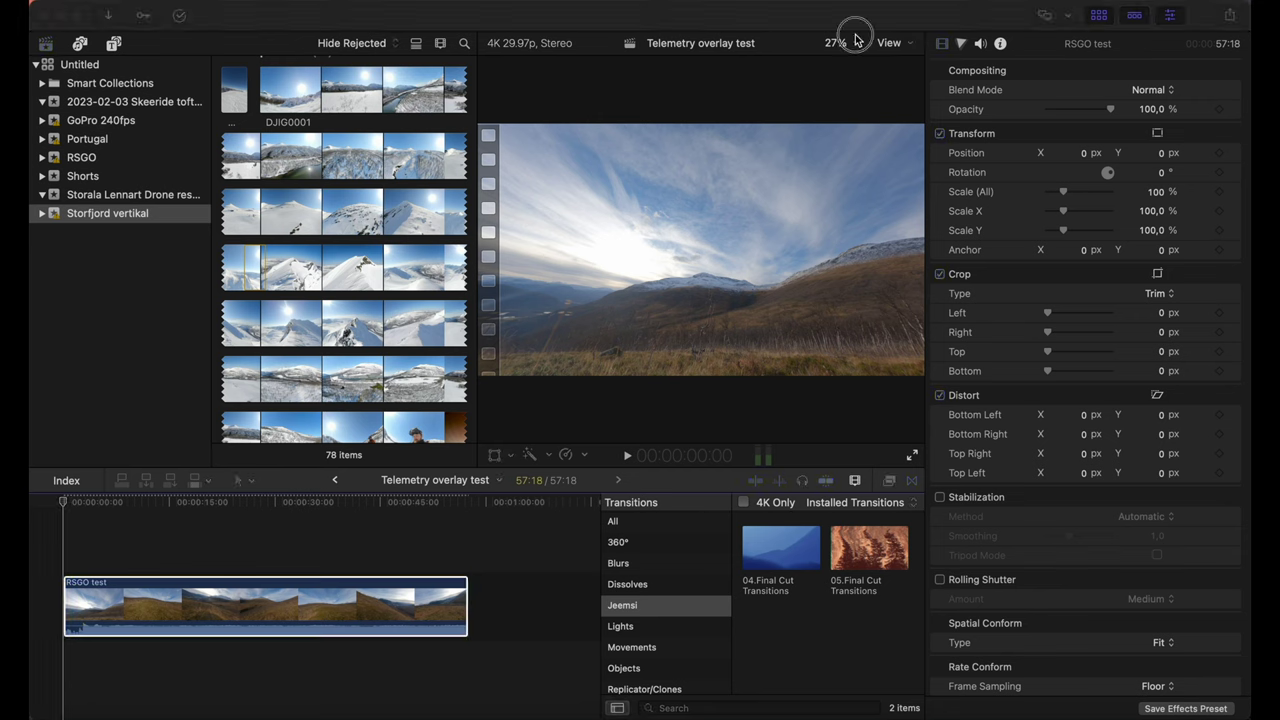
drag(843, 34, 62, 540)
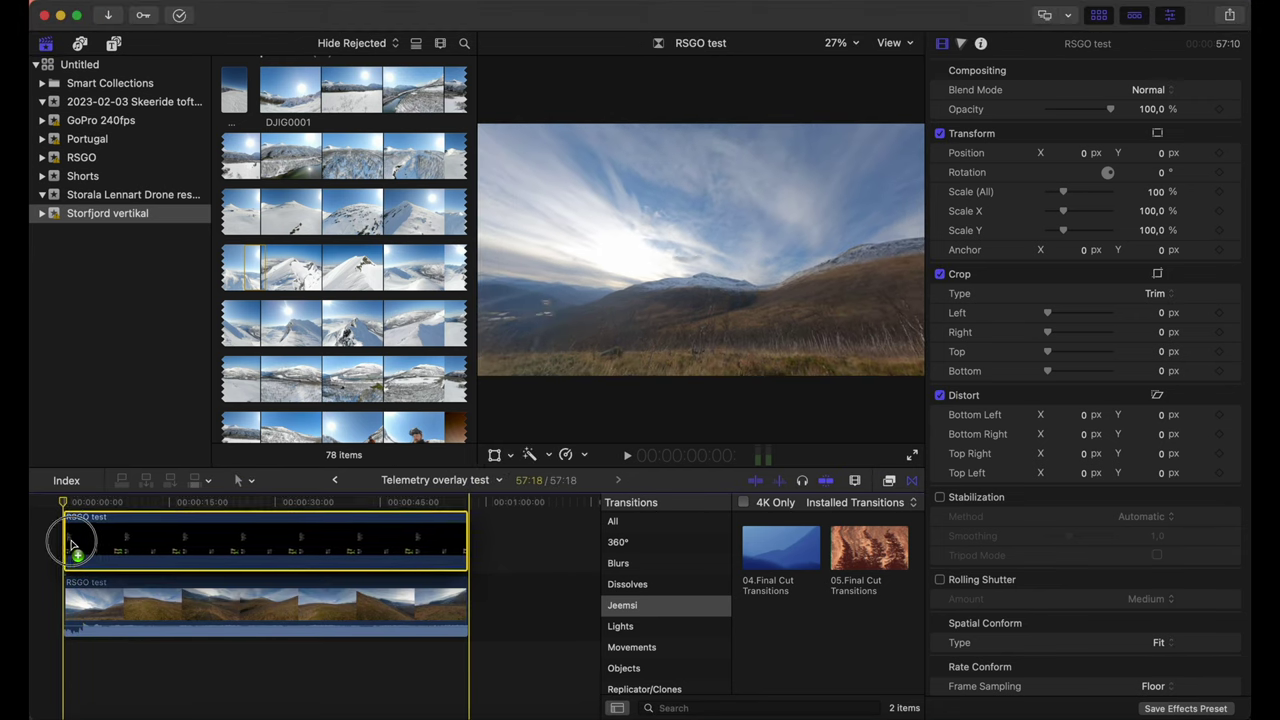
key(space)
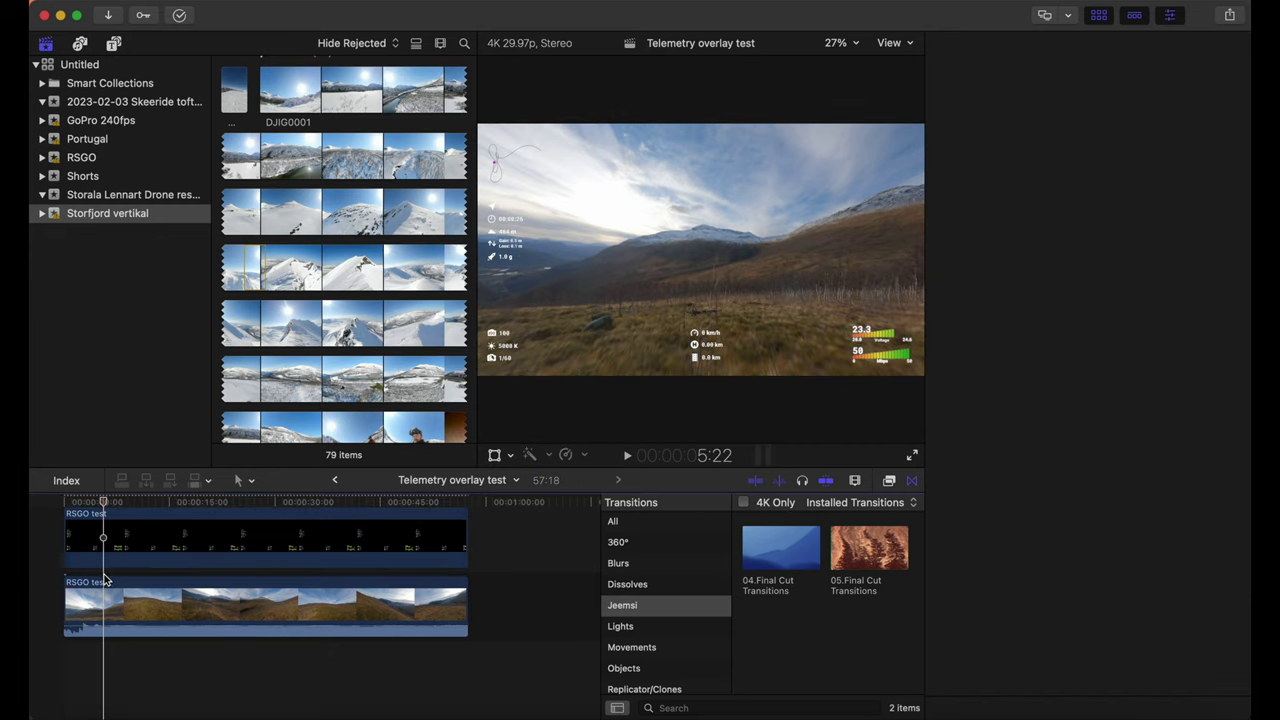
key(XF86AudioMute)
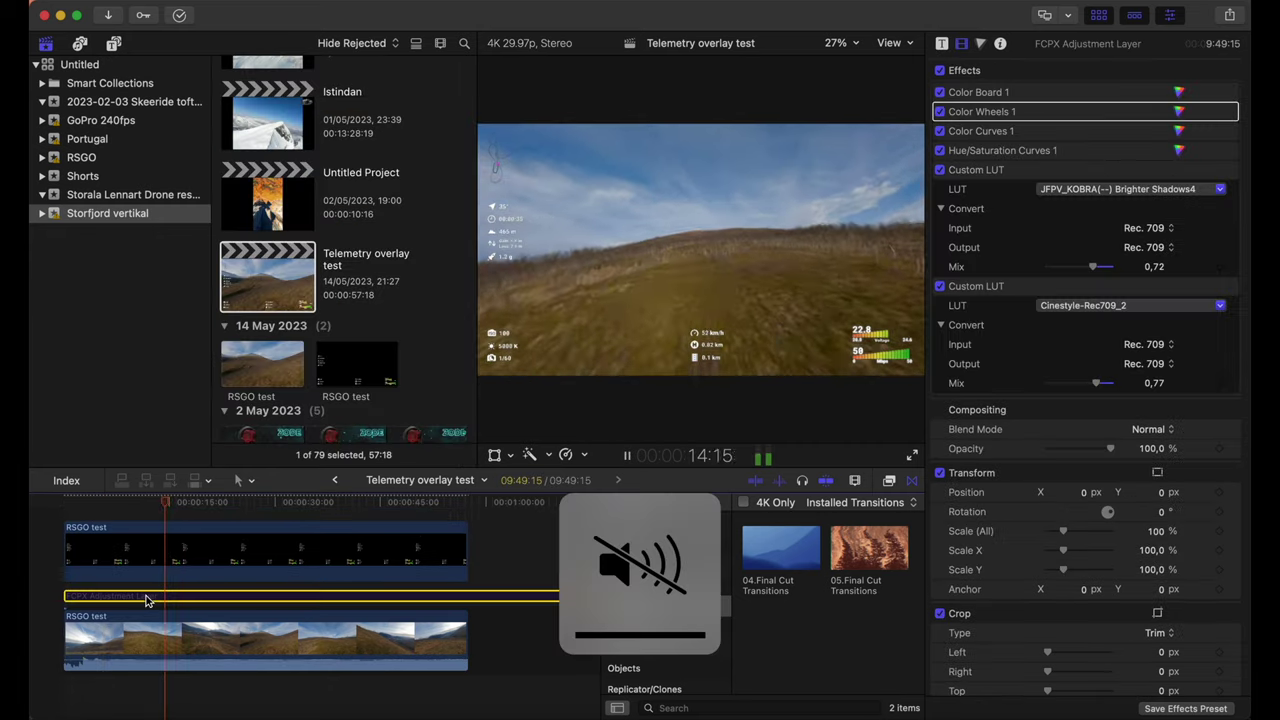
Step: Select the adjustment layer and drop DJIG0051 from Finder onto the timeline's top lane
click(228, 597)
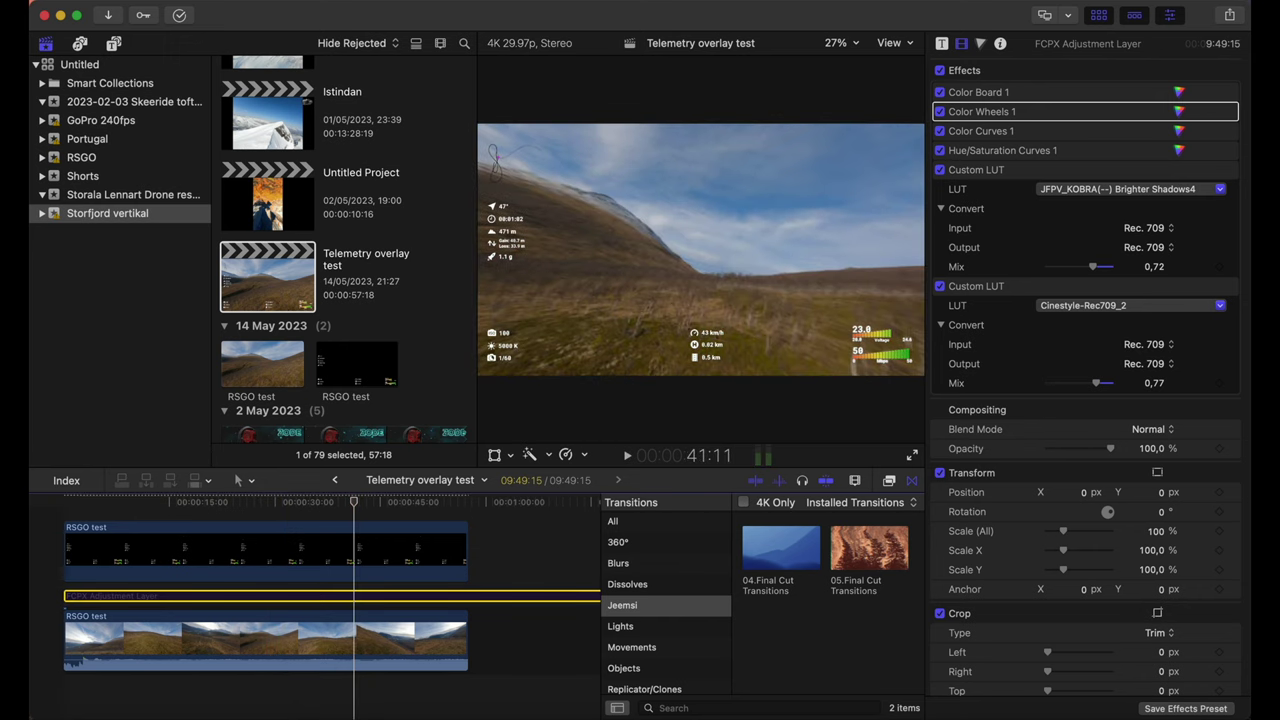
drag(1270, 320, 121, 545)
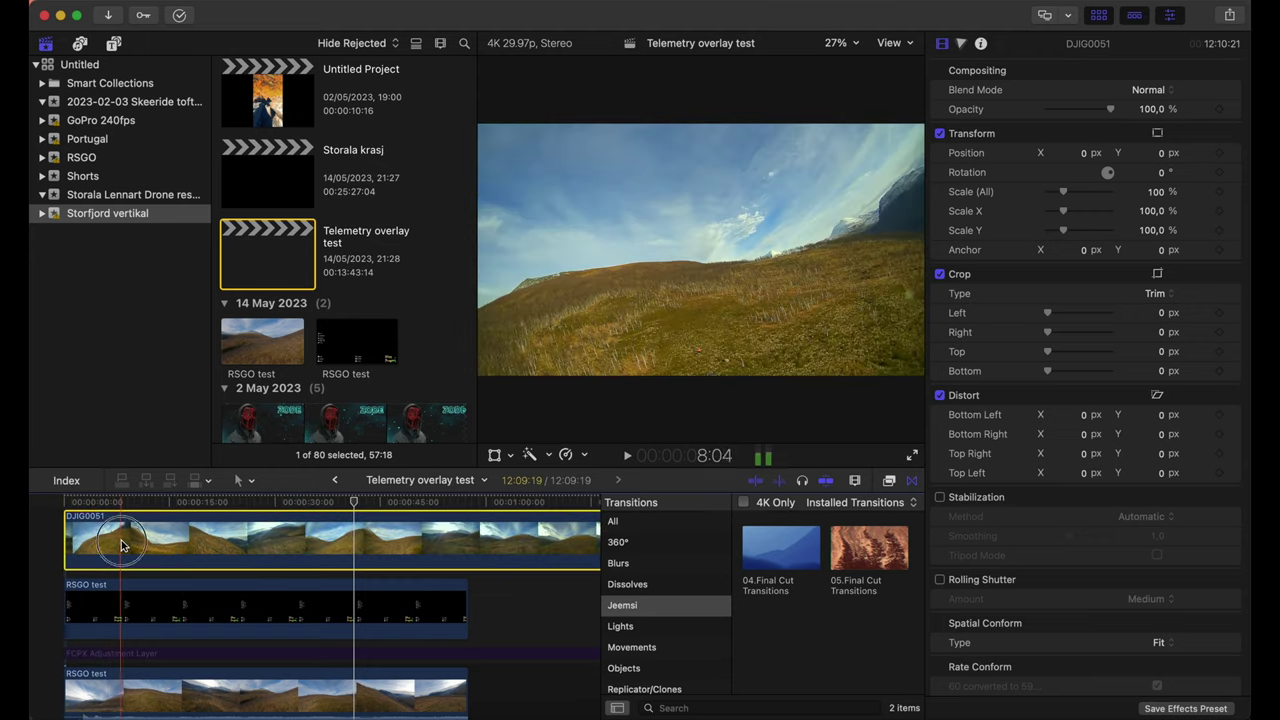
Step: Scale DJIG0051 to 49% and place it at X 992 px, Y 476,6 px in the upper right
drag(1063, 194, 1057, 194)
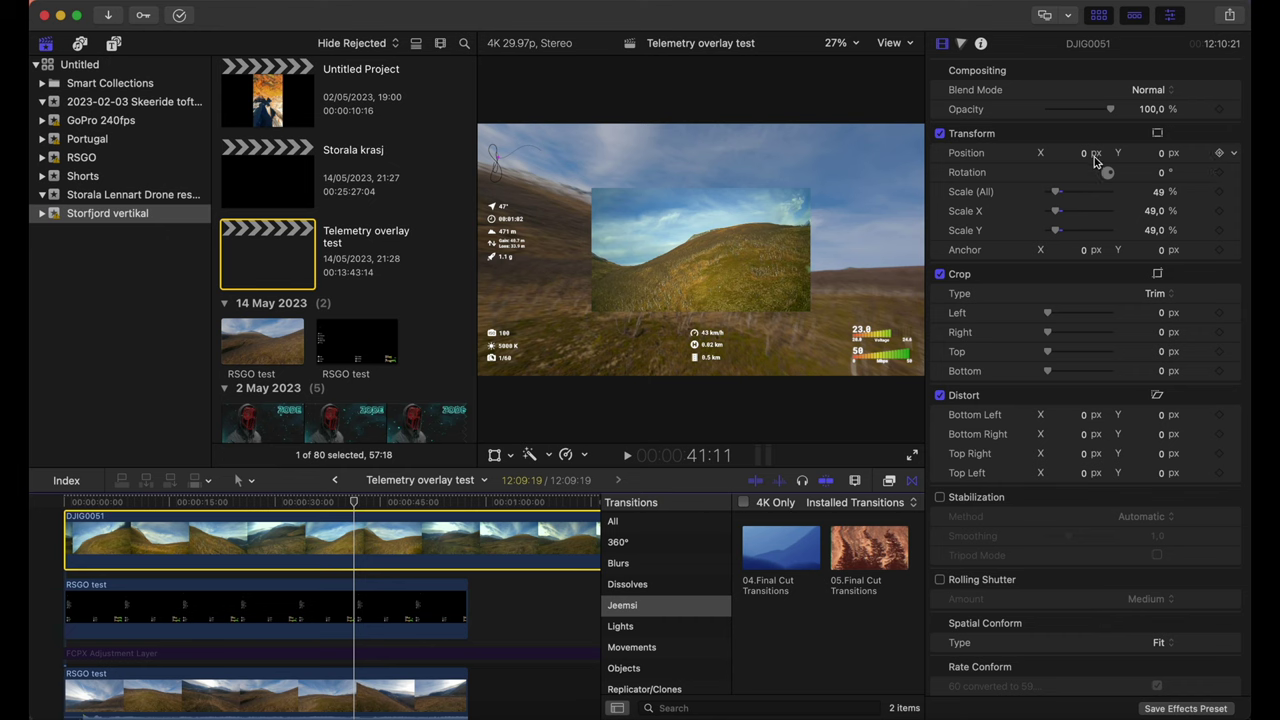
click(1088, 155)
text(280)
key(Return)
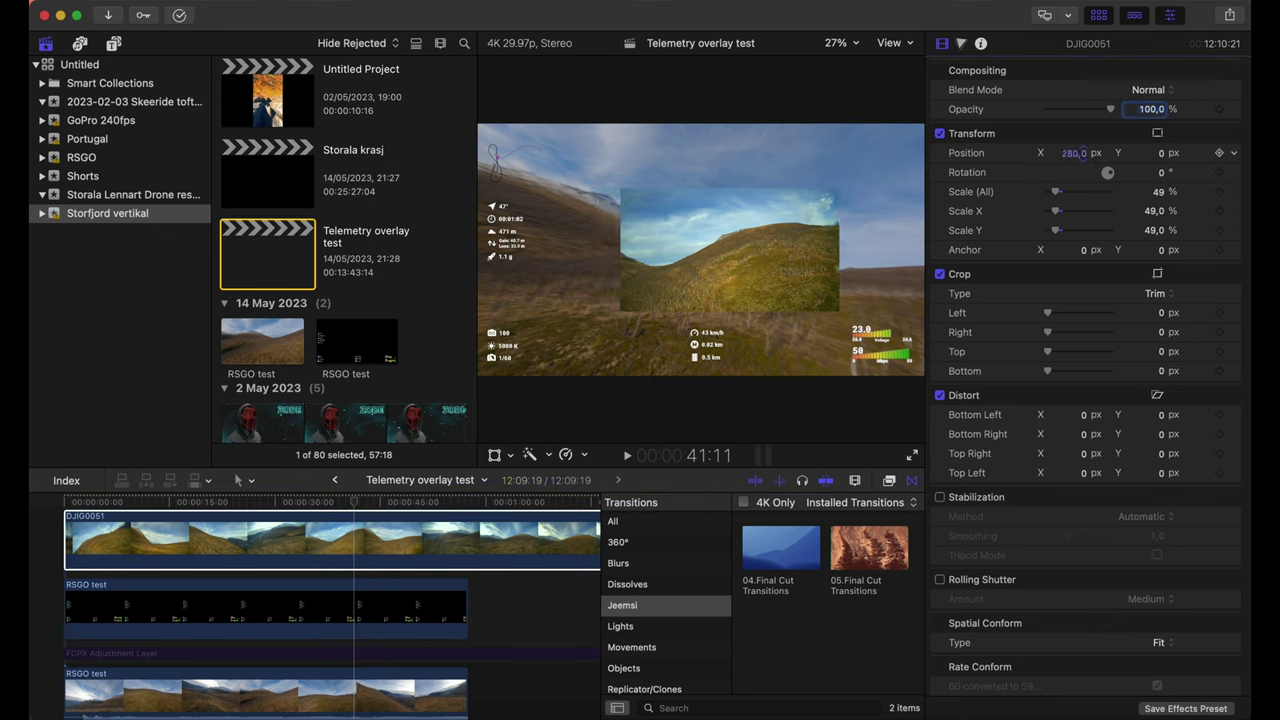
drag(1074, 153, 1141, 152)
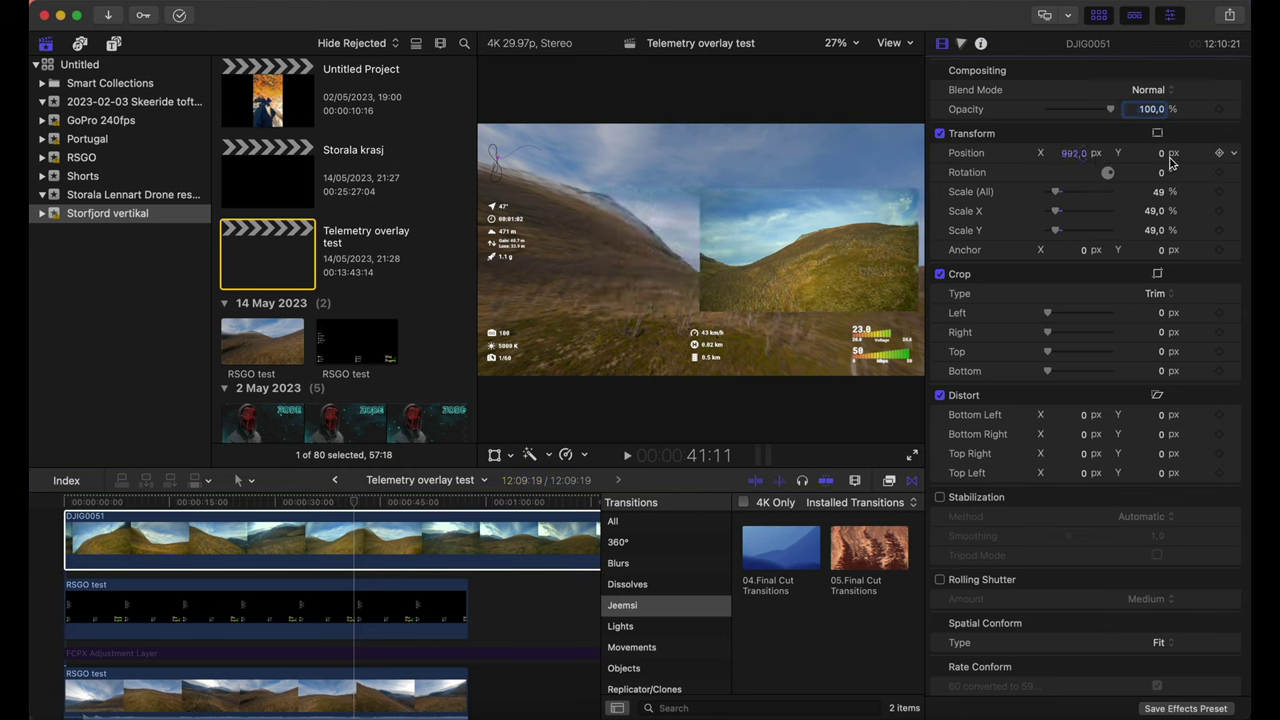
click(1160, 155)
drag(1165, 160, 1210, 155)
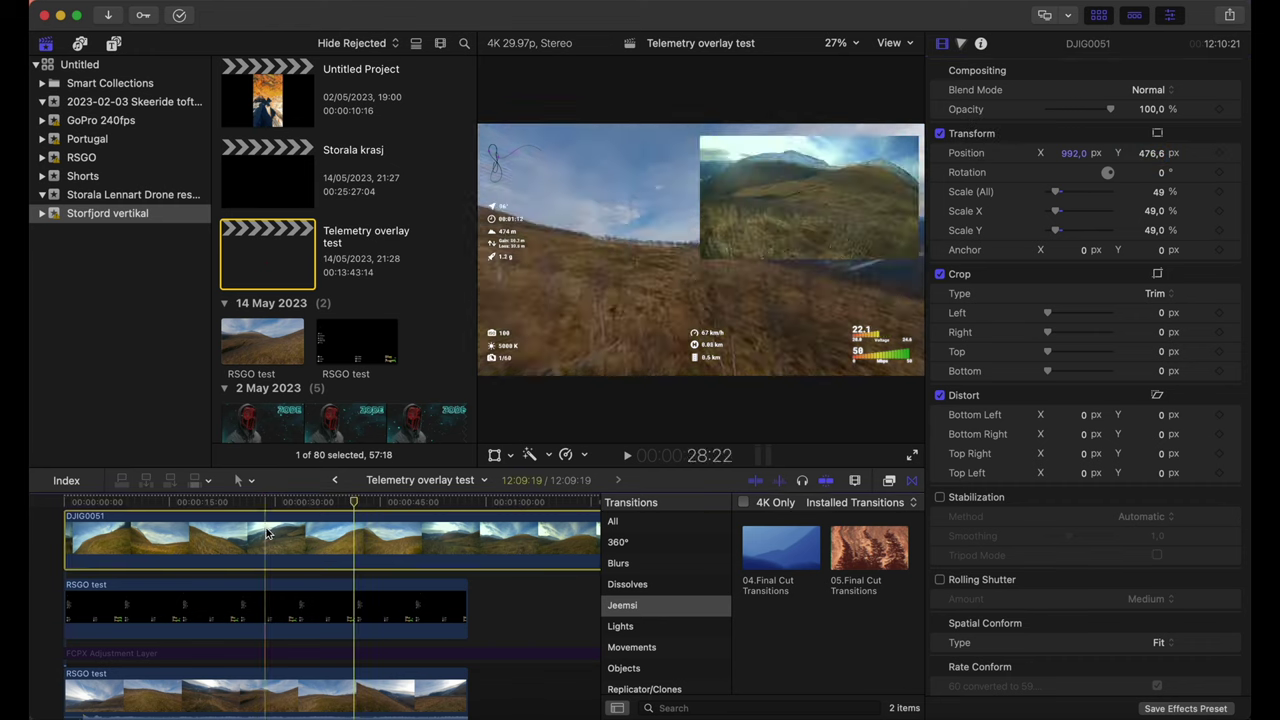
key(space)
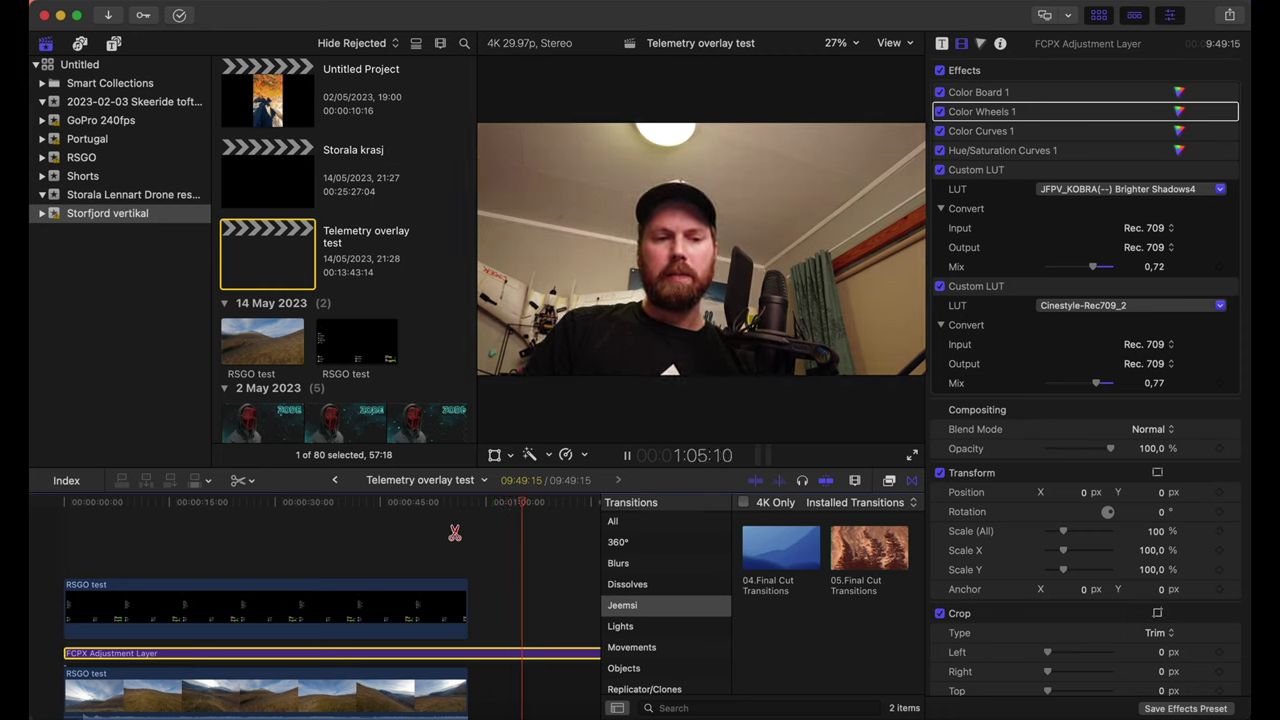
key(space)
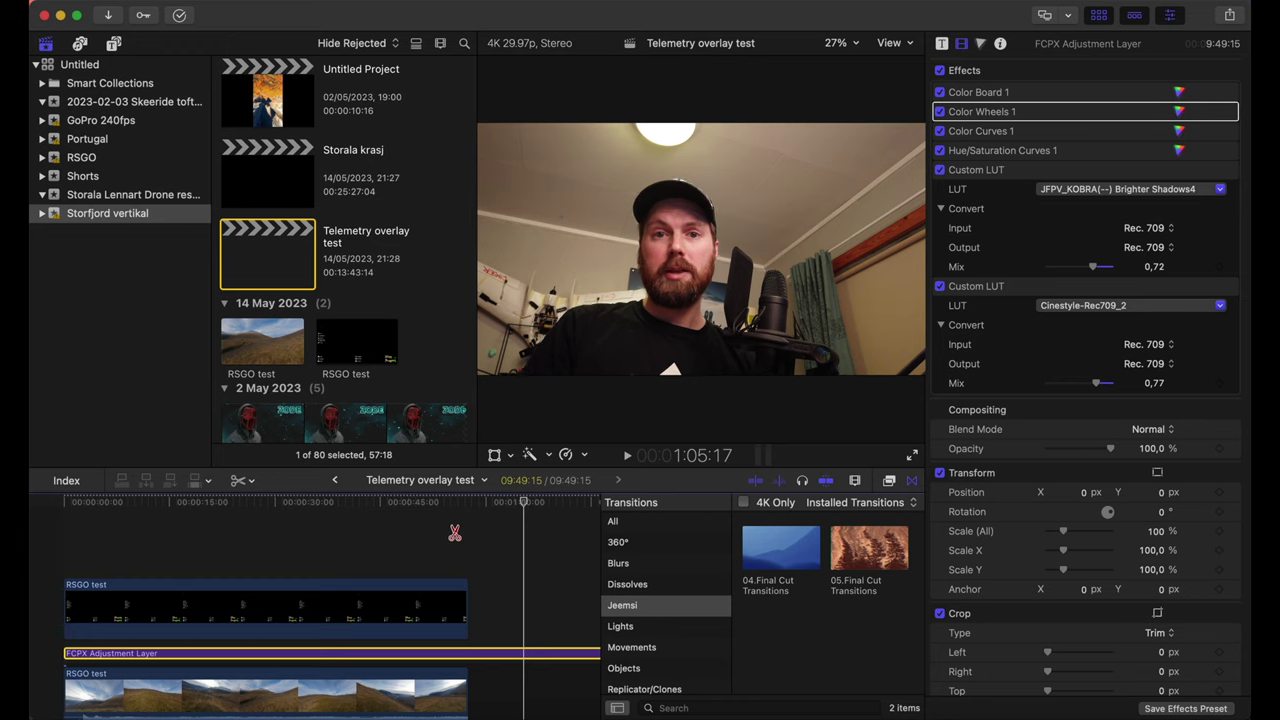